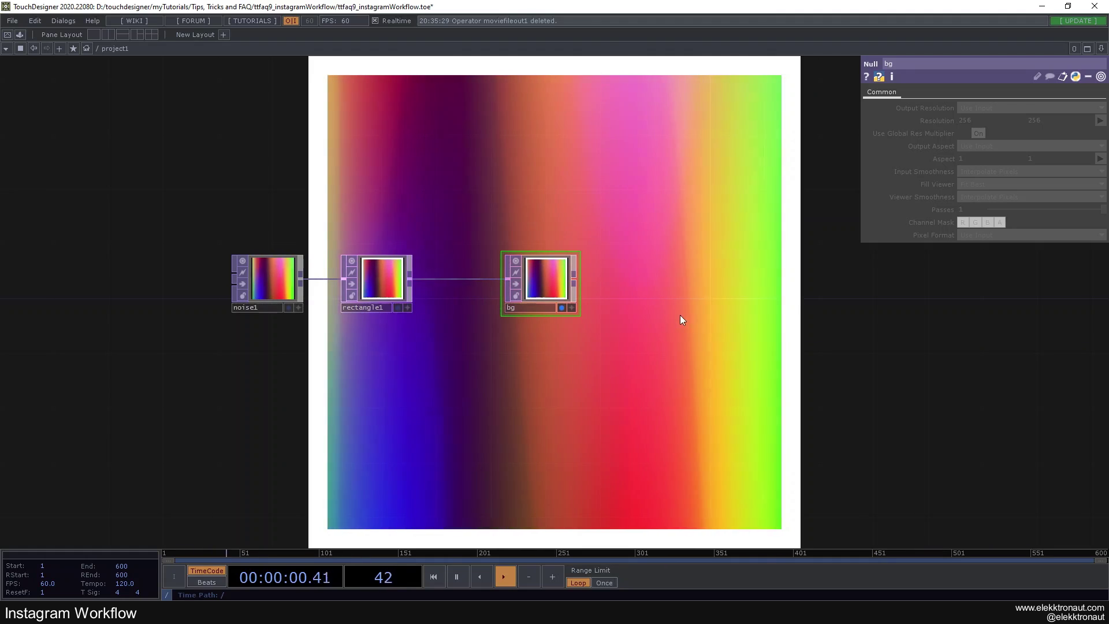
Select noise1, rectangle1 and bg and frame them in the network view.
drag(218, 174, 581, 355)
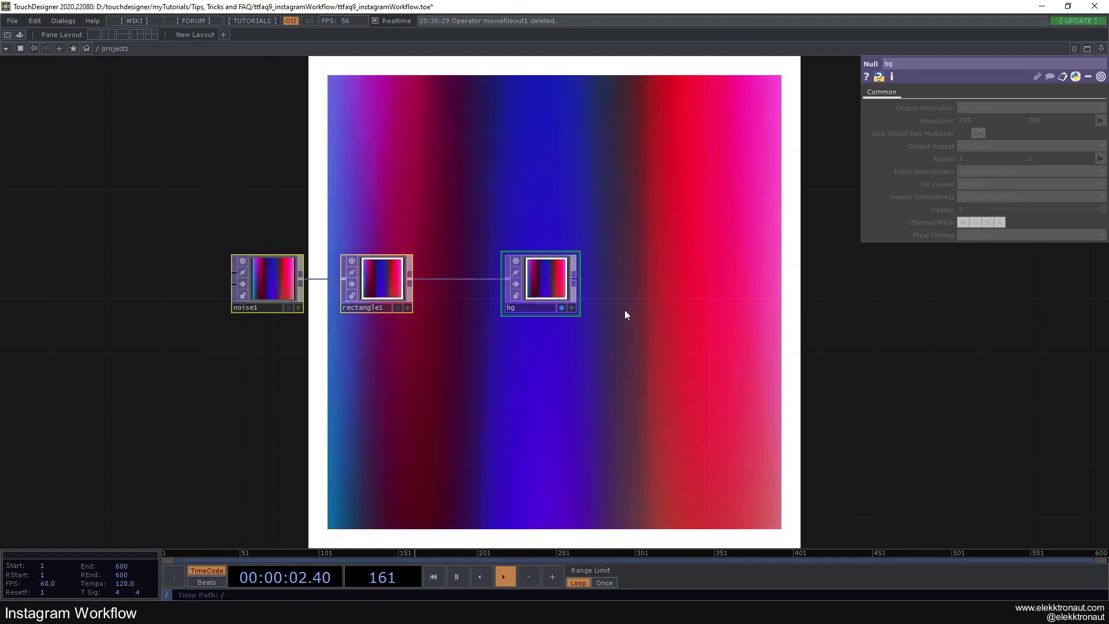
scroll(386, 194, up, 3)
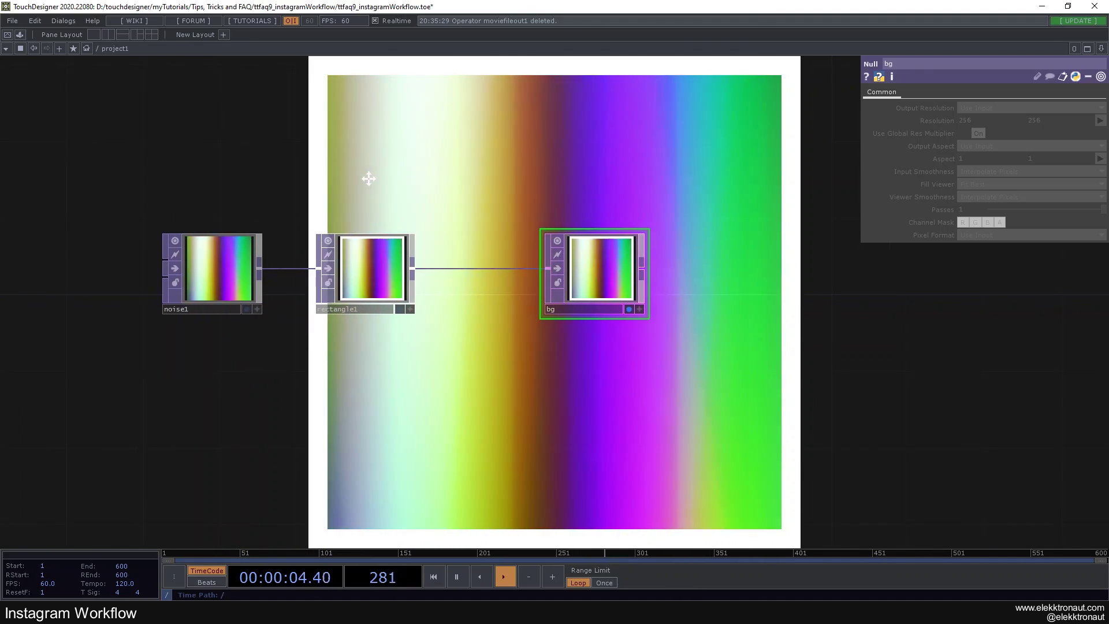
drag(369, 179, 377, 176)
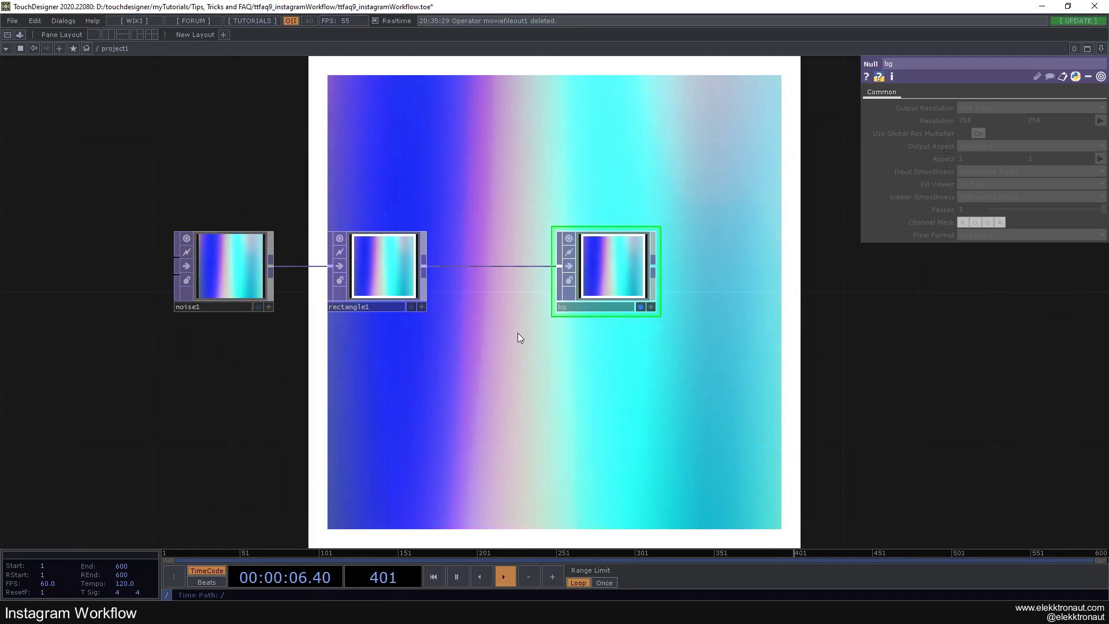
drag(519, 338, 531, 341)
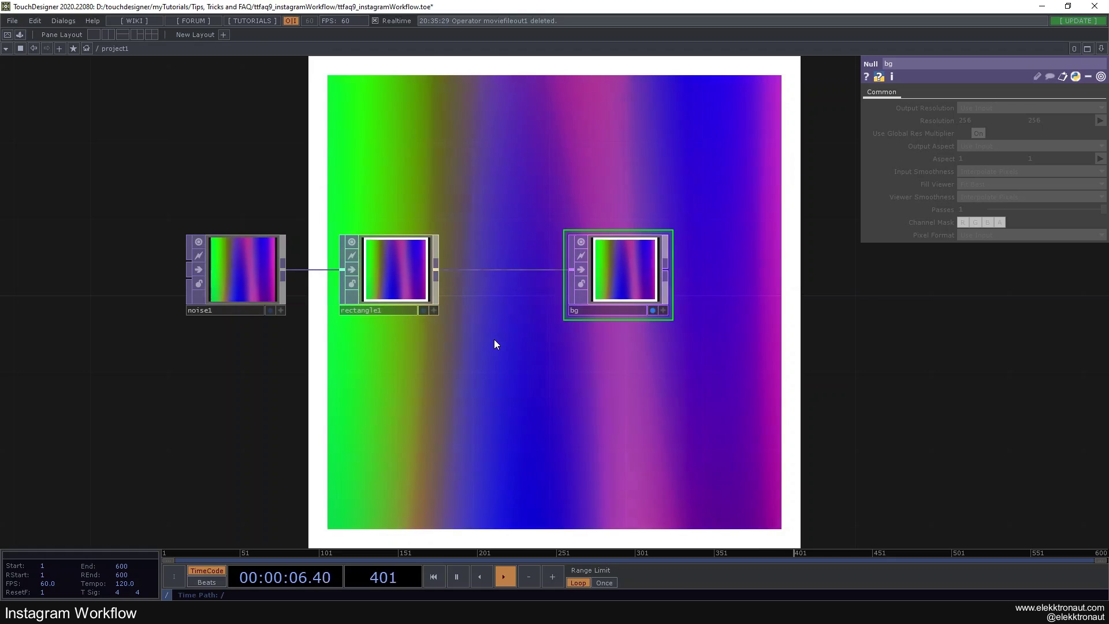
scroll(465, 355, down, 3)
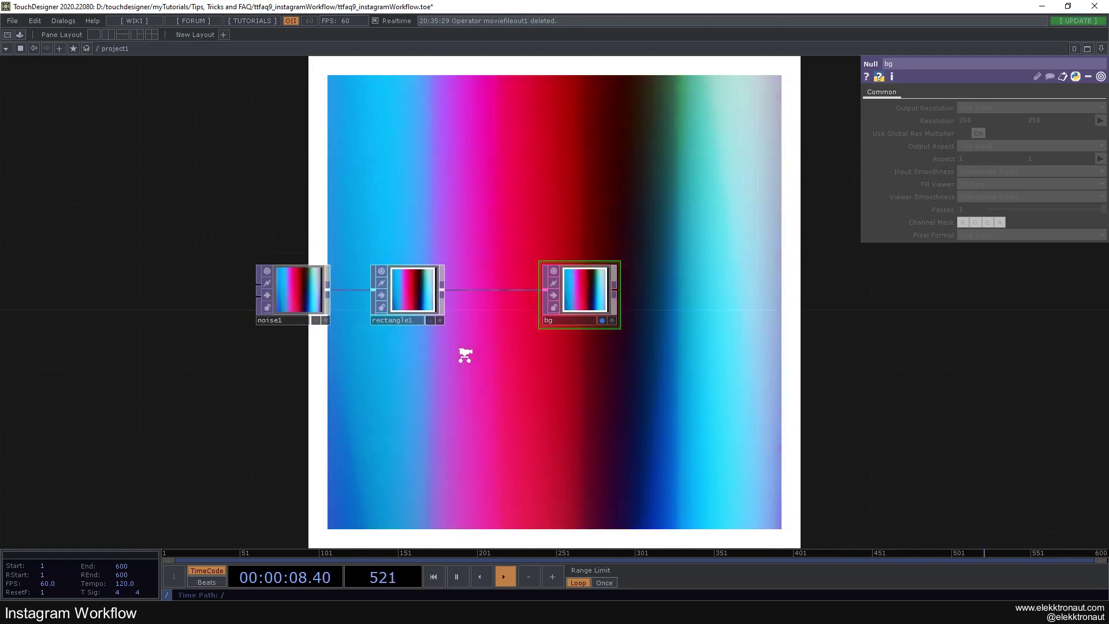
scroll(465, 355, up, 4)
drag(471, 364, 166, 224)
Inspect noise1's and rectangle1's parameters, then select the bg Null.
click(153, 237)
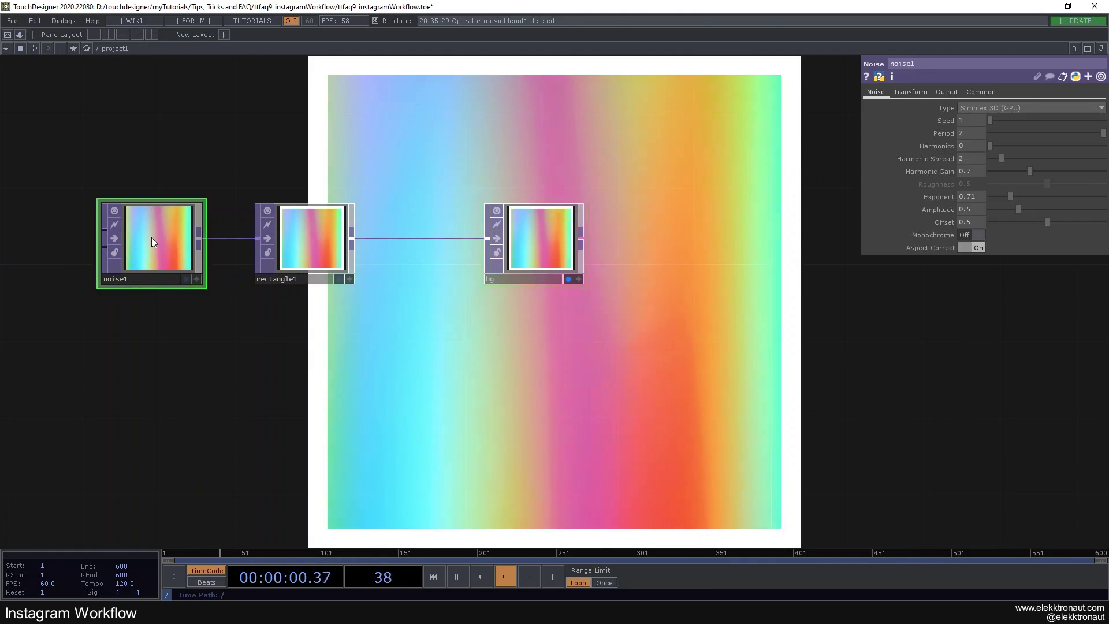
click(282, 247)
scroll(310, 237, up, 4)
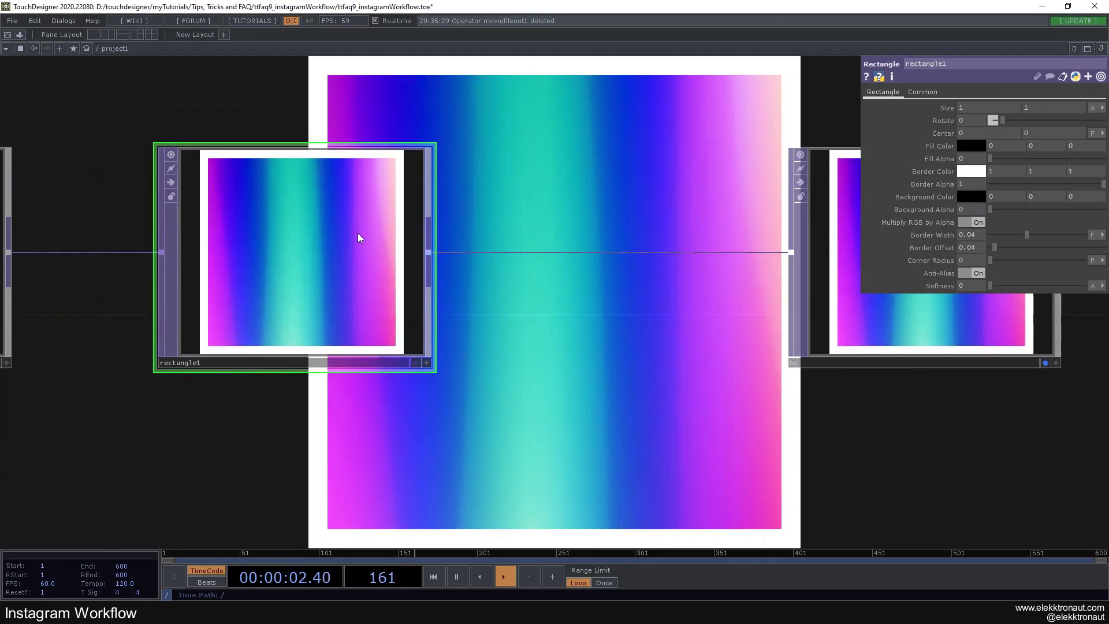
scroll(358, 233, down, 4)
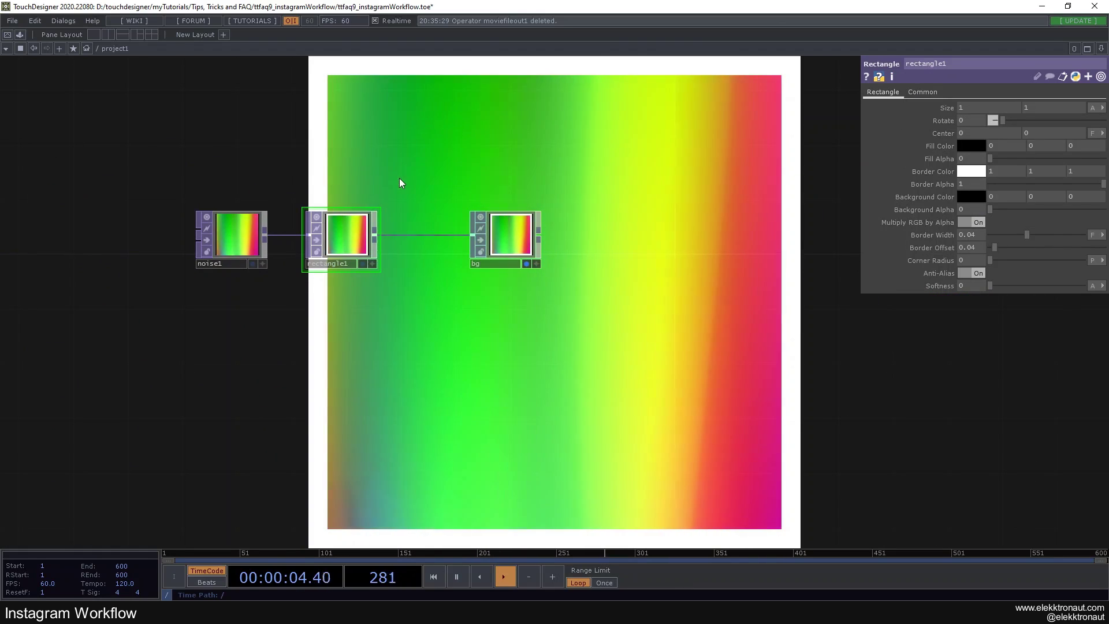
scroll(335, 248, up, 3)
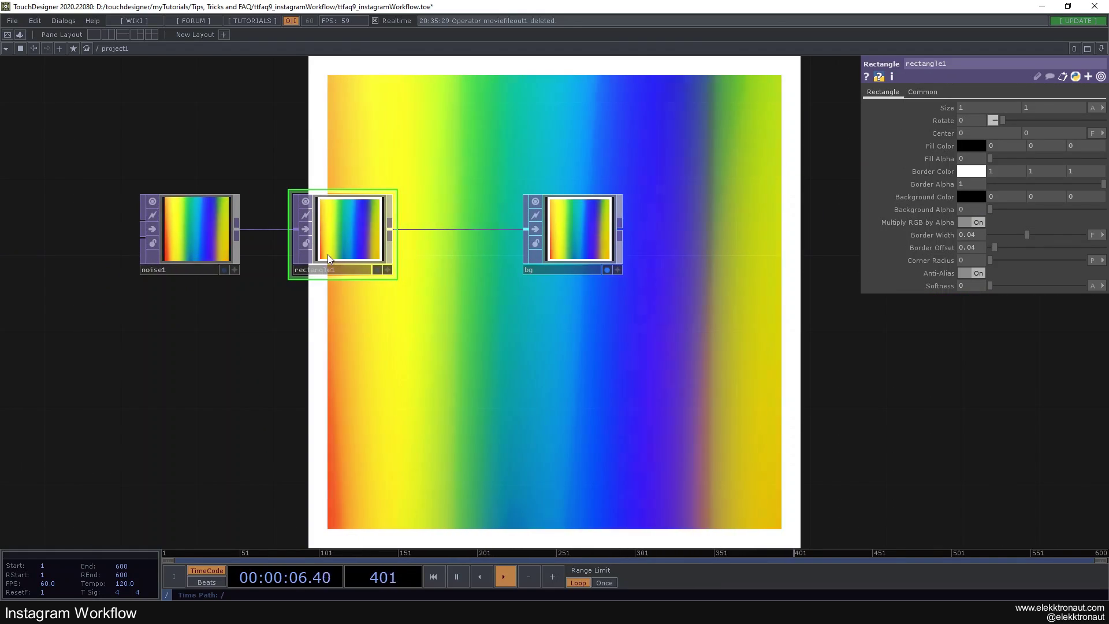
scroll(474, 353, down, 2)
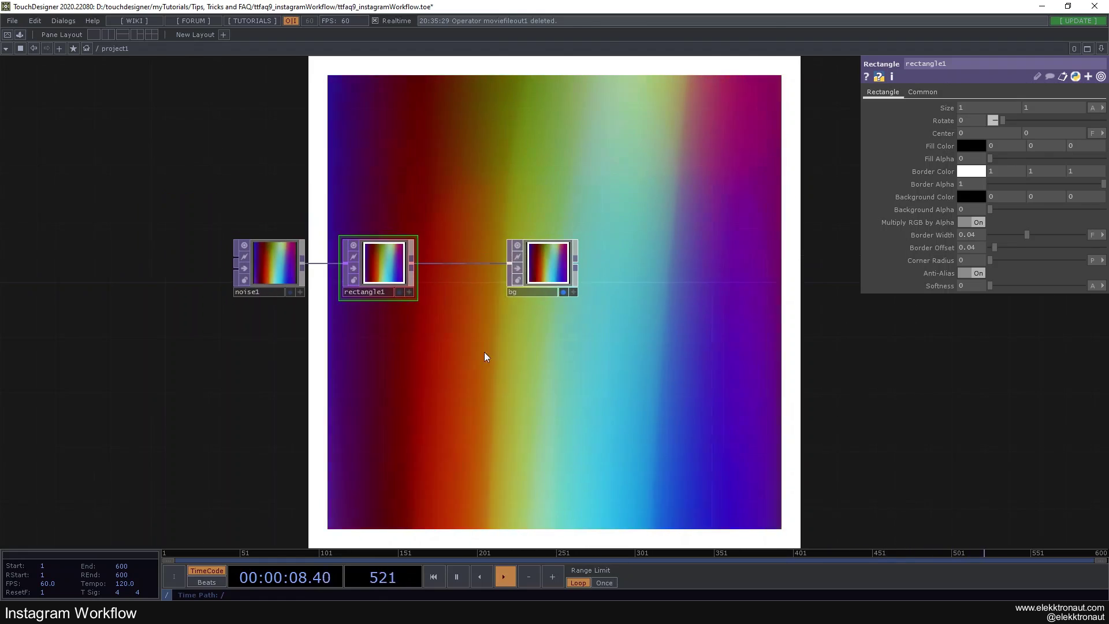
drag(485, 356, 296, 333)
scroll(296, 334, up, 2)
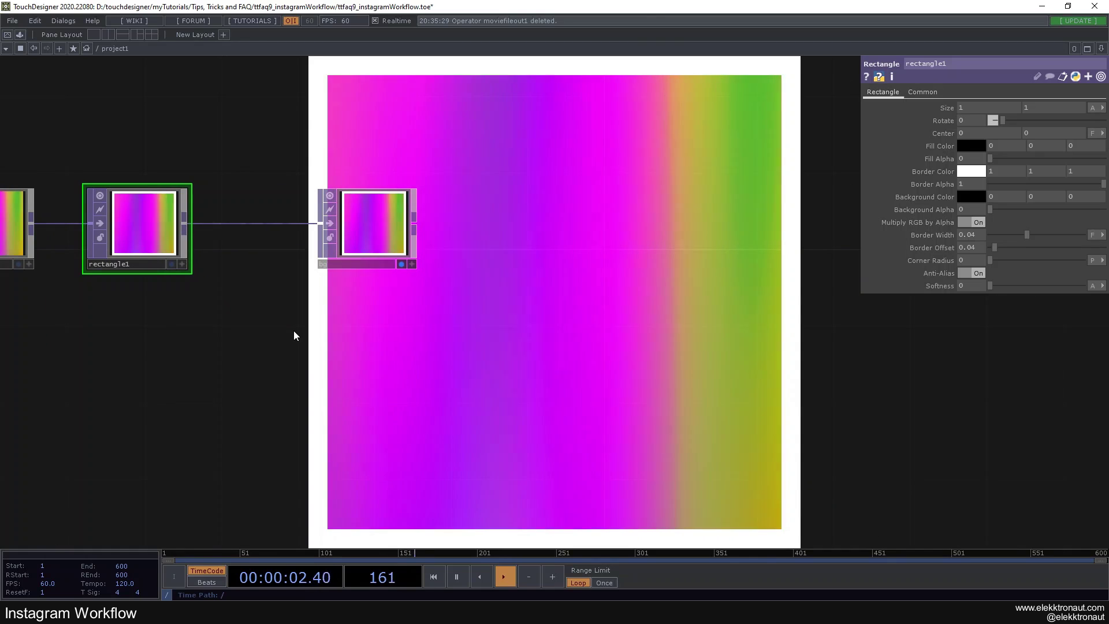
click(385, 240)
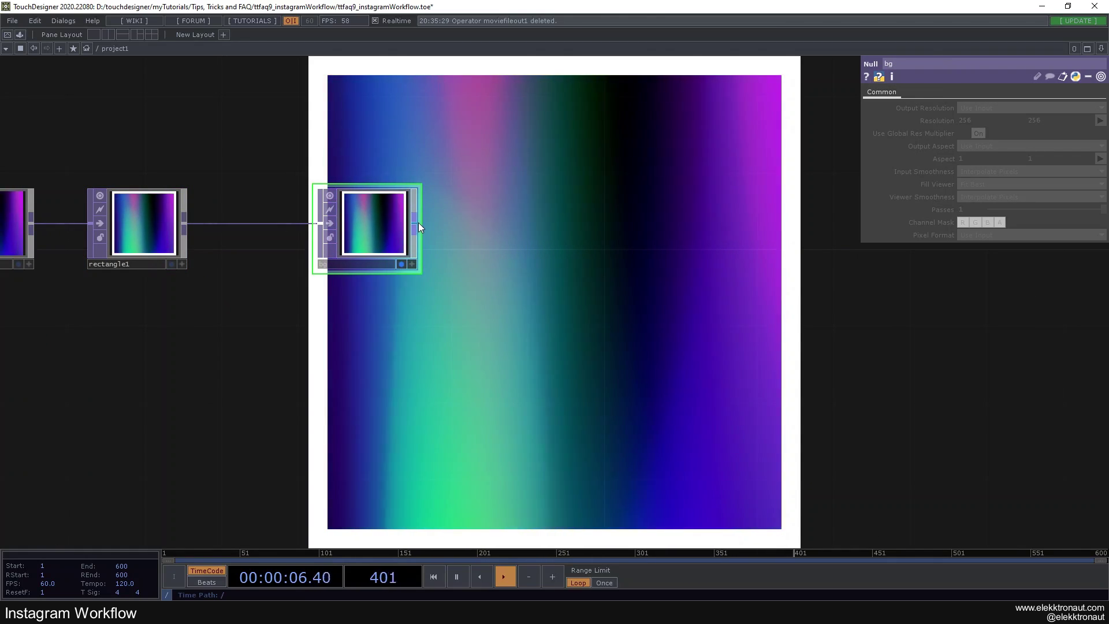
Add a Movie File Out operator wired from bg's output.
right_click(417, 224)
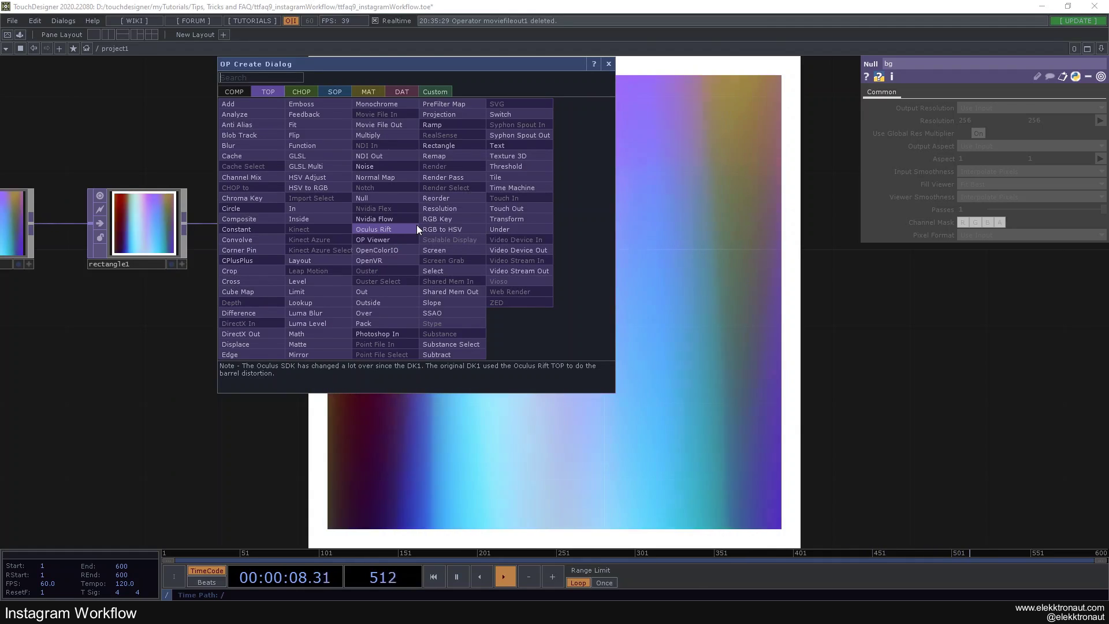
click(377, 125)
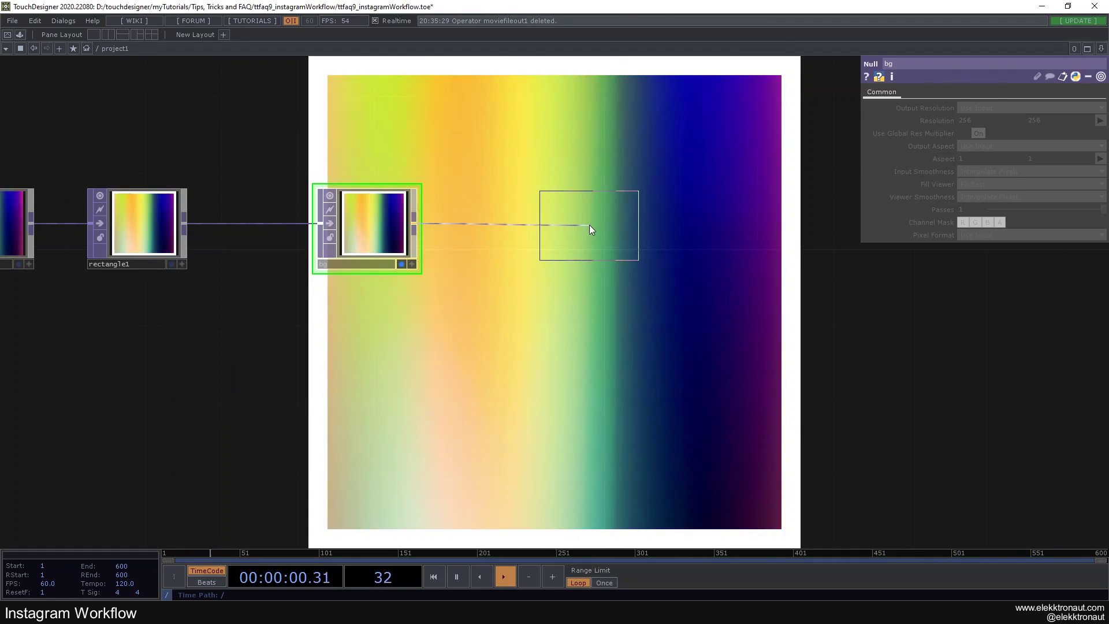
click(590, 228)
scroll(592, 233, down, 3)
scroll(423, 227, up, 5)
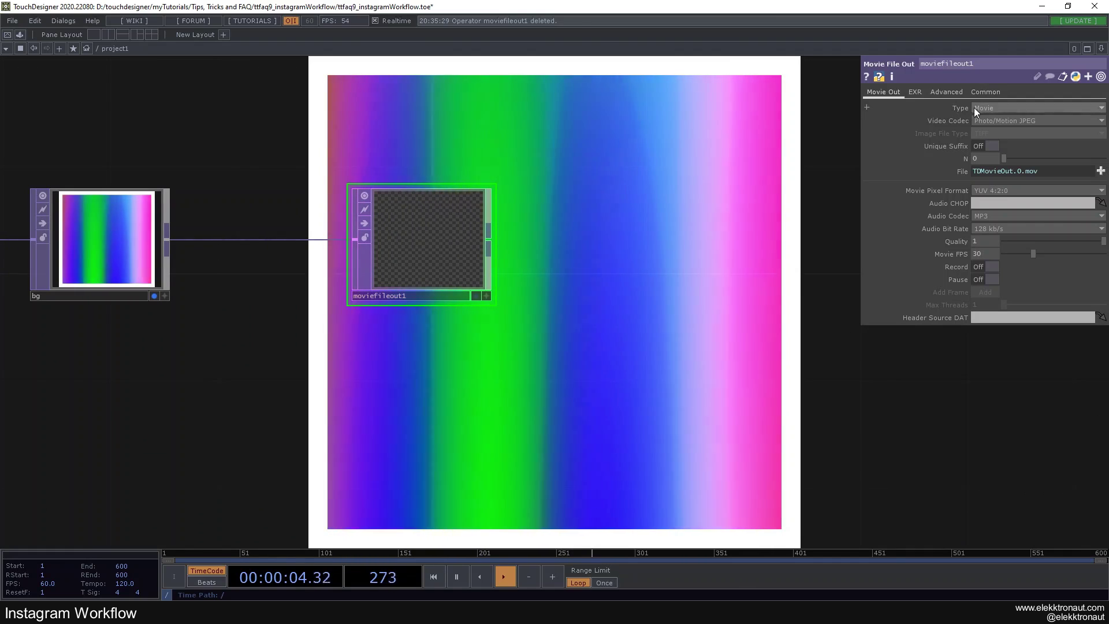
Set moviefileout1's Type to Image with JPEG as the image file type.
click(975, 108)
click(960, 137)
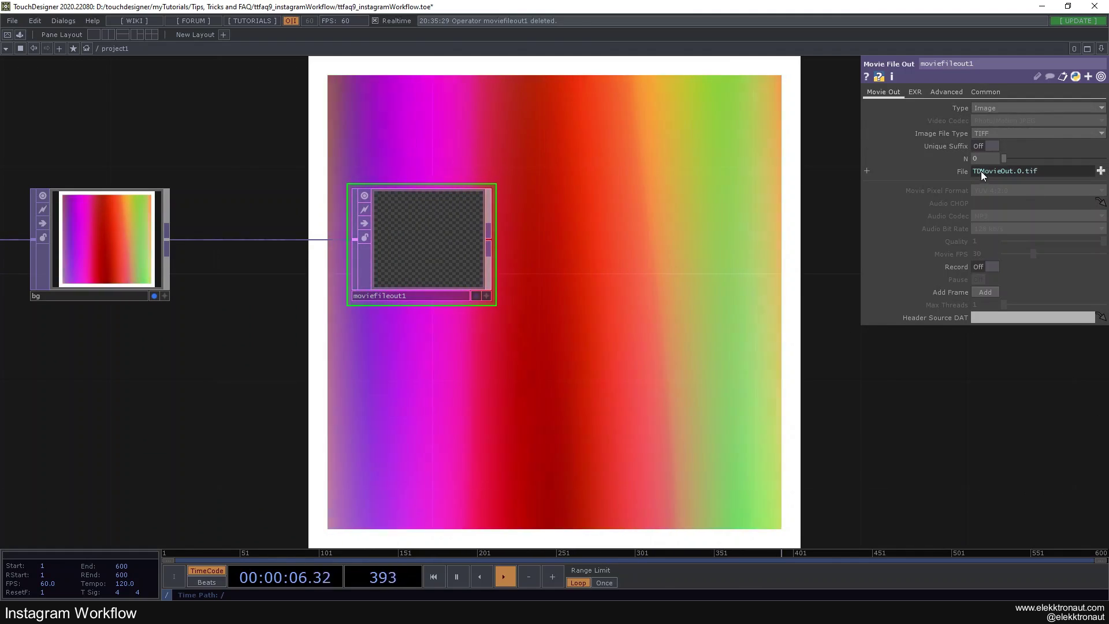
click(991, 136)
click(990, 155)
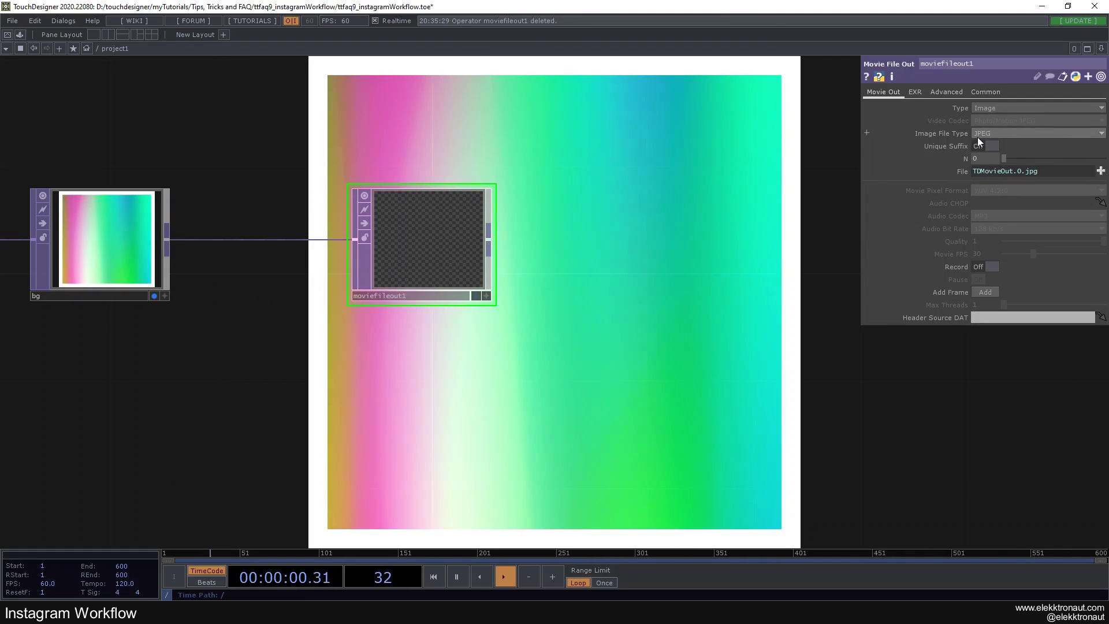
click(1008, 132)
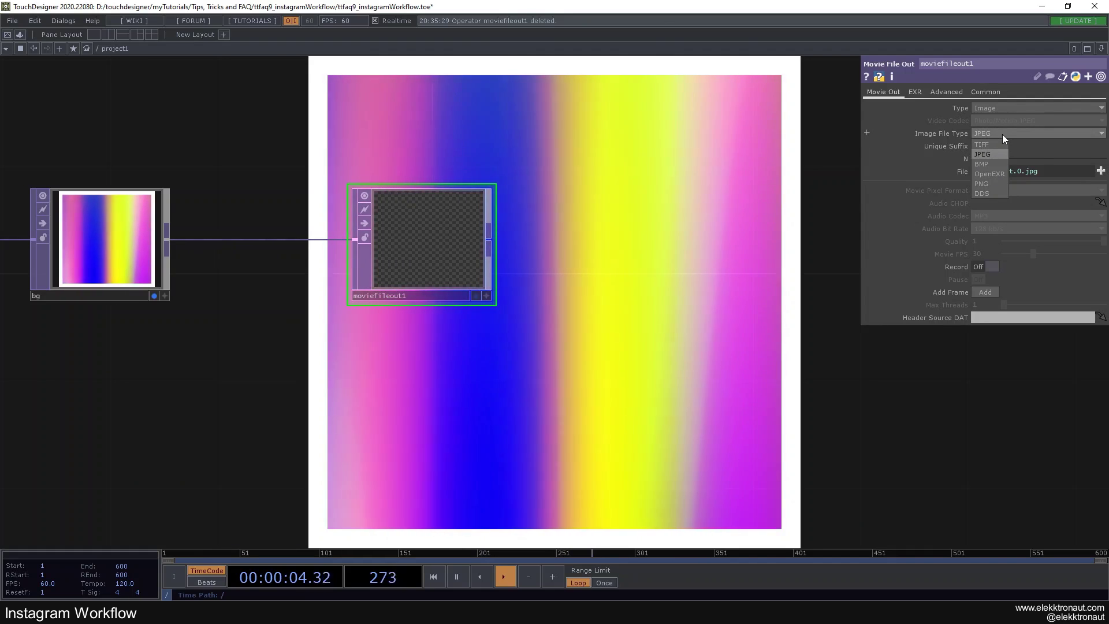
click(1004, 134)
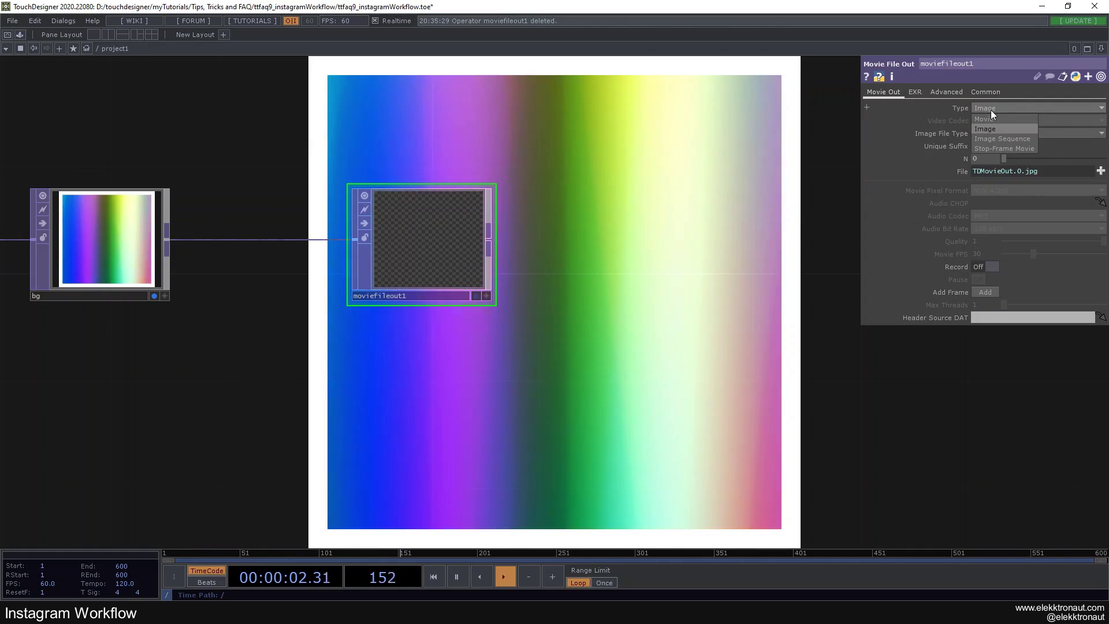
Switch moviefileout1 back to Movie with the Photo/Motion JPEG codec and expand its File expression.
click(990, 109)
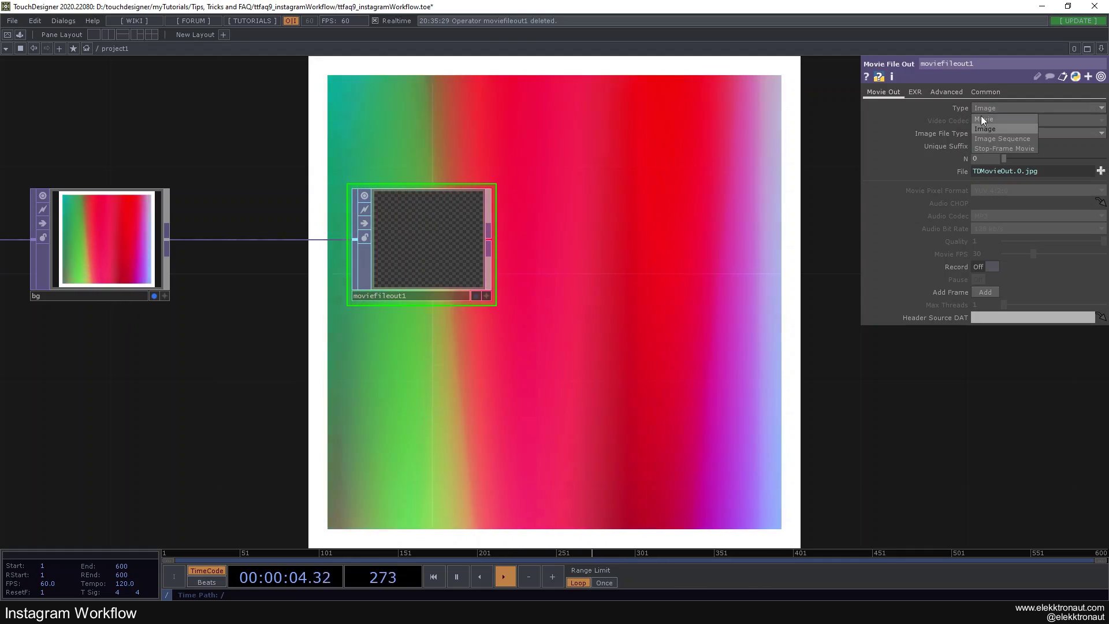
click(982, 118)
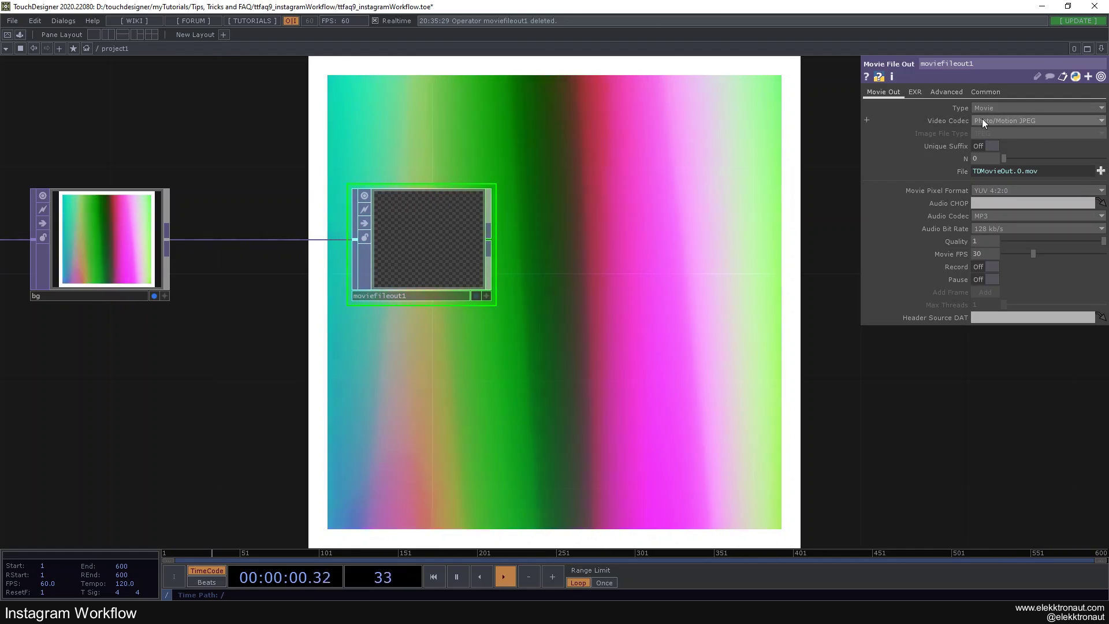
click(985, 120)
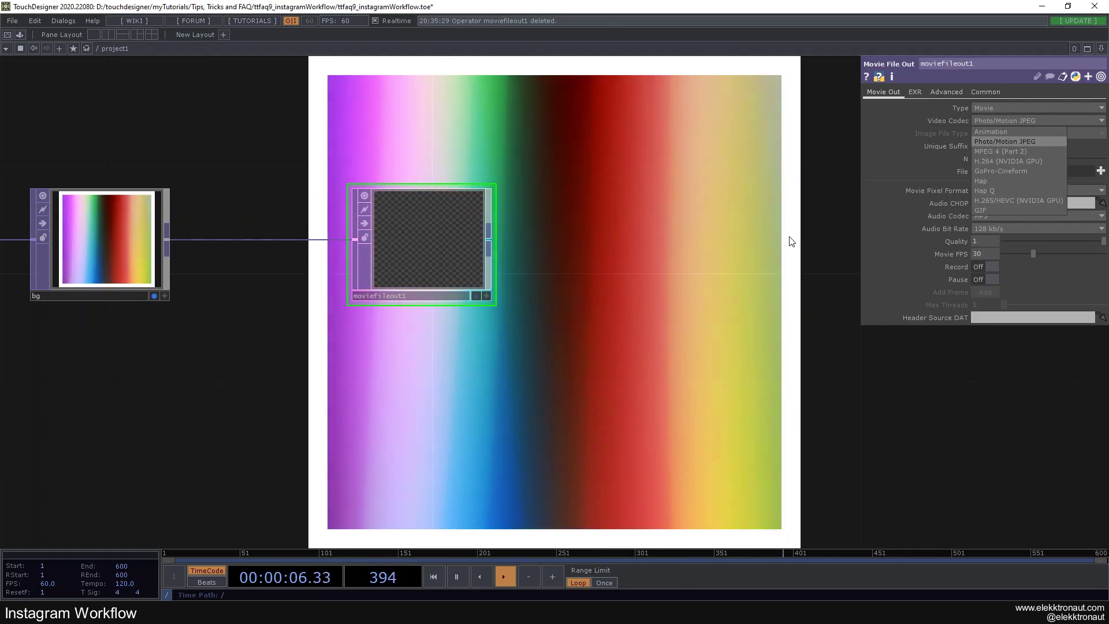
click(1019, 142)
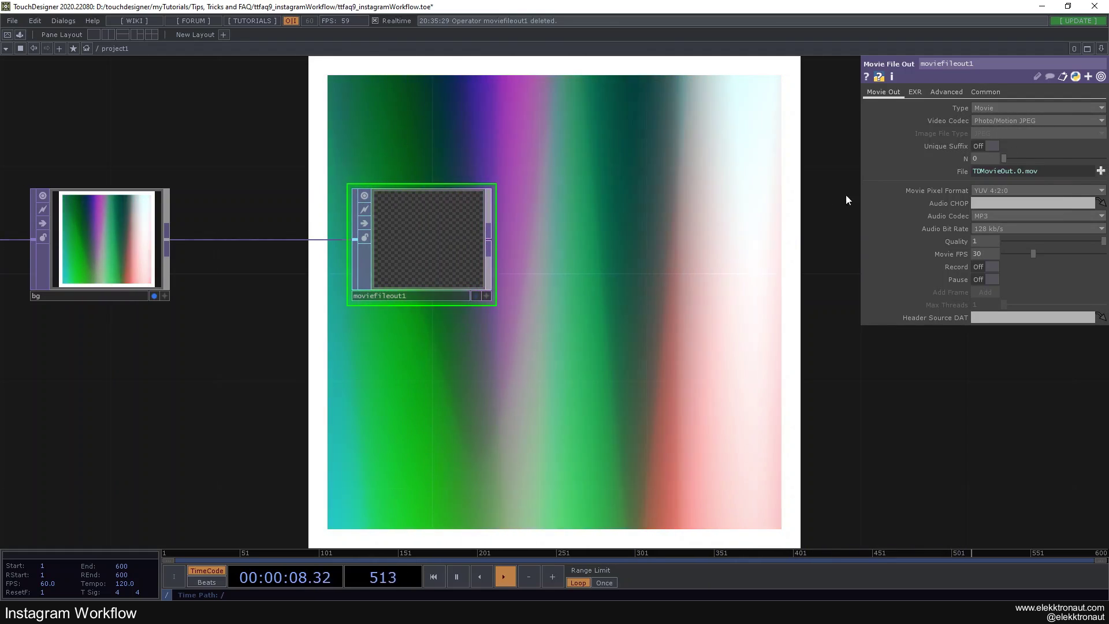
click(954, 170)
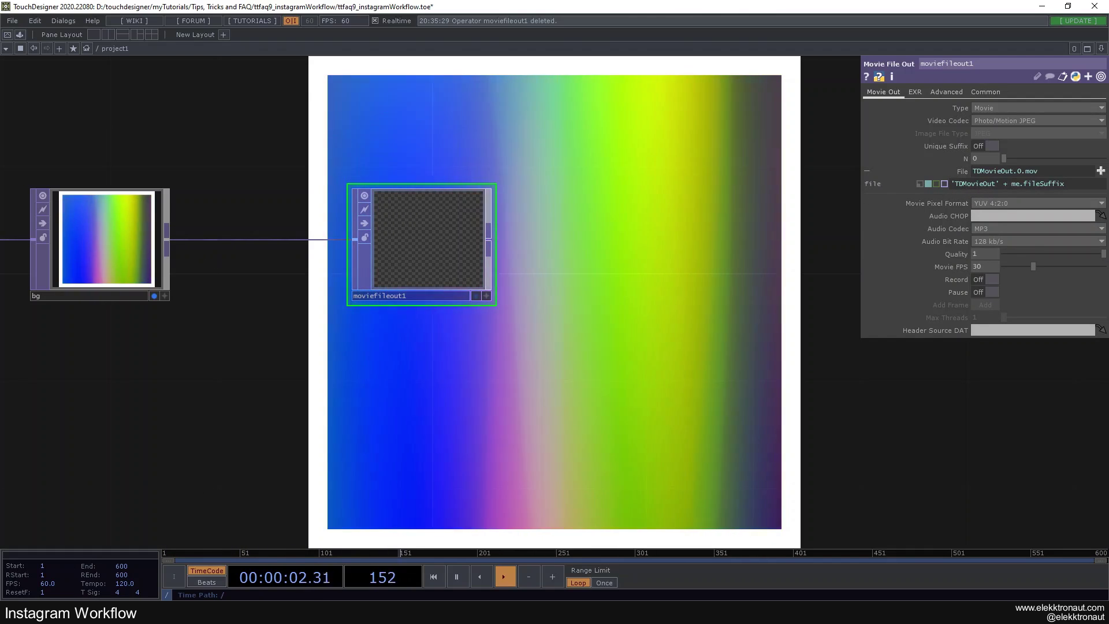
In File Explorer, browse into the project's Export folder and its Converted subfolder.
key(alt+Tab)
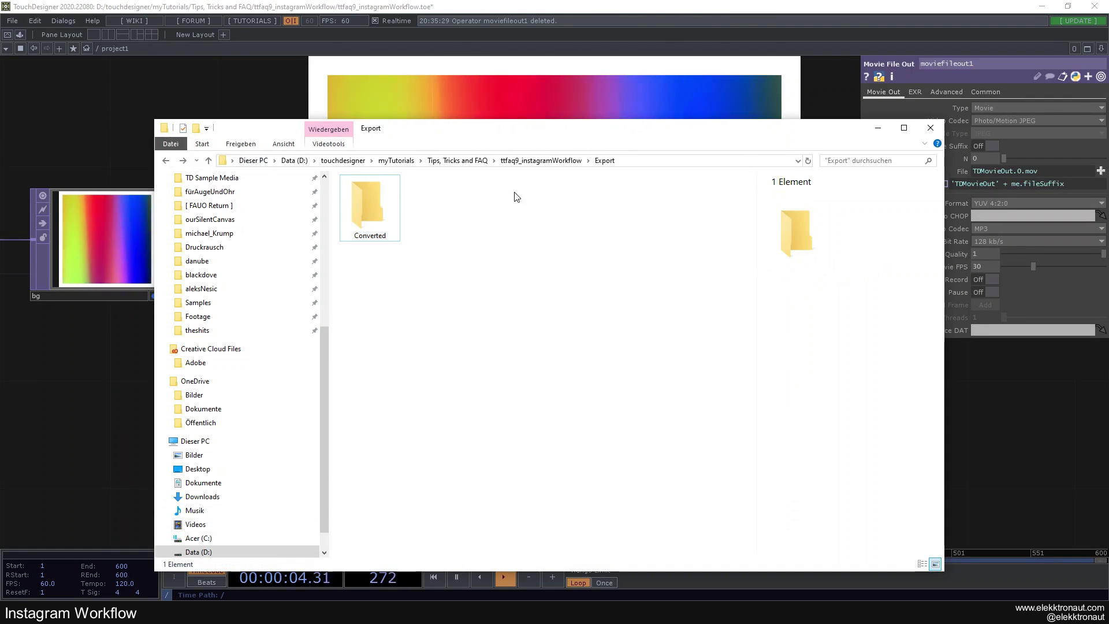
click(554, 209)
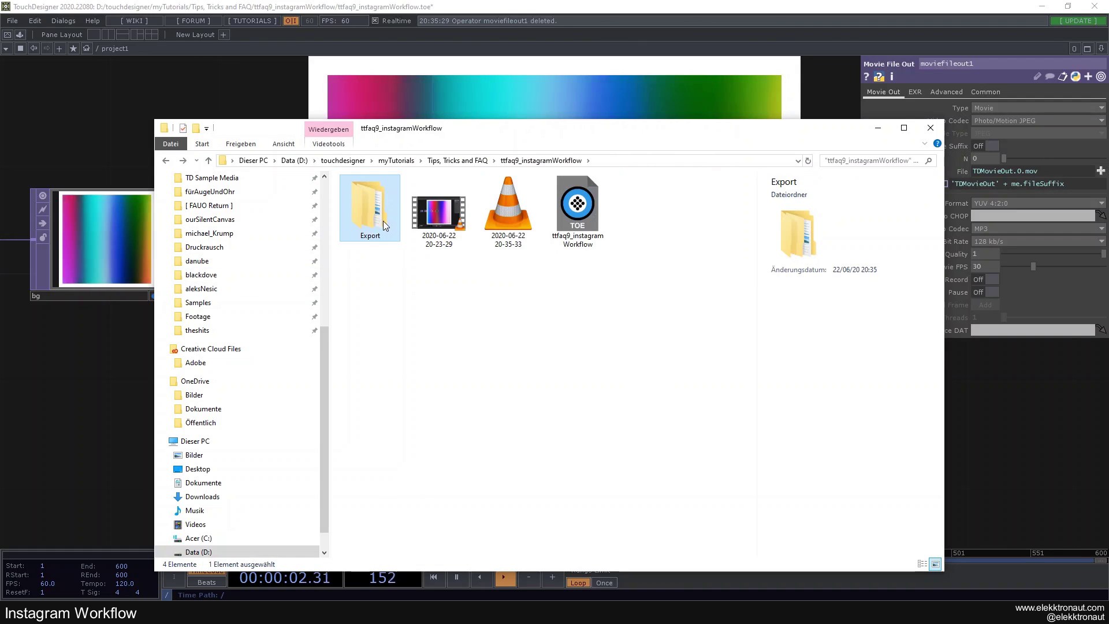
double_click(383, 221)
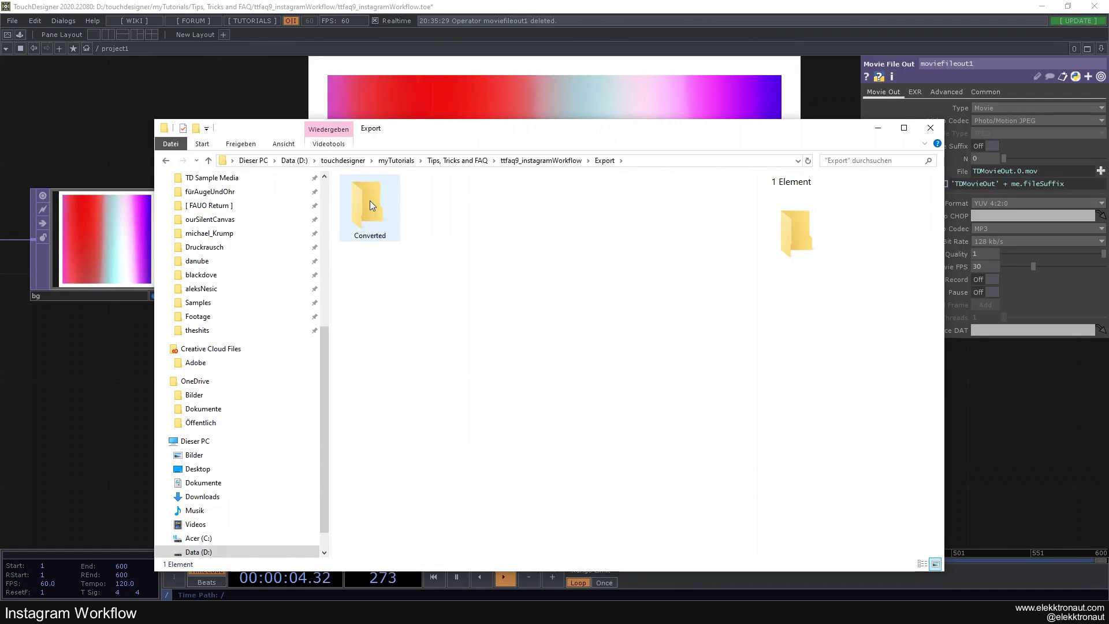
double_click(370, 201)
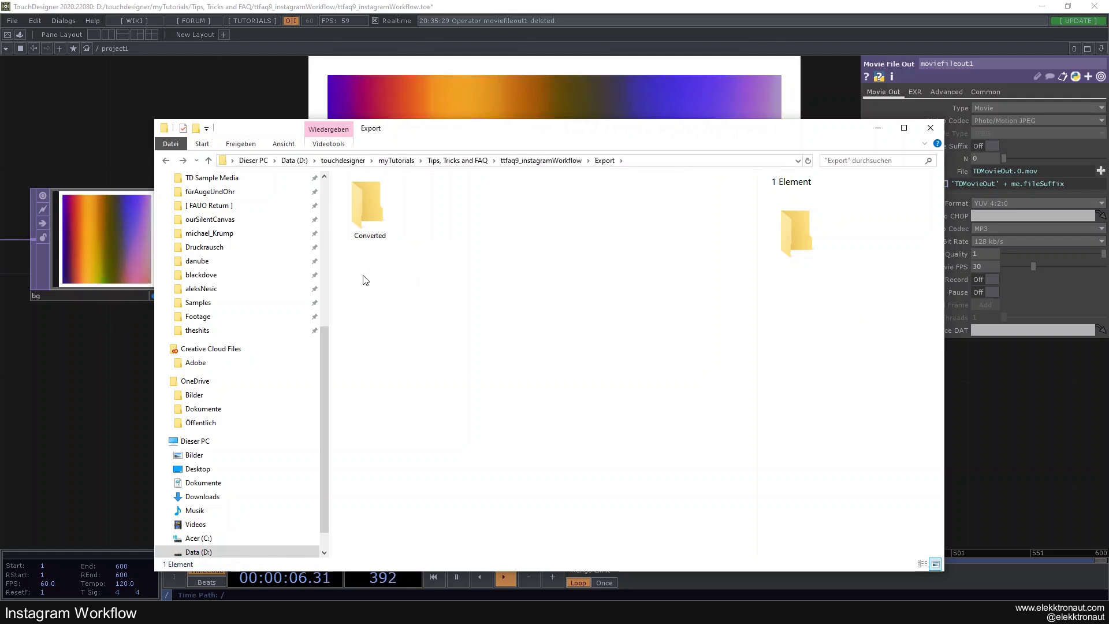
Replace 'TDMovieOut' with 'Export/tutorial' in moviefileout1's File expression.
click(583, 89)
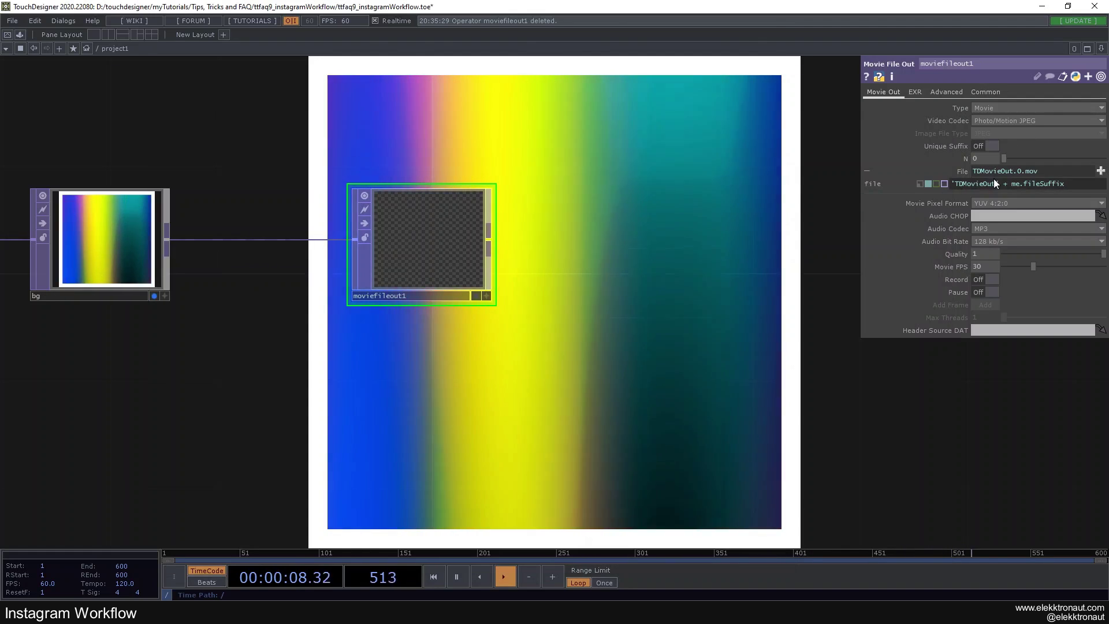
drag(993, 183, 954, 186)
text(Ex)
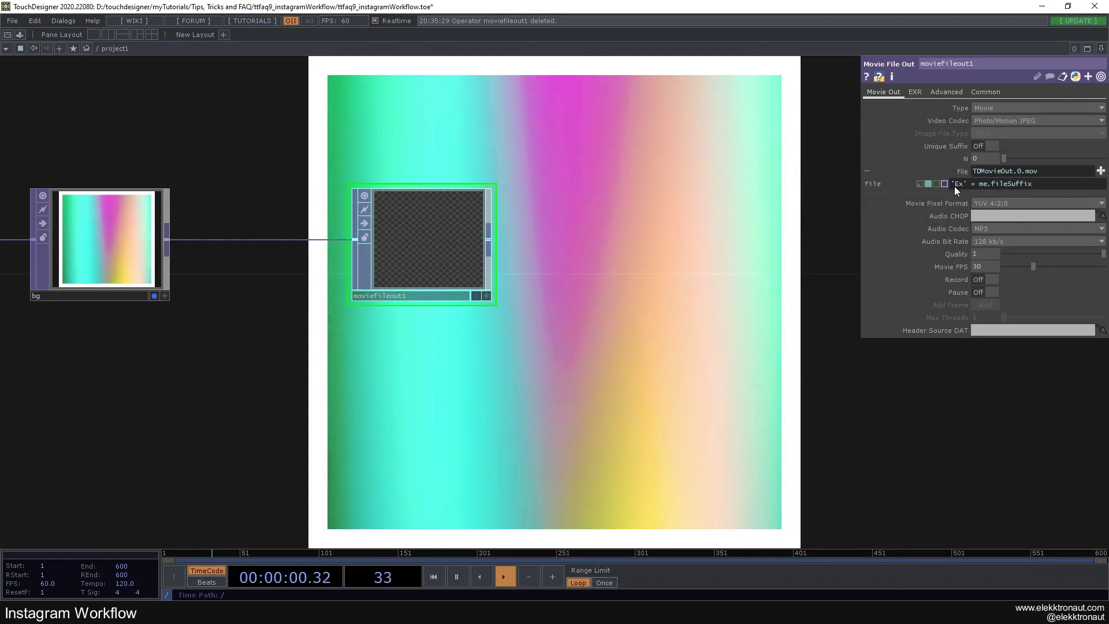
text(port/tut)
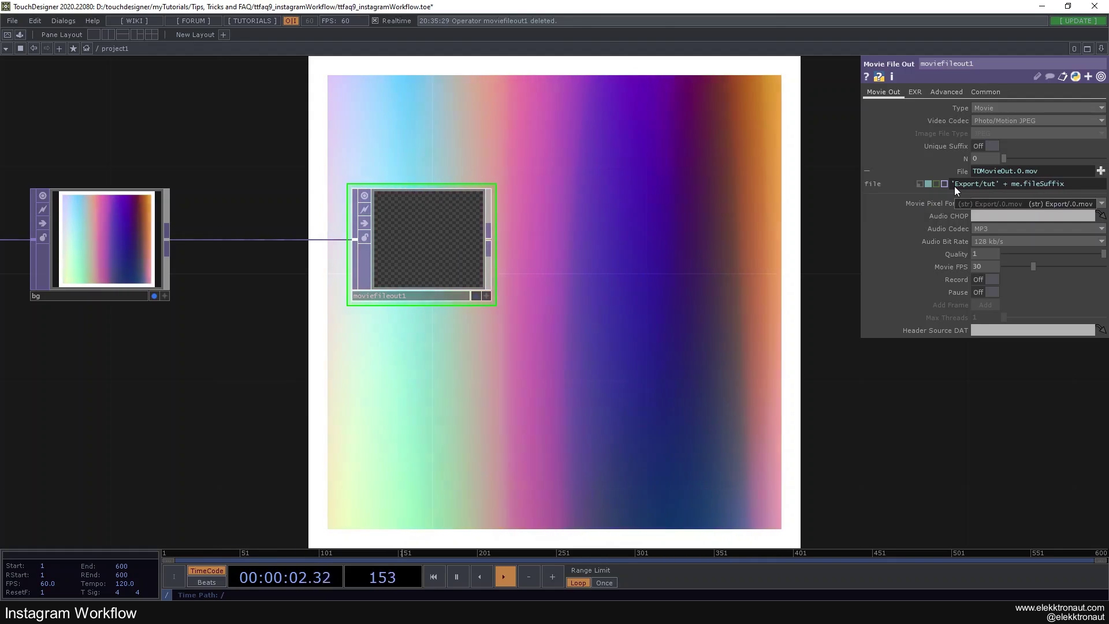
text(orial)
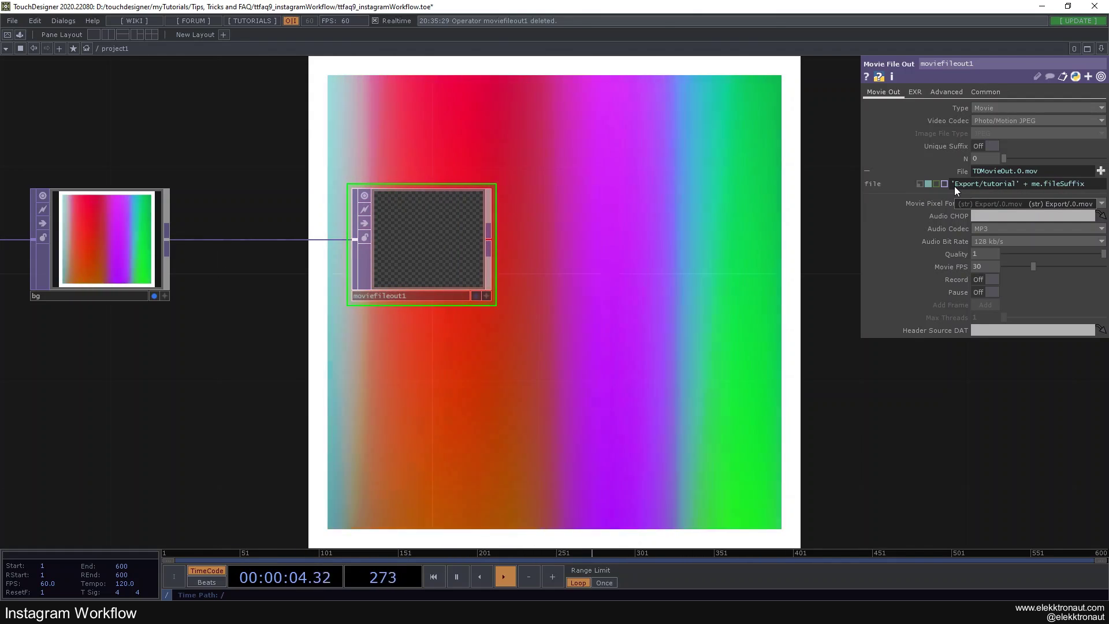
key(Return)
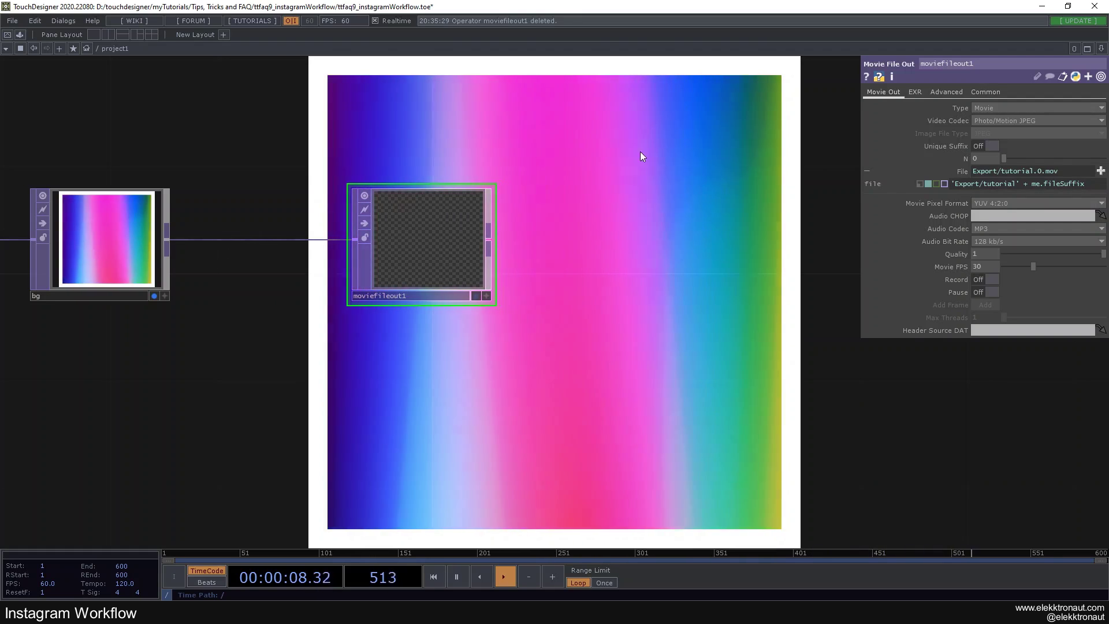
drag(274, 327, 268, 328)
key(alt+Tab)
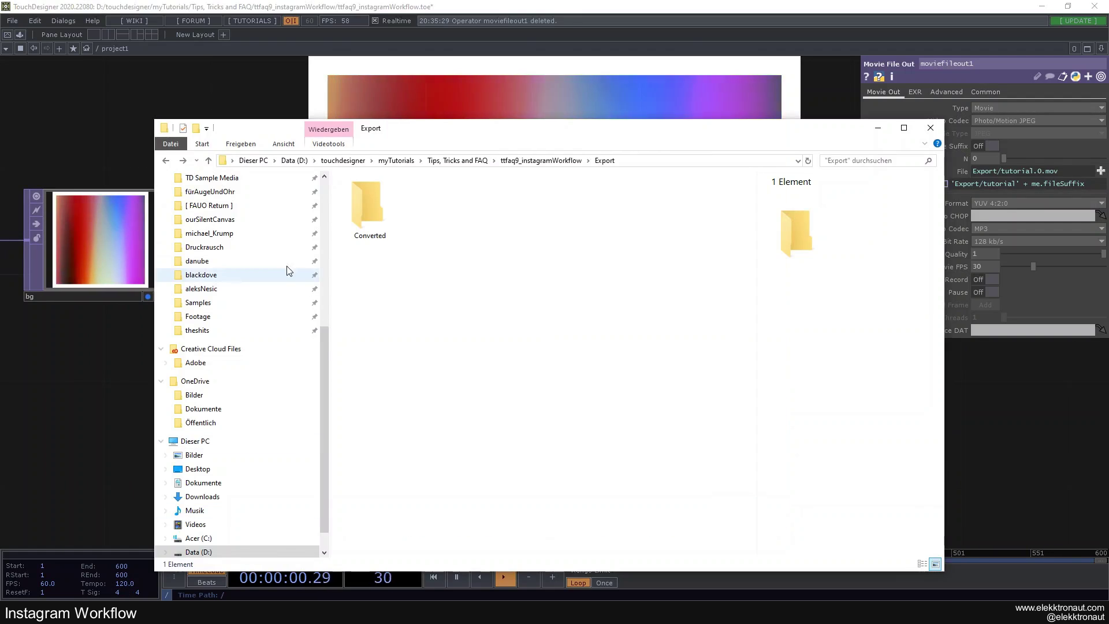
key(alt+Tab)
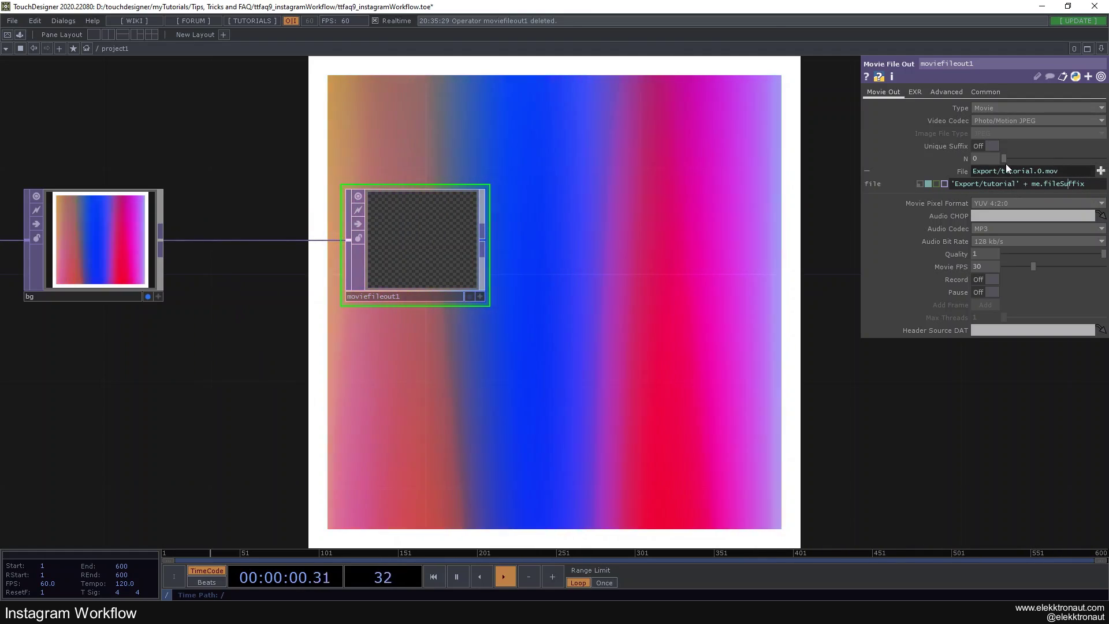
Collapse the File row and set moviefileout1's Movie Pixel Format to YUV 4:2:2.
drag(1006, 157, 1013, 157)
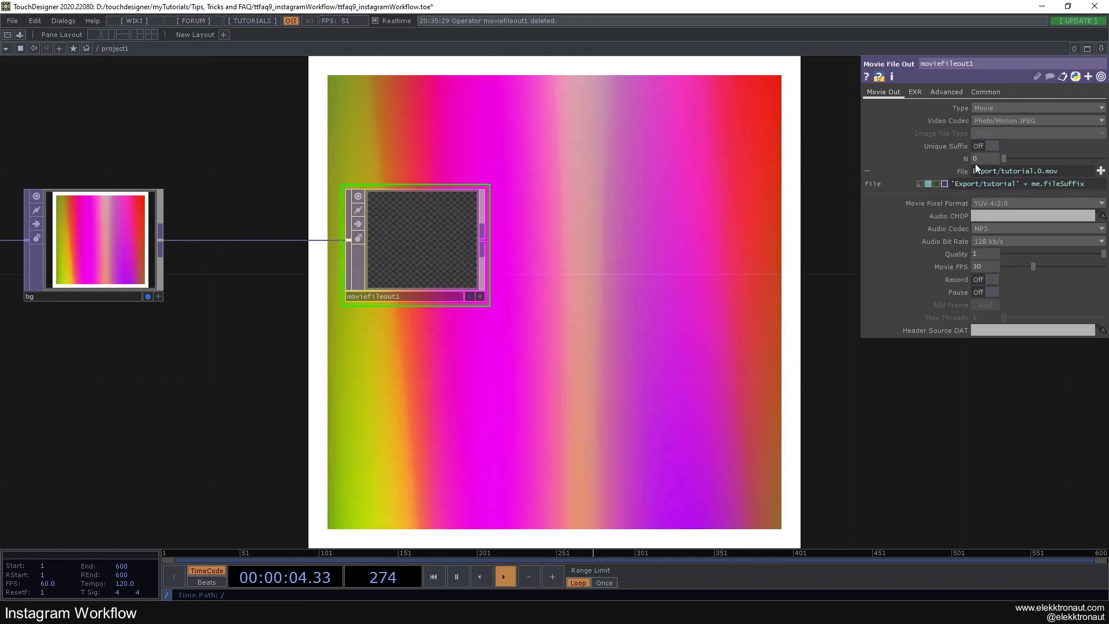
drag(729, 220, 746, 210)
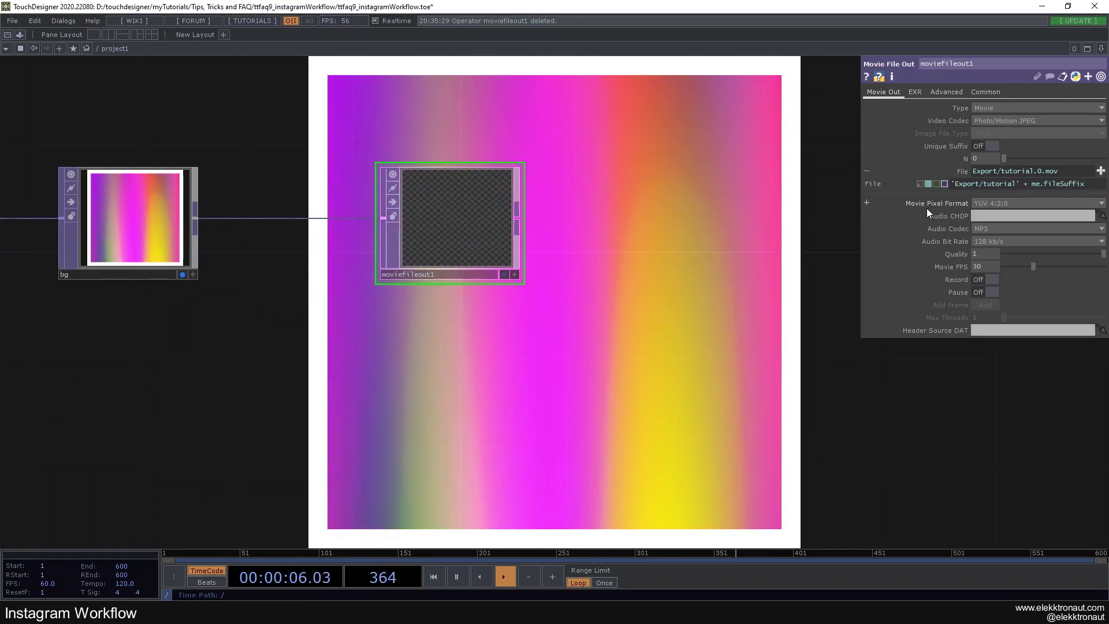
click(959, 171)
drag(609, 248, 582, 245)
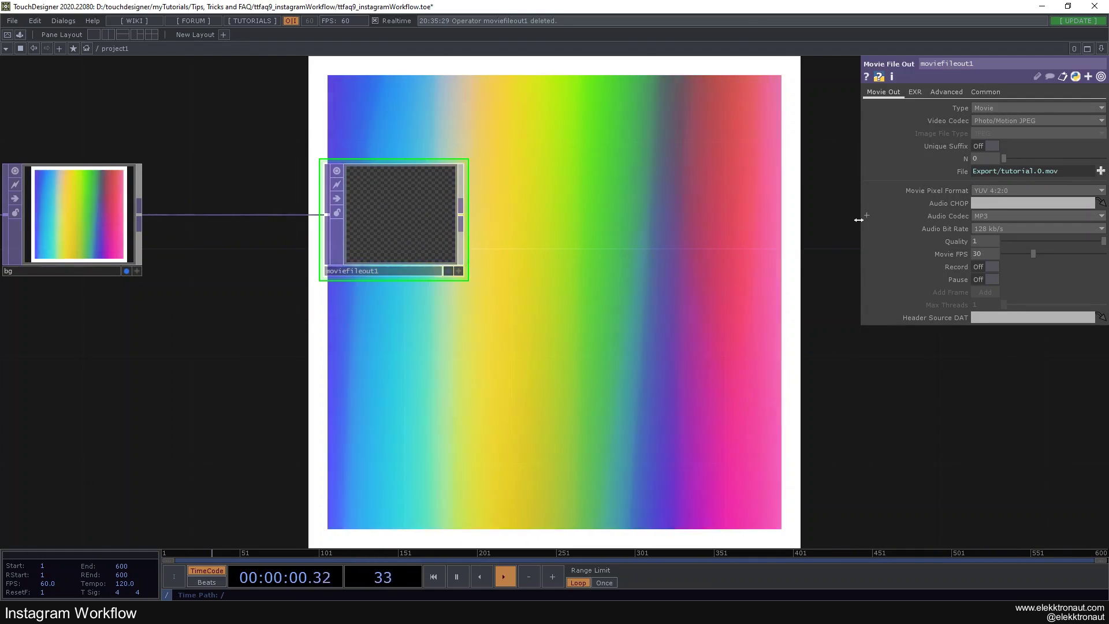
click(1011, 192)
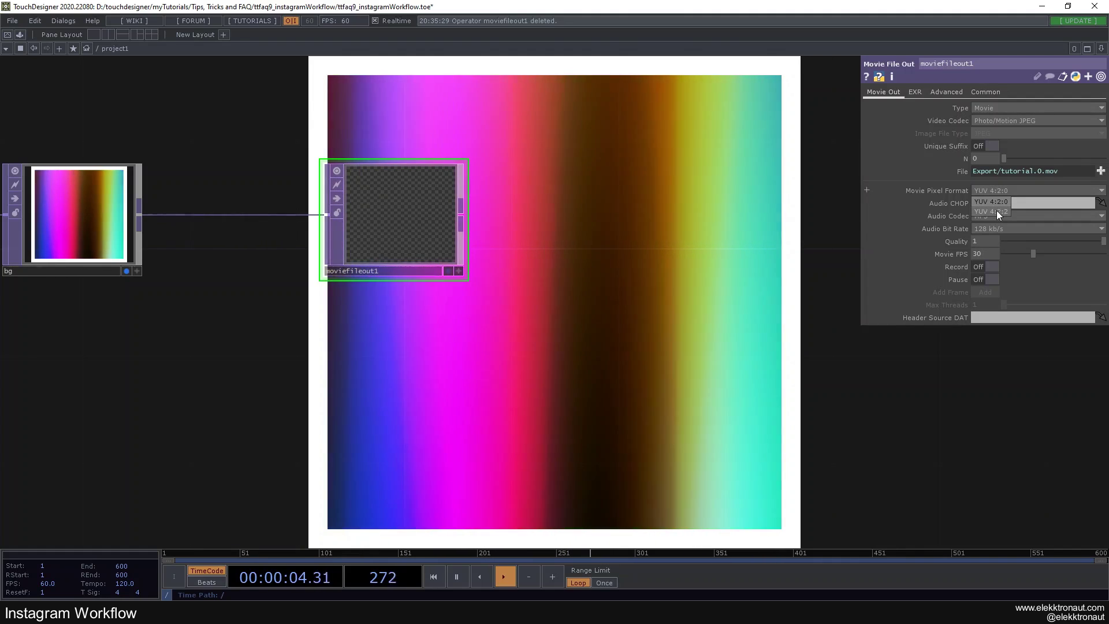
click(998, 211)
click(1010, 190)
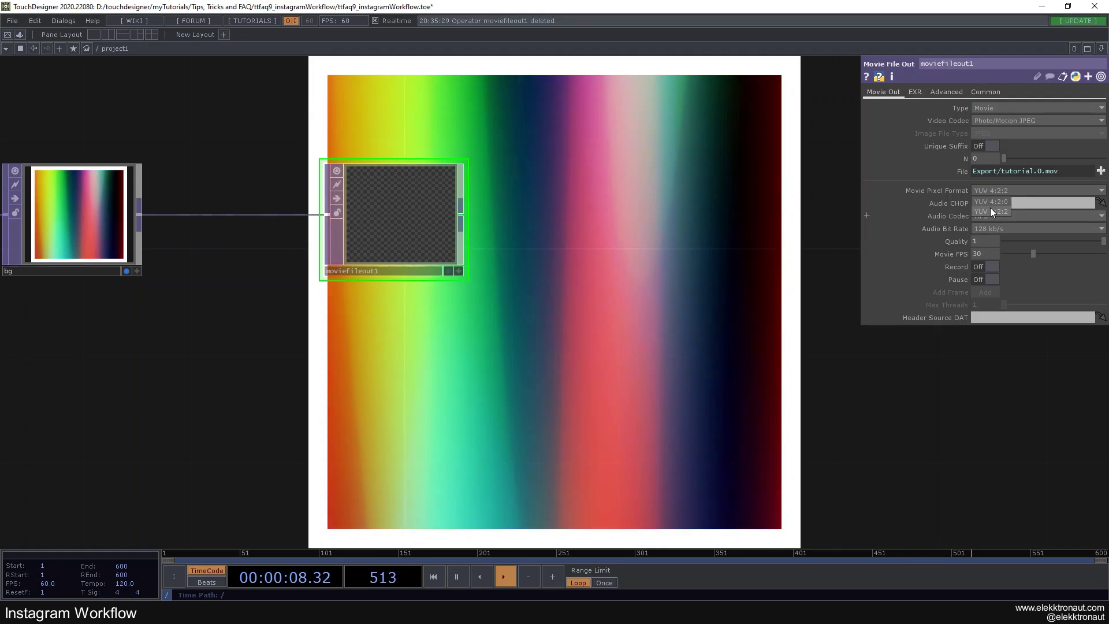
click(1003, 213)
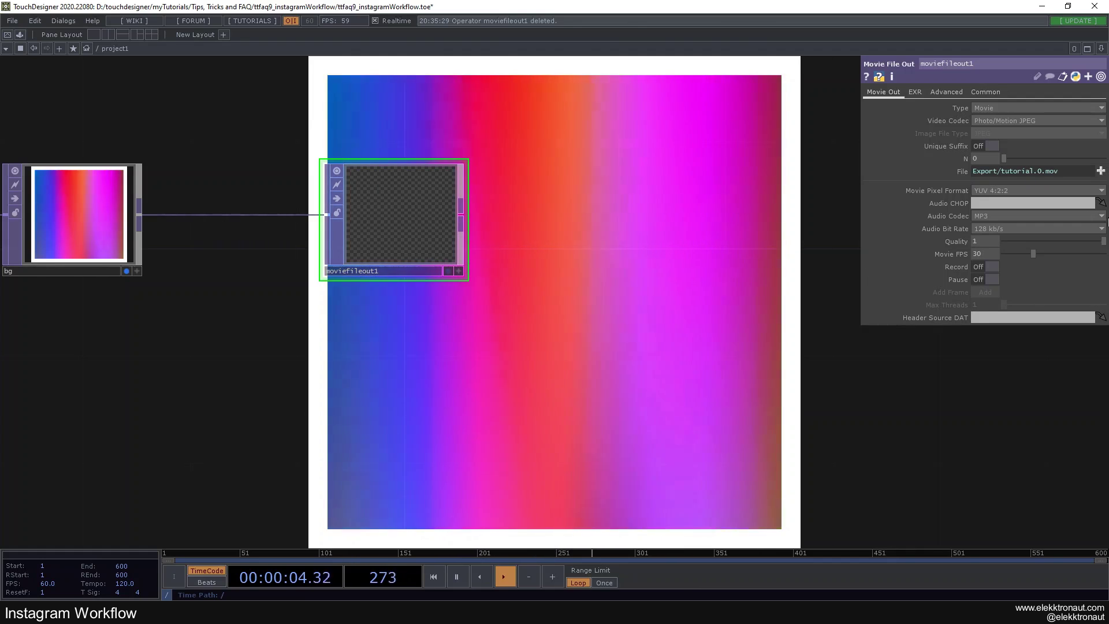
scroll(439, 330, down, 5)
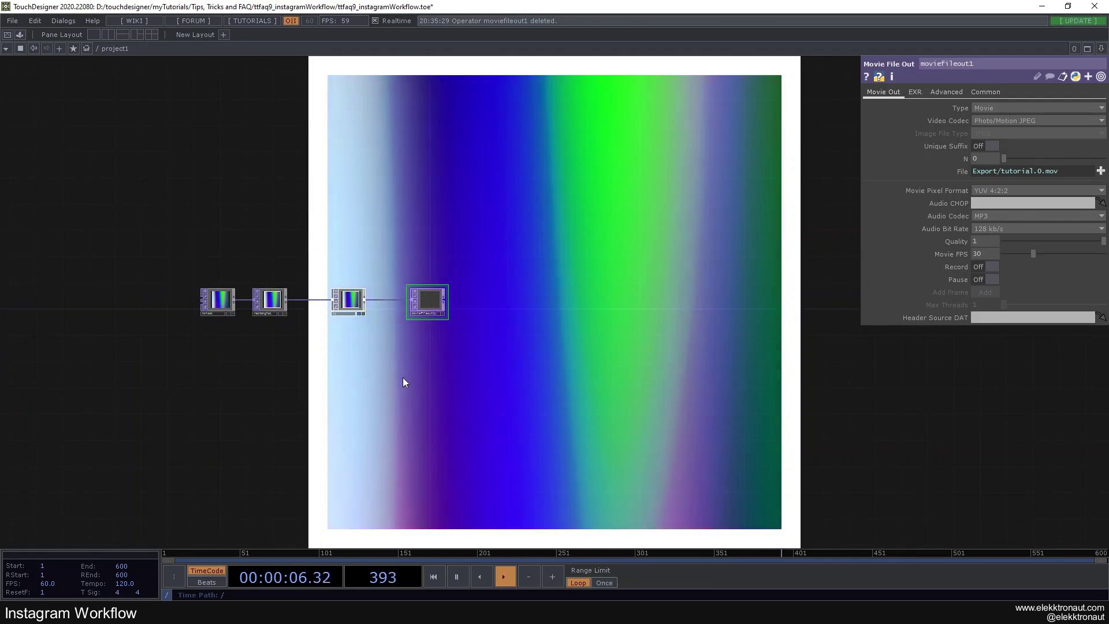
scroll(380, 327, up, 5)
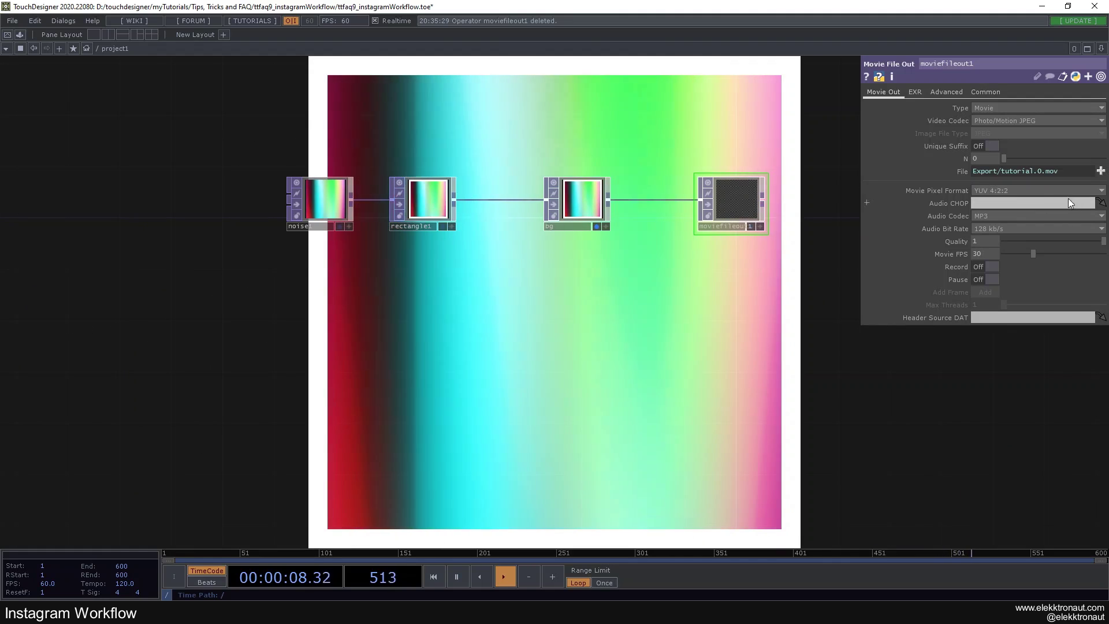
drag(775, 172, 583, 193)
scroll(548, 236, up, 4)
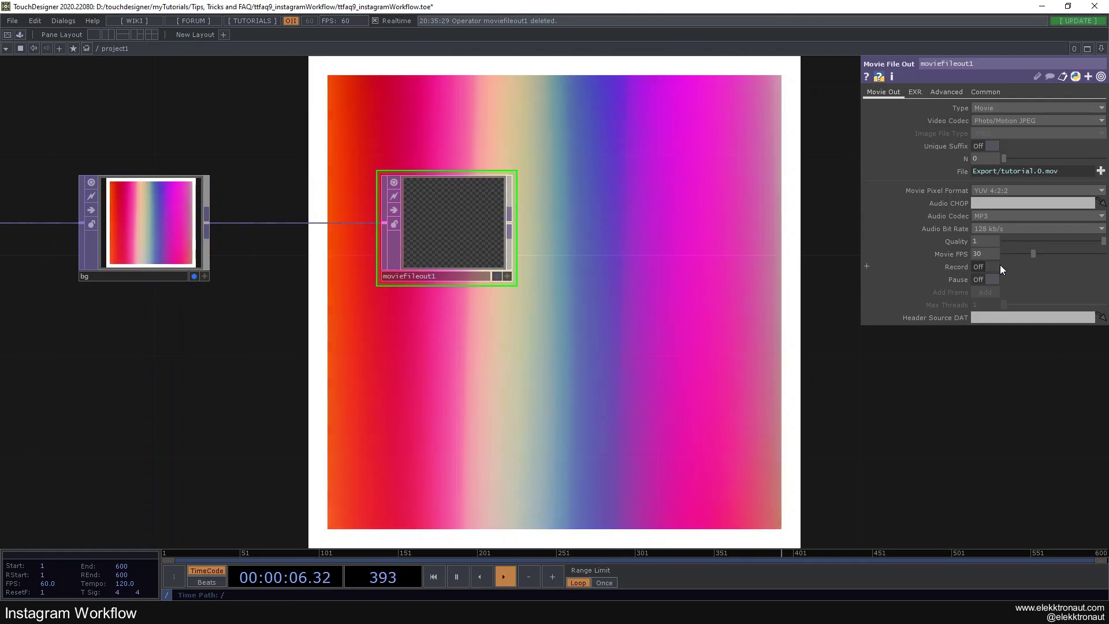
With Realtime off, toggle Record three times to write tutorial.0, tutorial.1 and tutorial.2.mov.
click(989, 266)
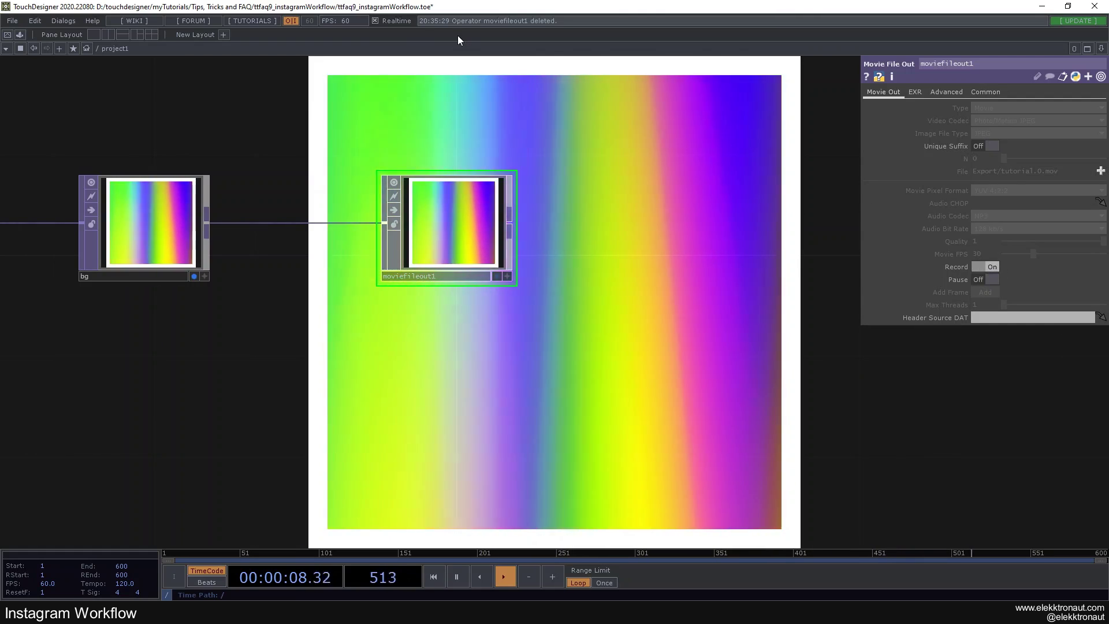
click(375, 20)
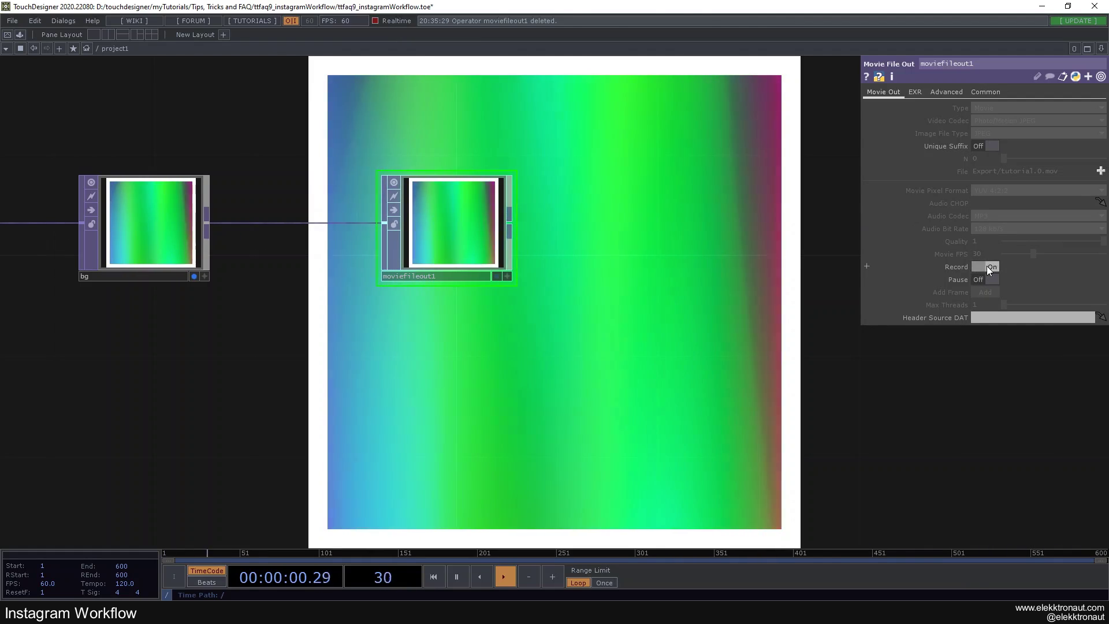
drag(701, 287, 590, 228)
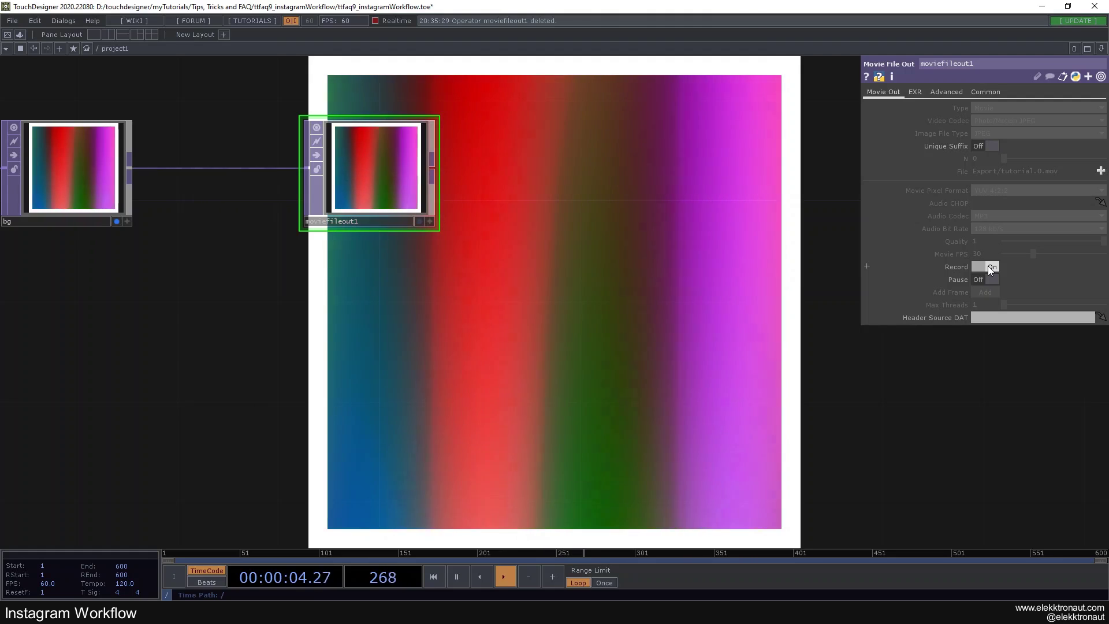
click(988, 266)
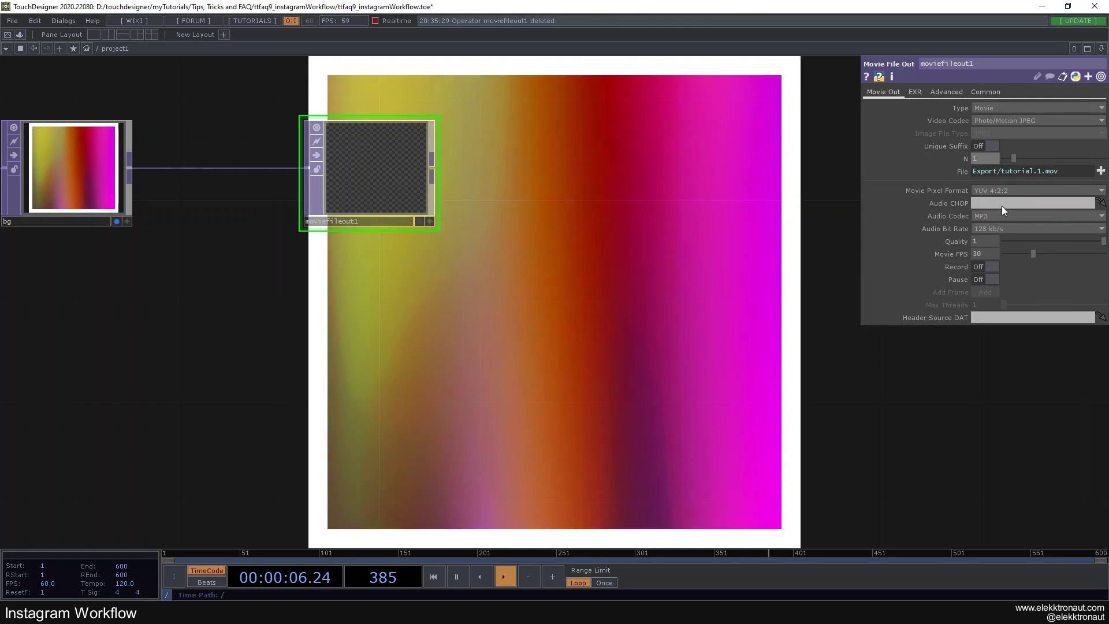
click(988, 267)
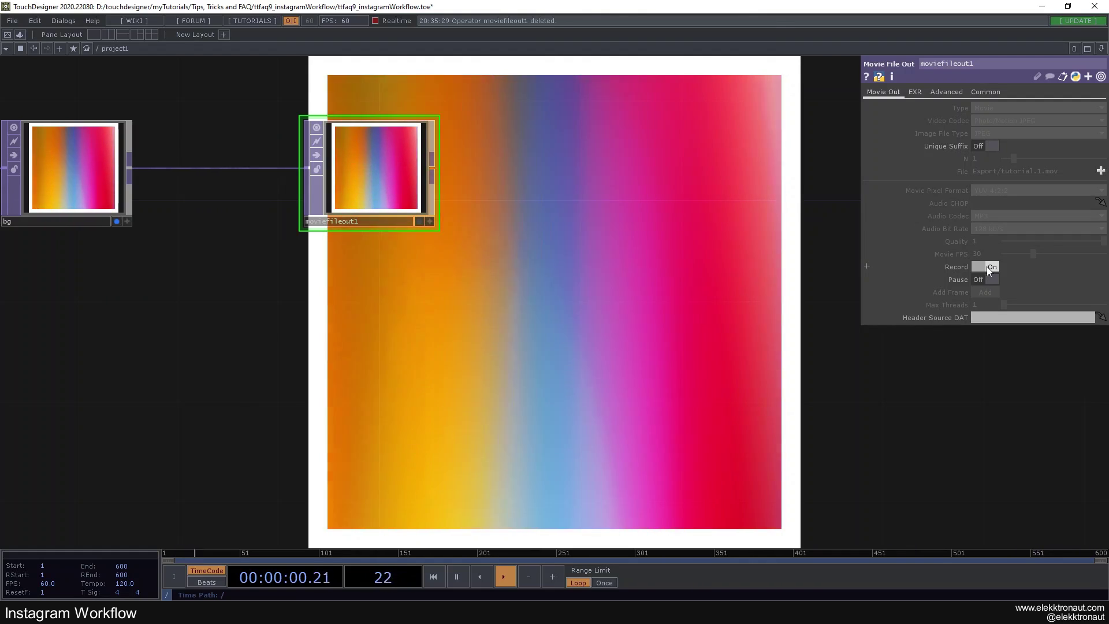
click(988, 267)
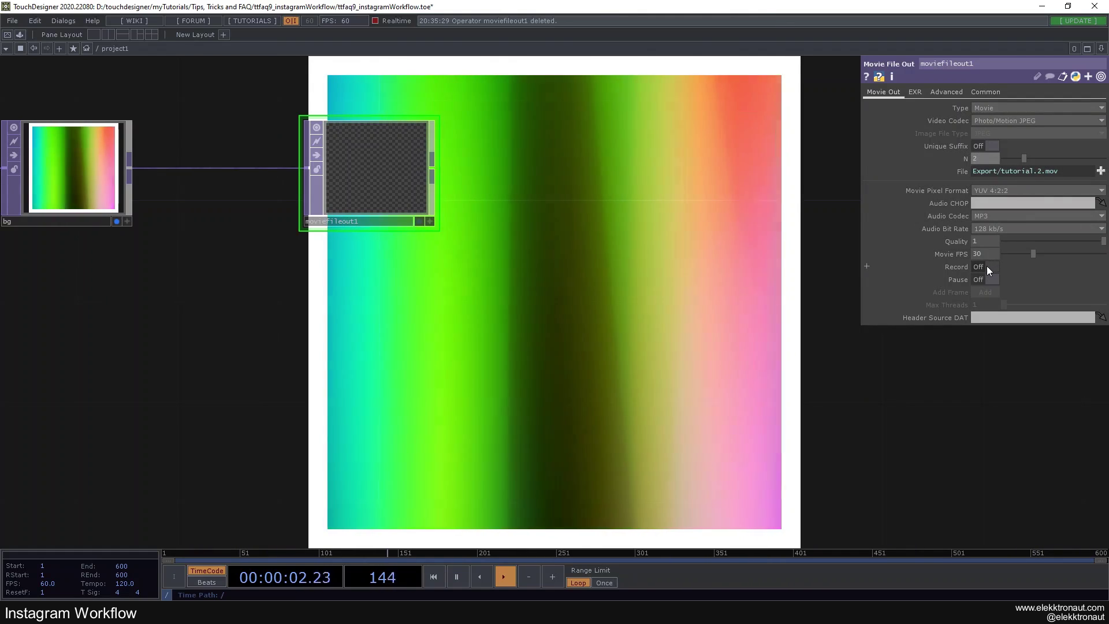
click(987, 267)
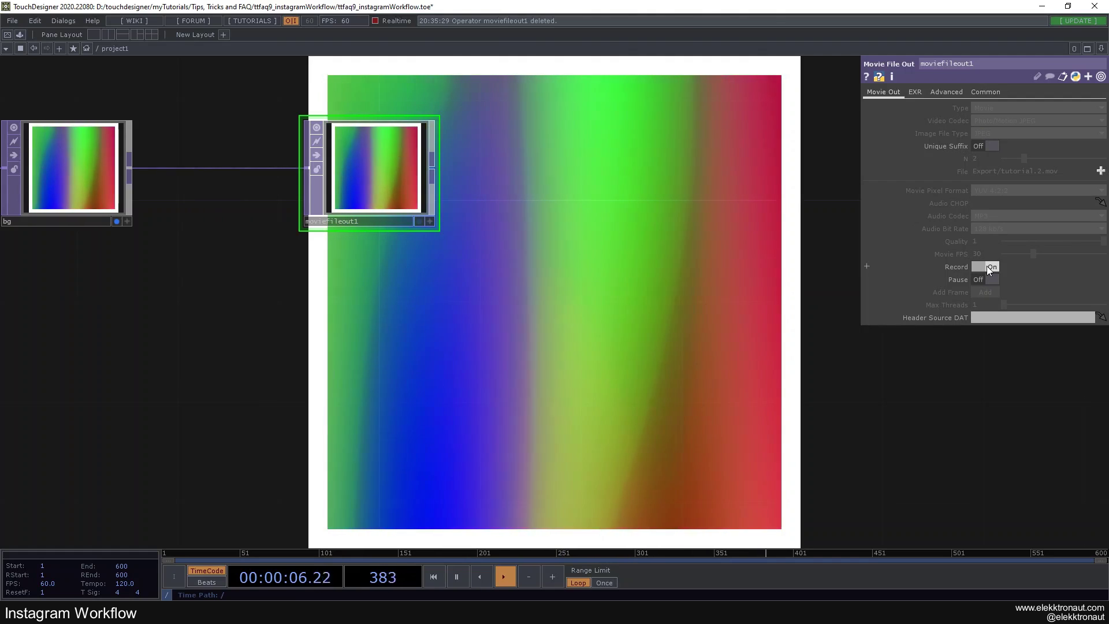
click(988, 267)
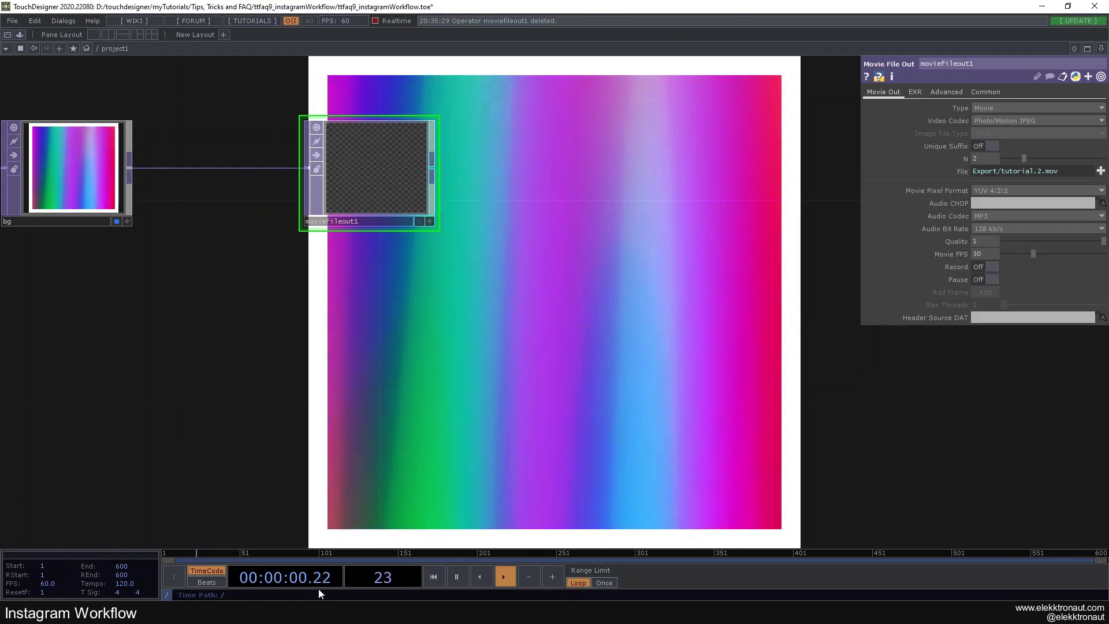
drag(387, 432, 438, 413)
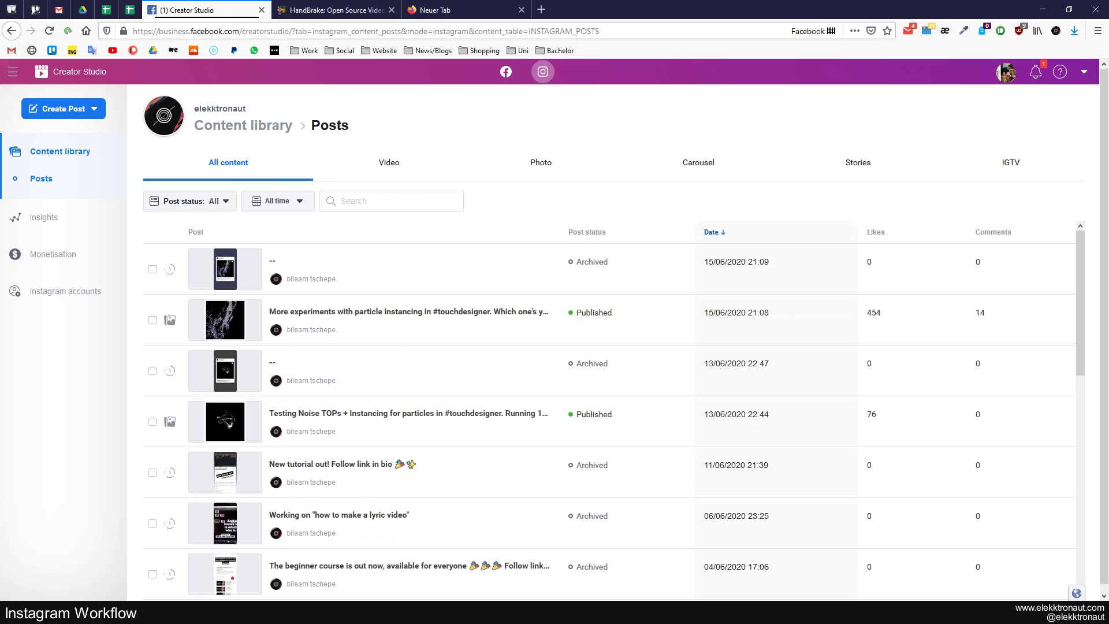
Dismiss the HandBrake website's cookie notice, then return to HandBrake's Source Selection window.
click(297, 9)
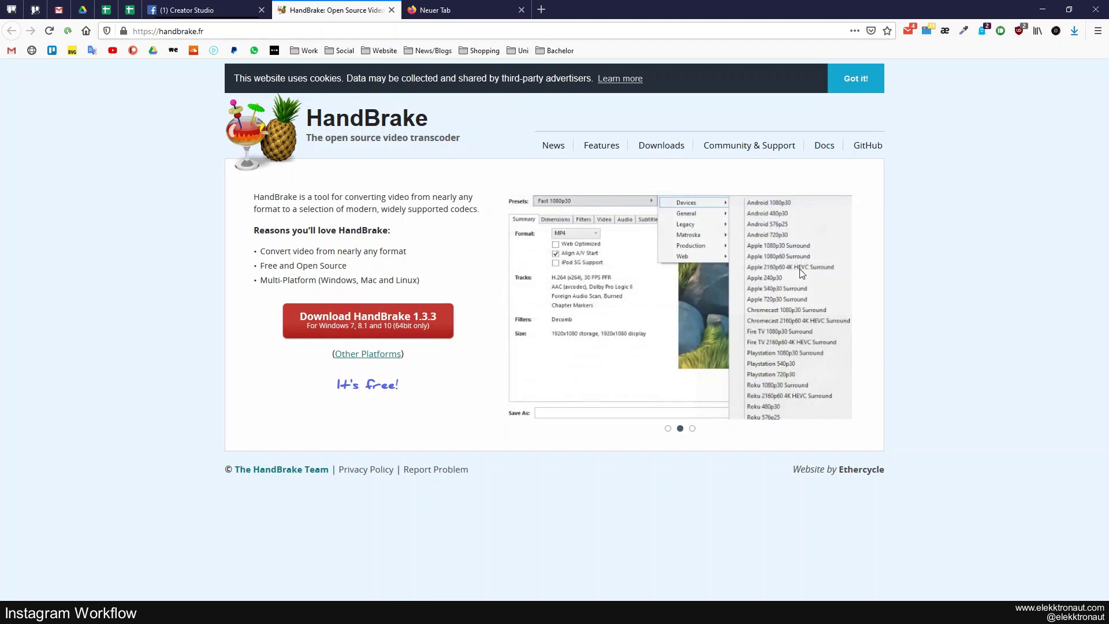
click(870, 79)
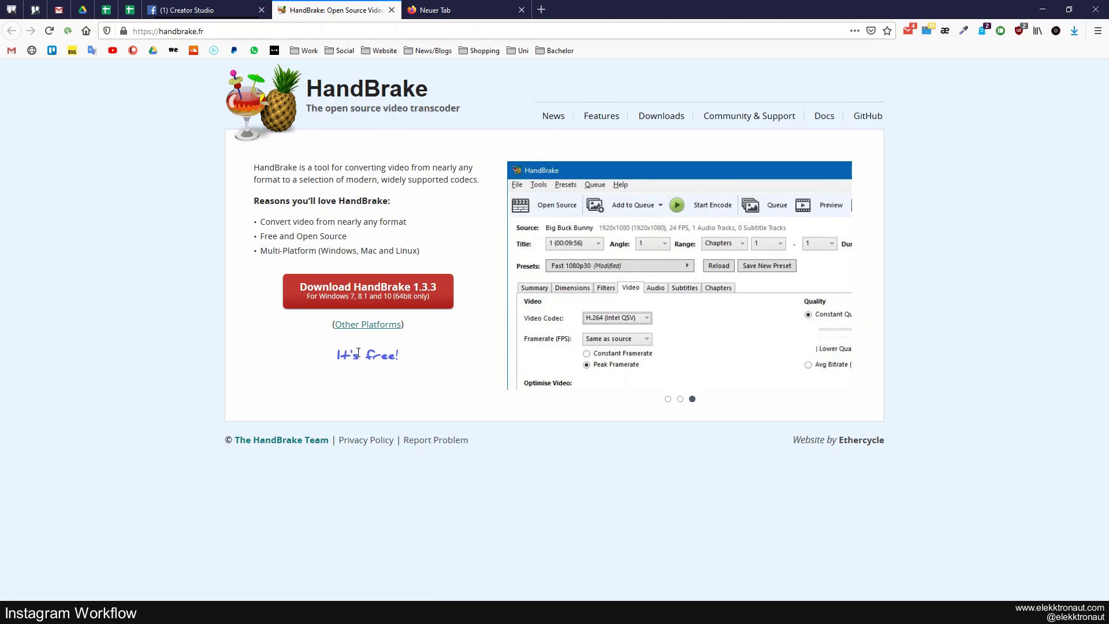
drag(359, 354, 309, 369)
click(303, 373)
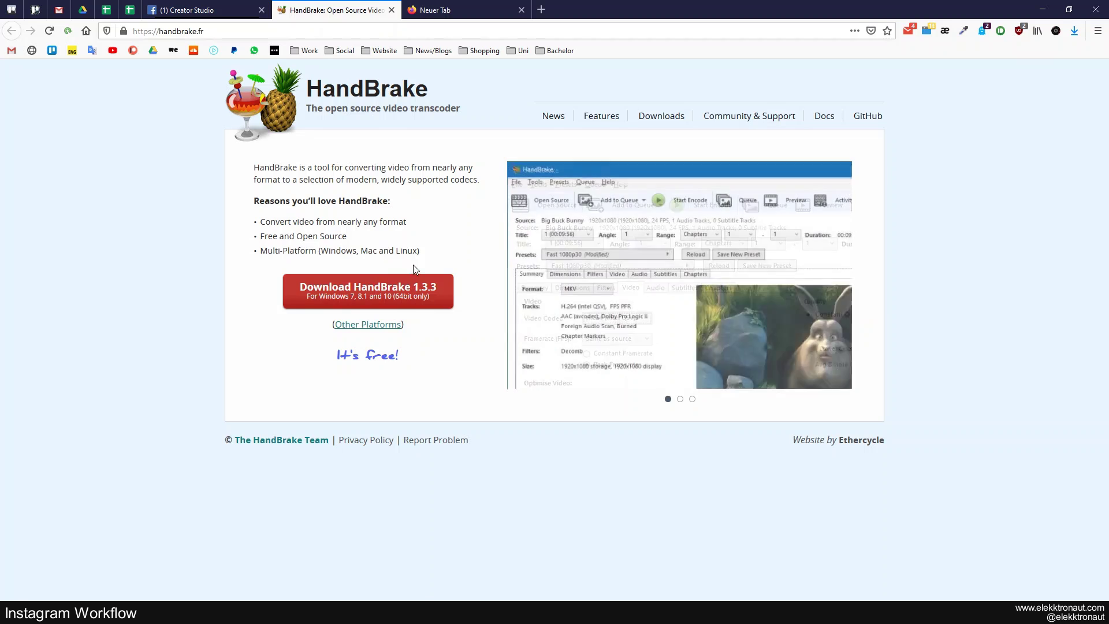
drag(365, 252, 370, 252)
click(375, 251)
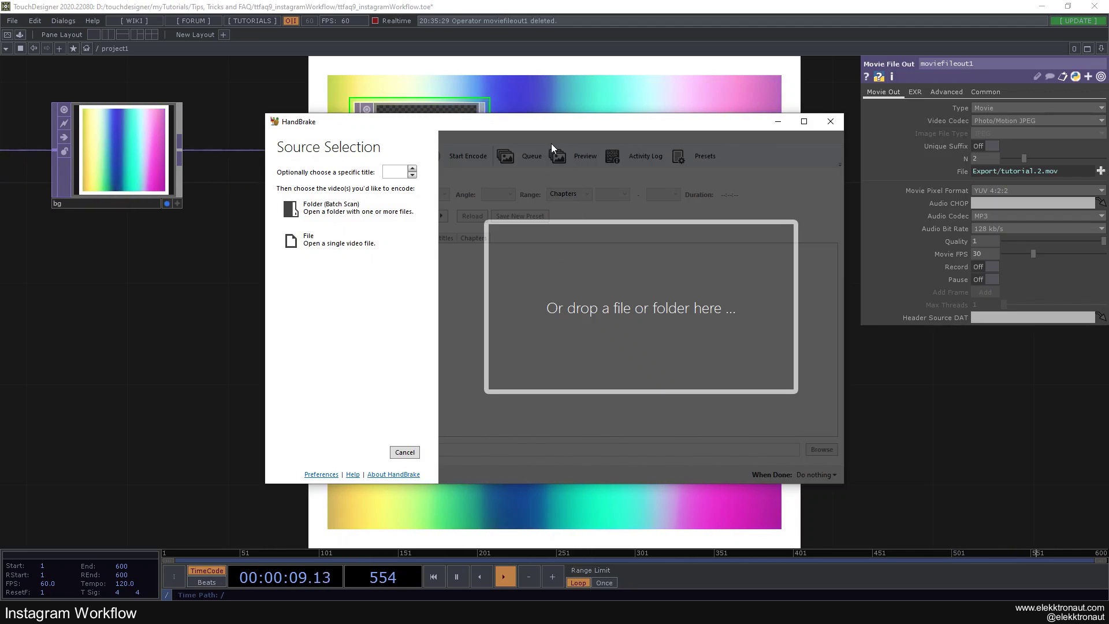
drag(556, 128, 688, 124)
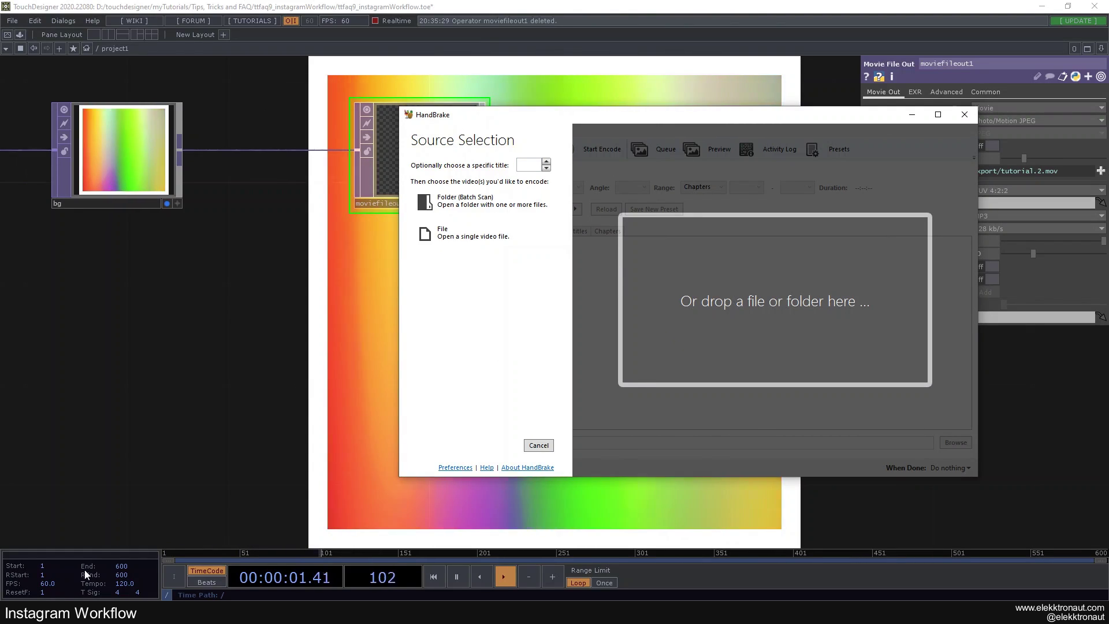
Arrange the Export folder window and review the three tutorial clips, checking tutorial.0's details.
click(87, 613)
drag(620, 122, 404, 100)
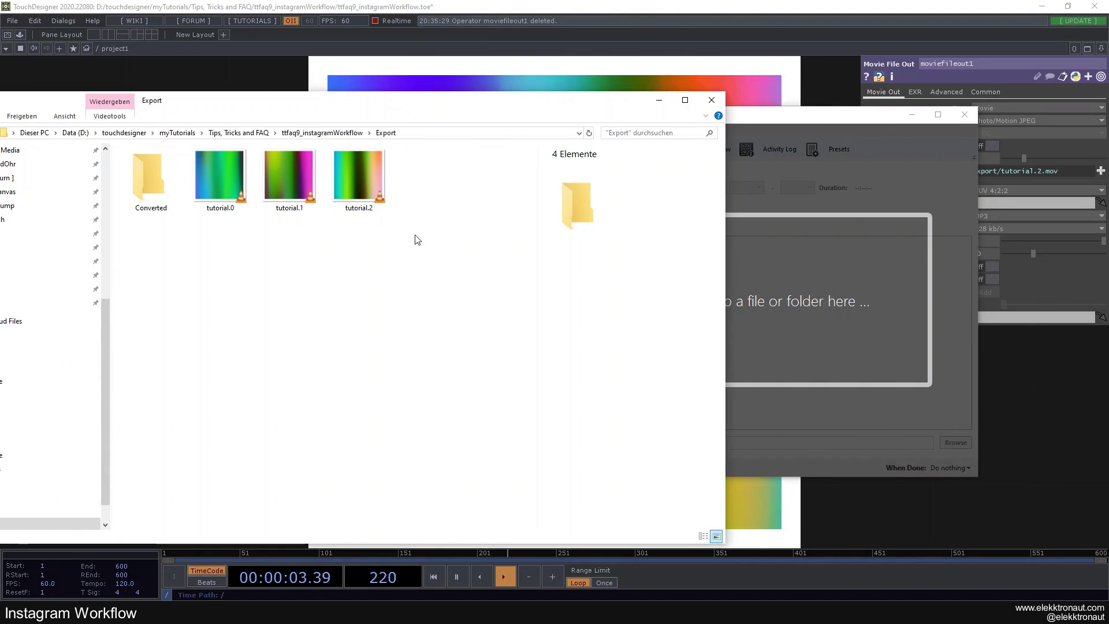
drag(417, 239, 248, 215)
click(389, 228)
drag(421, 244, 203, 199)
click(264, 262)
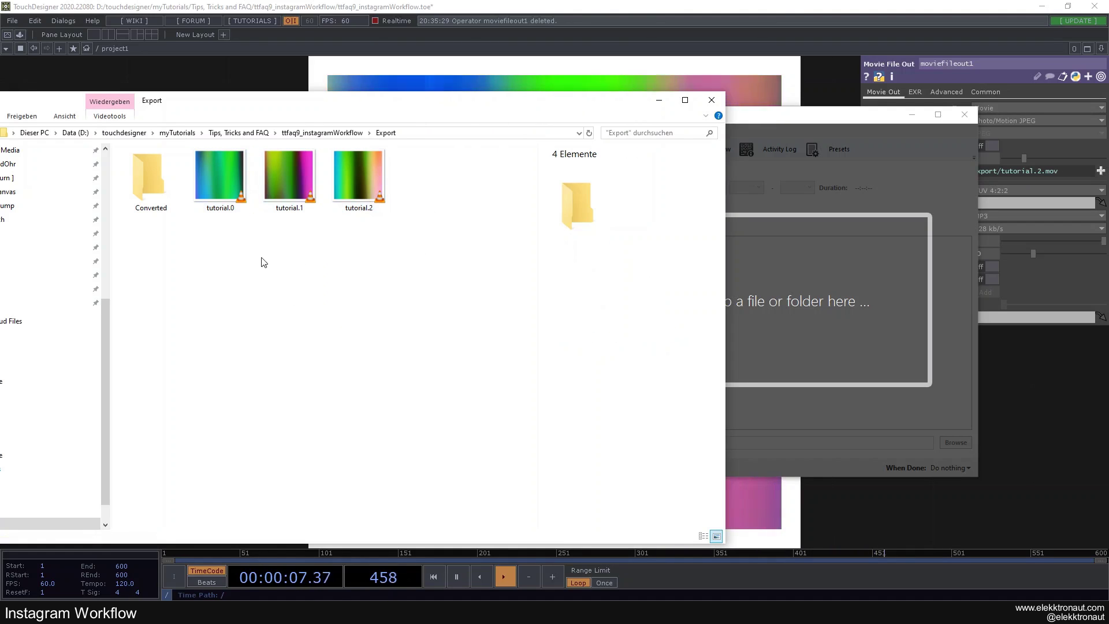
click(224, 178)
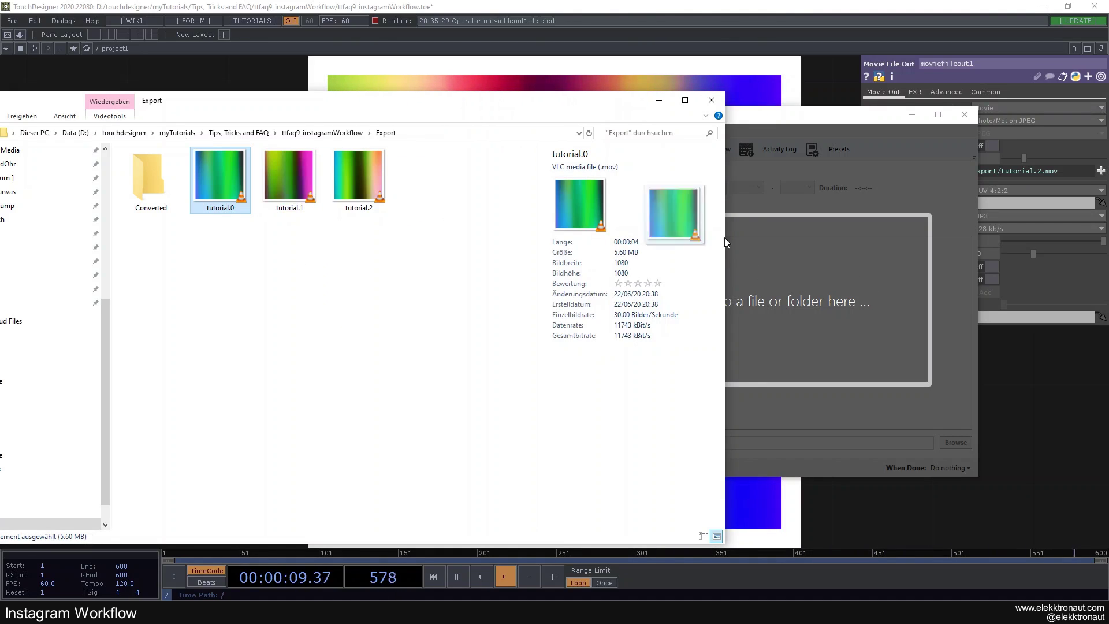
drag(727, 243, 221, 208)
Batch-scan the Export folder as HandBrake's source using Folder (Batch Scan).
click(462, 240)
click(902, 300)
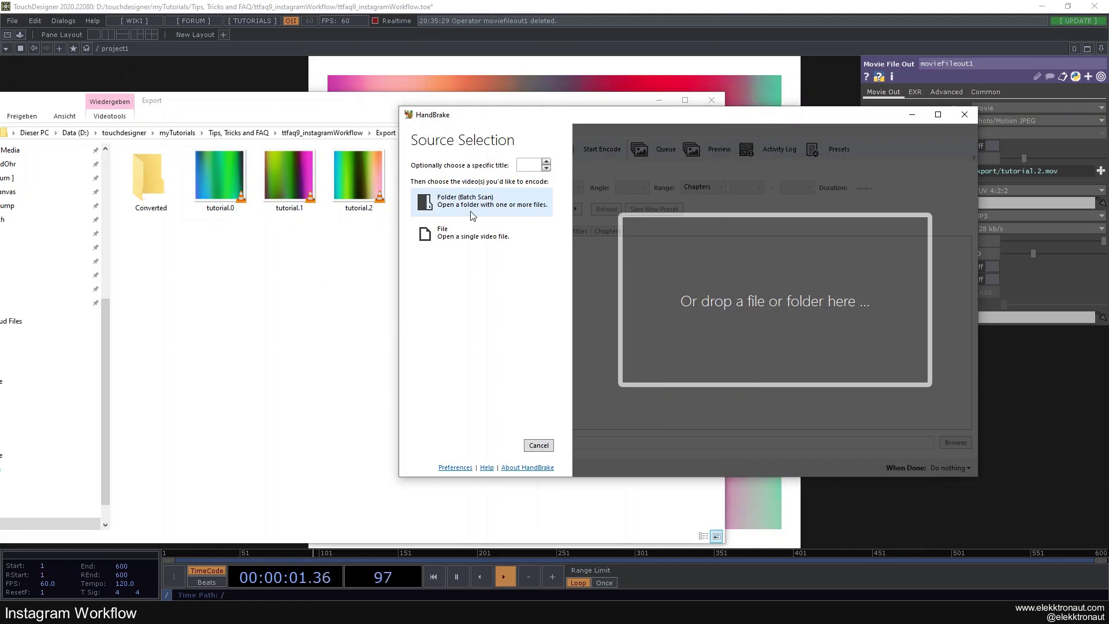
click(473, 214)
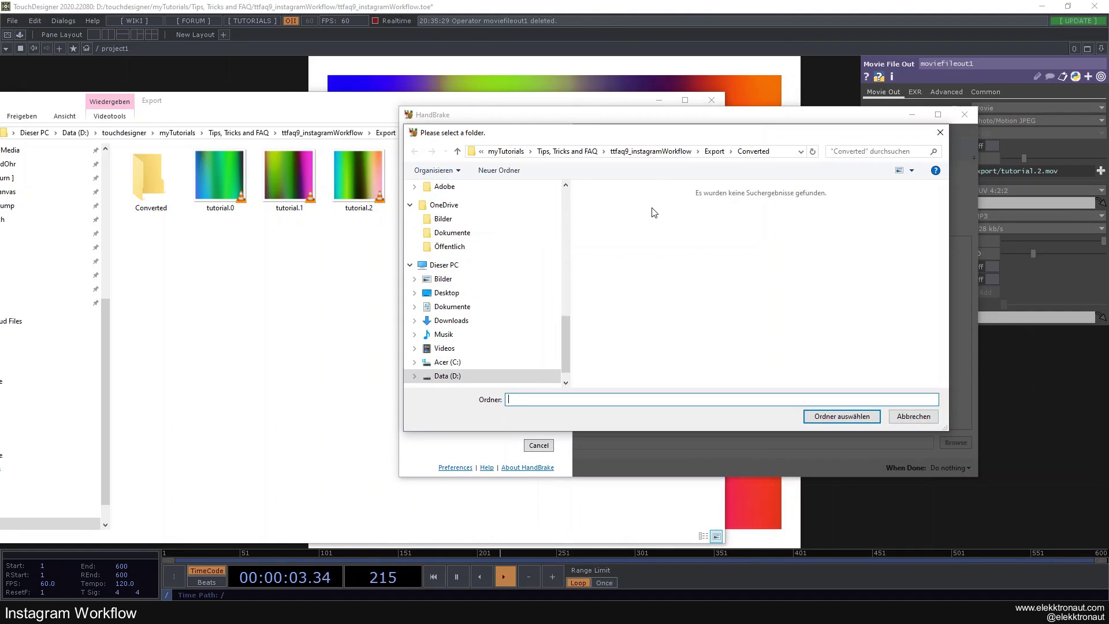
click(715, 151)
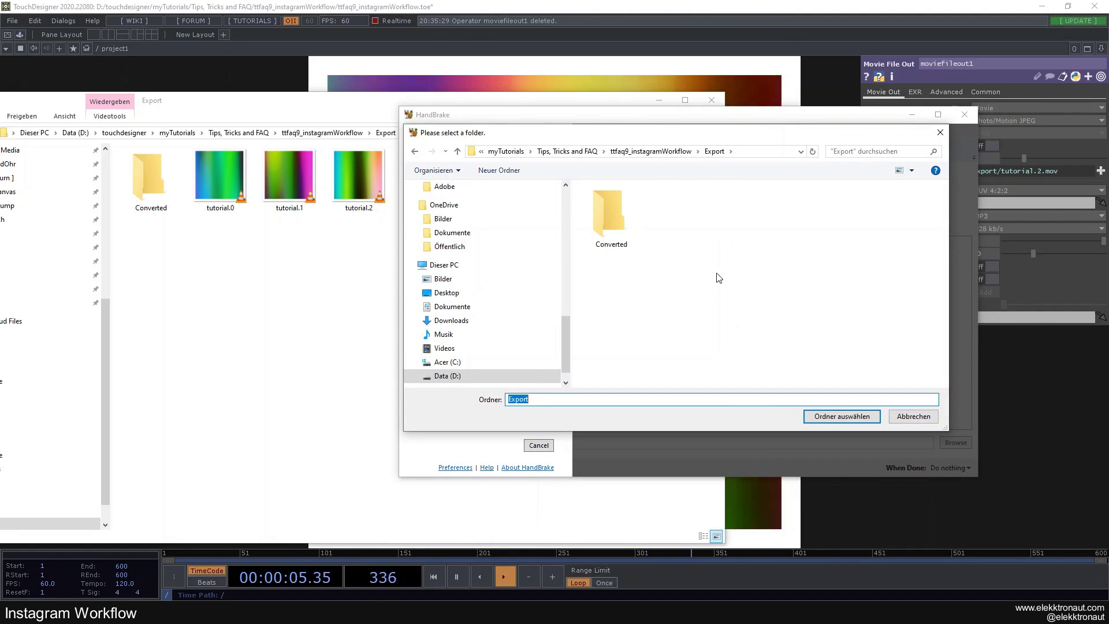
click(837, 416)
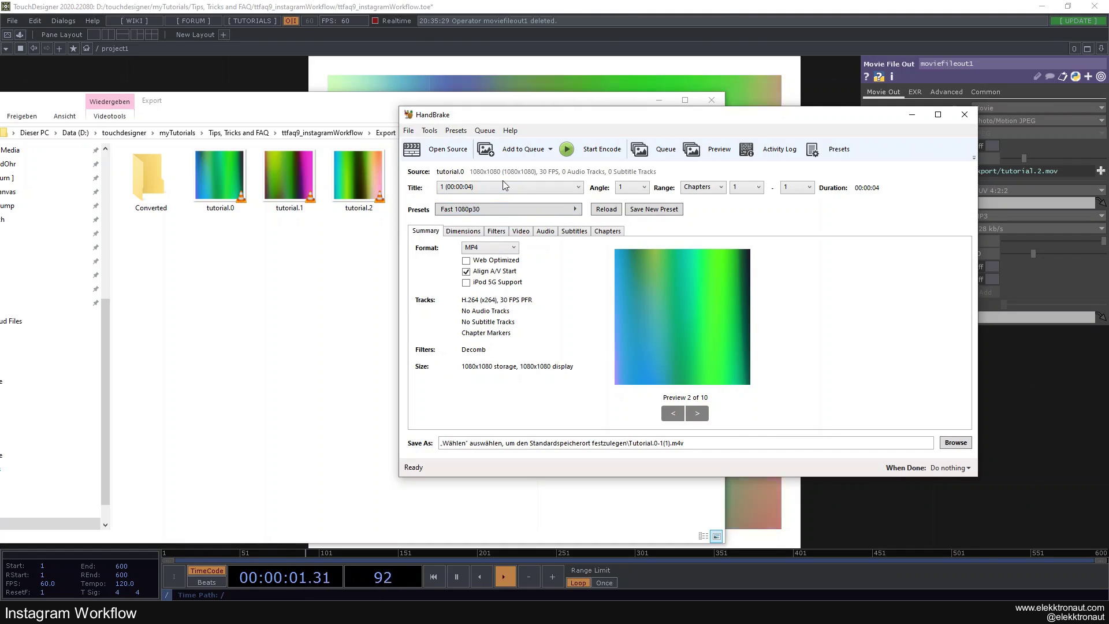
Check the scanned title list and switch Dimensions cropping to Custom with 0 on every side.
click(503, 185)
click(502, 189)
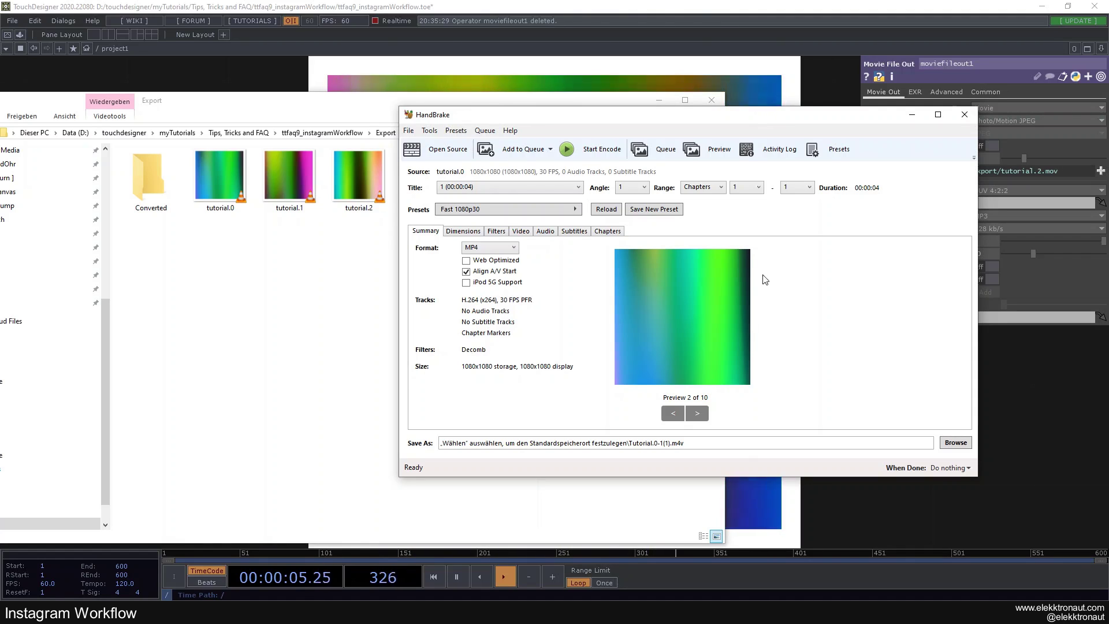
click(462, 231)
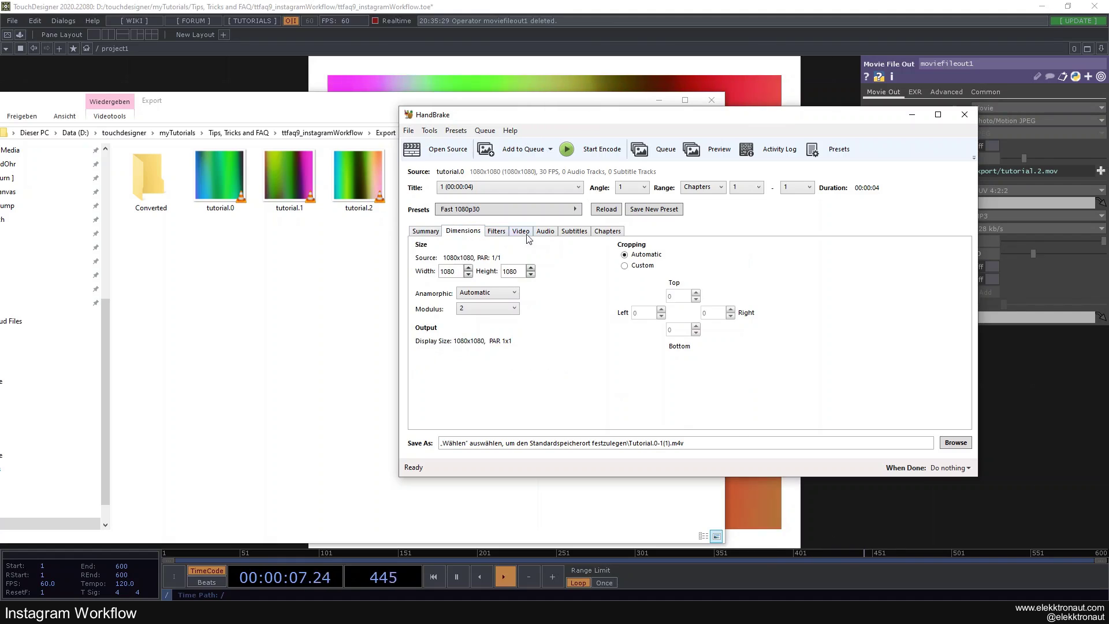
click(641, 265)
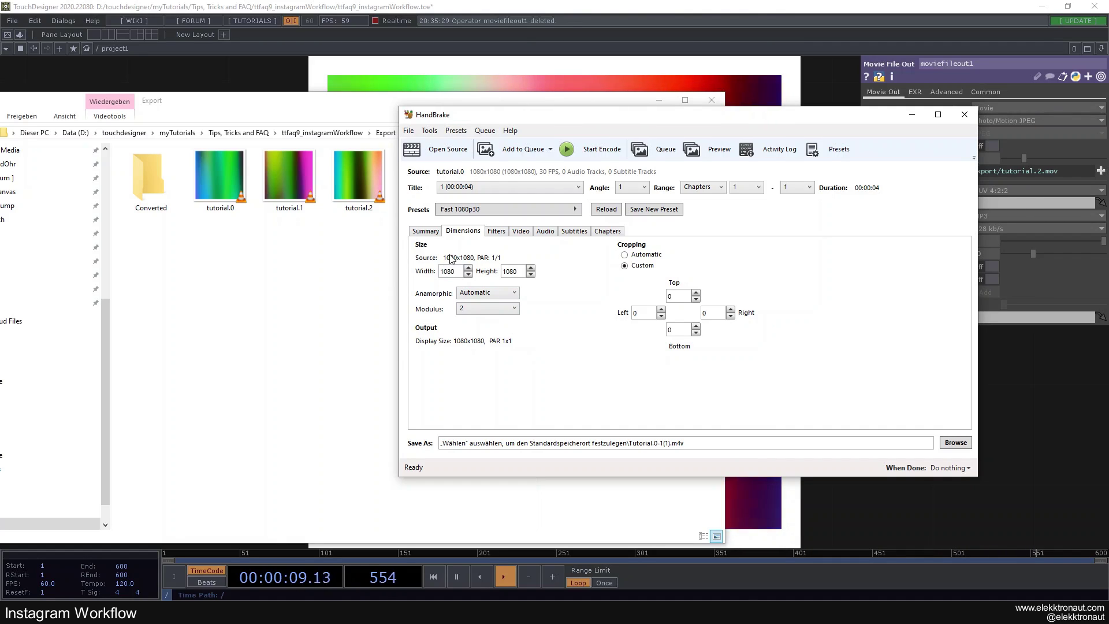
Review the Anamorphic and Modulus settings unchanged, then start saving a new preset.
click(487, 293)
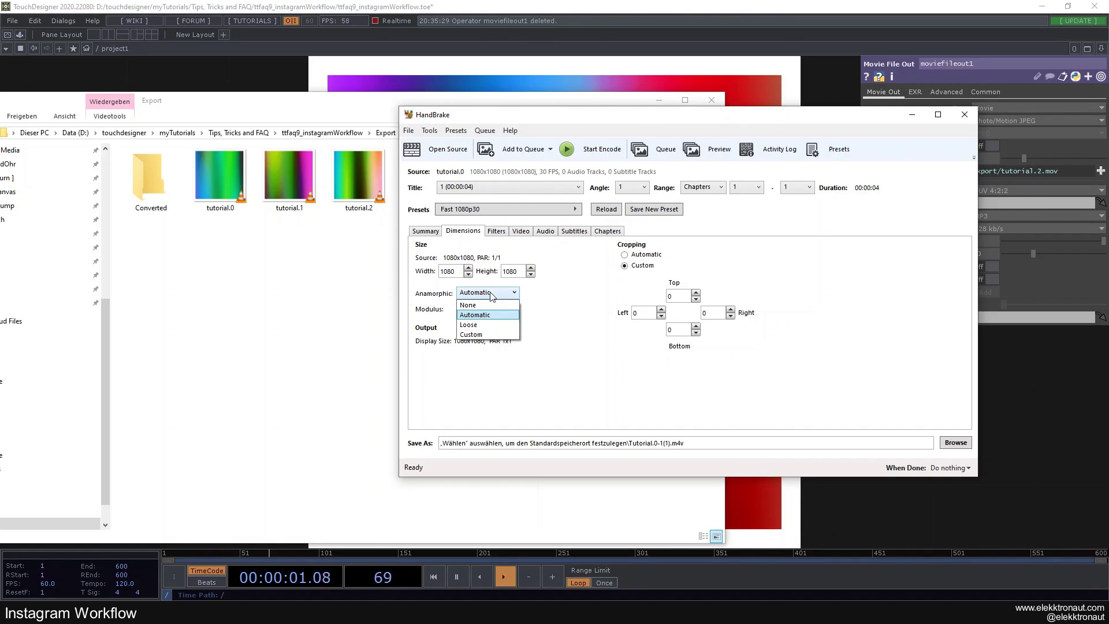
click(487, 293)
click(488, 308)
click(489, 309)
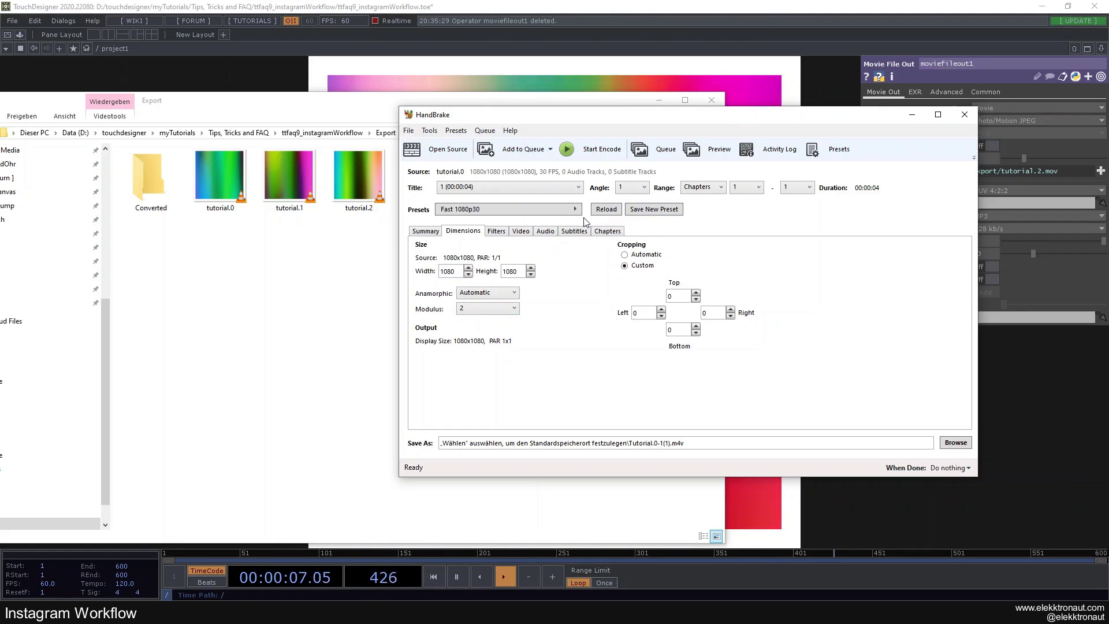
click(655, 211)
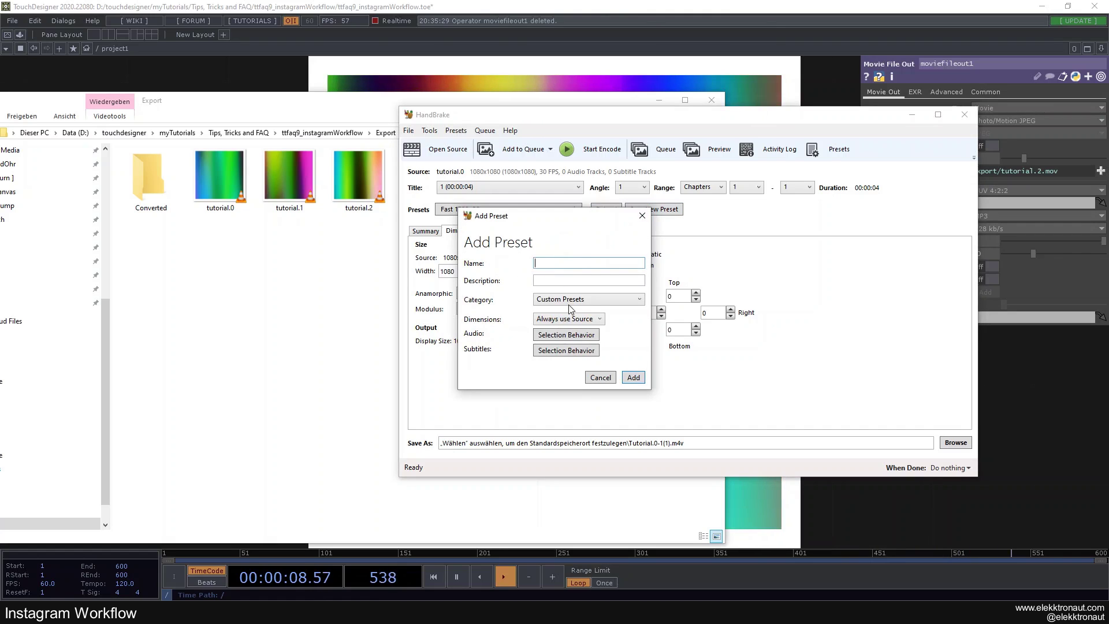
Discard the unsaved new preset, apply the custom Instagram preset, and show the Summary settings.
click(601, 377)
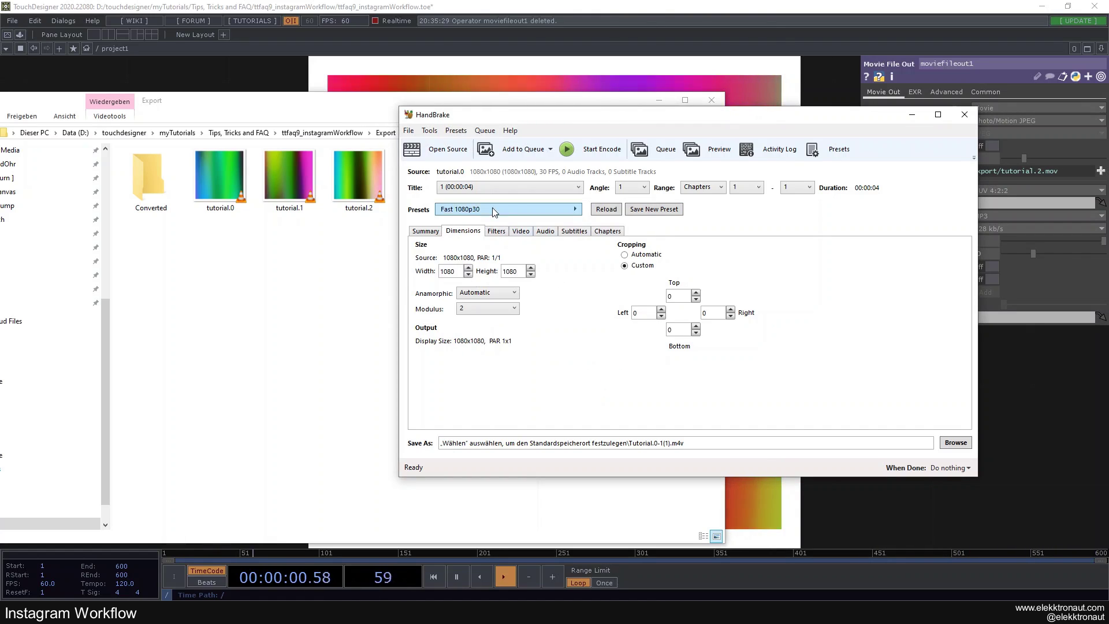
click(483, 210)
mouse_move(376, 211)
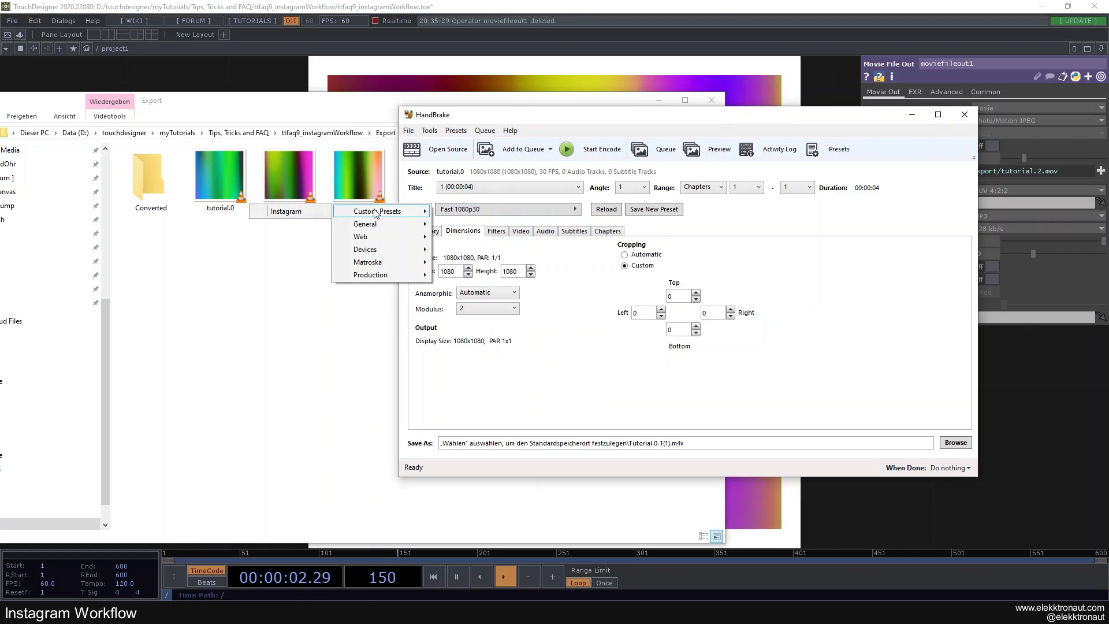
click(293, 212)
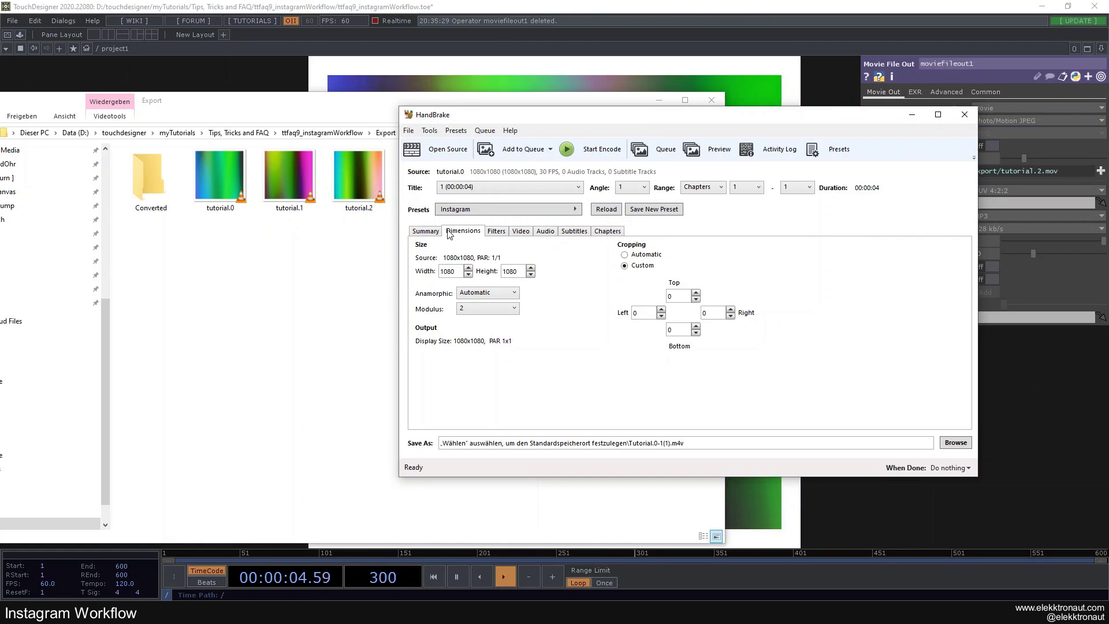
click(428, 231)
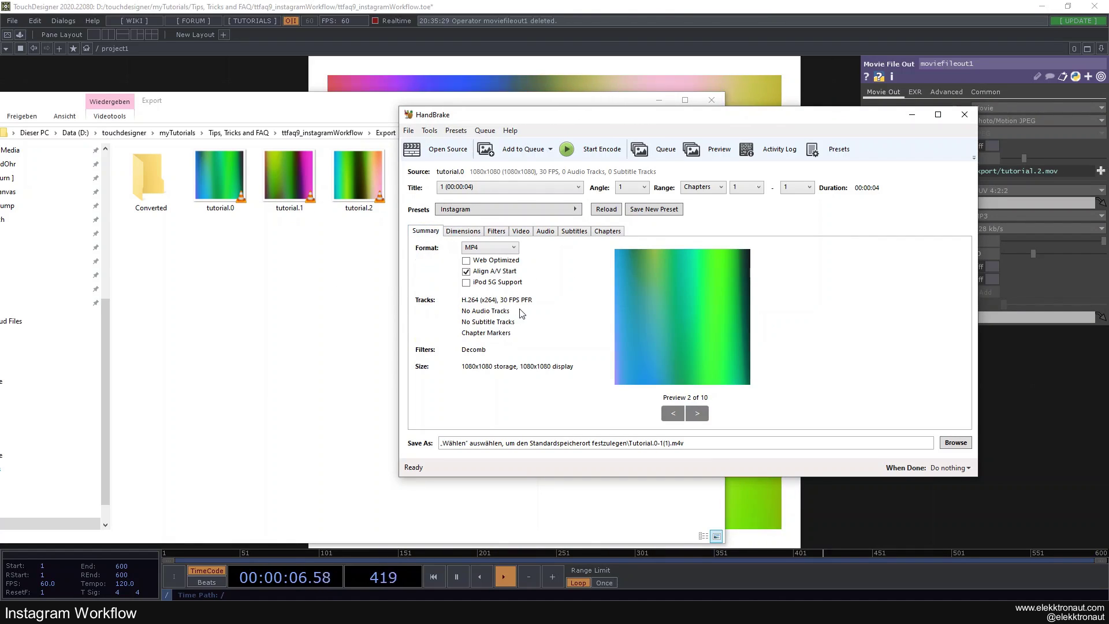
Save the output to the Converted folder and encode tutorial.0 as Tutorial.0-1(1).m4v.
click(955, 446)
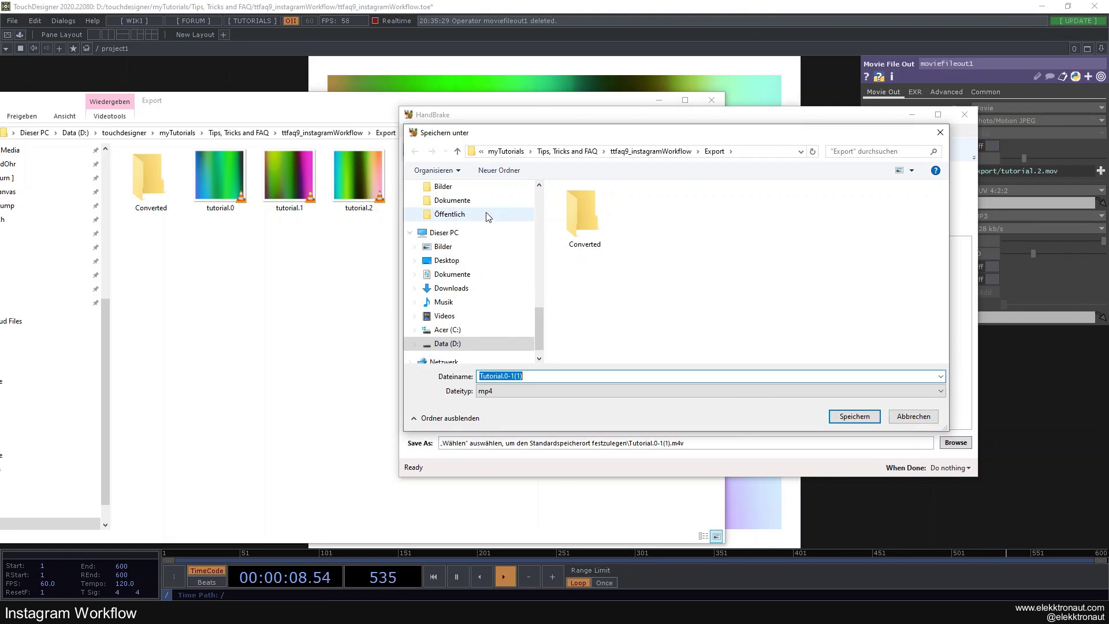
double_click(601, 226)
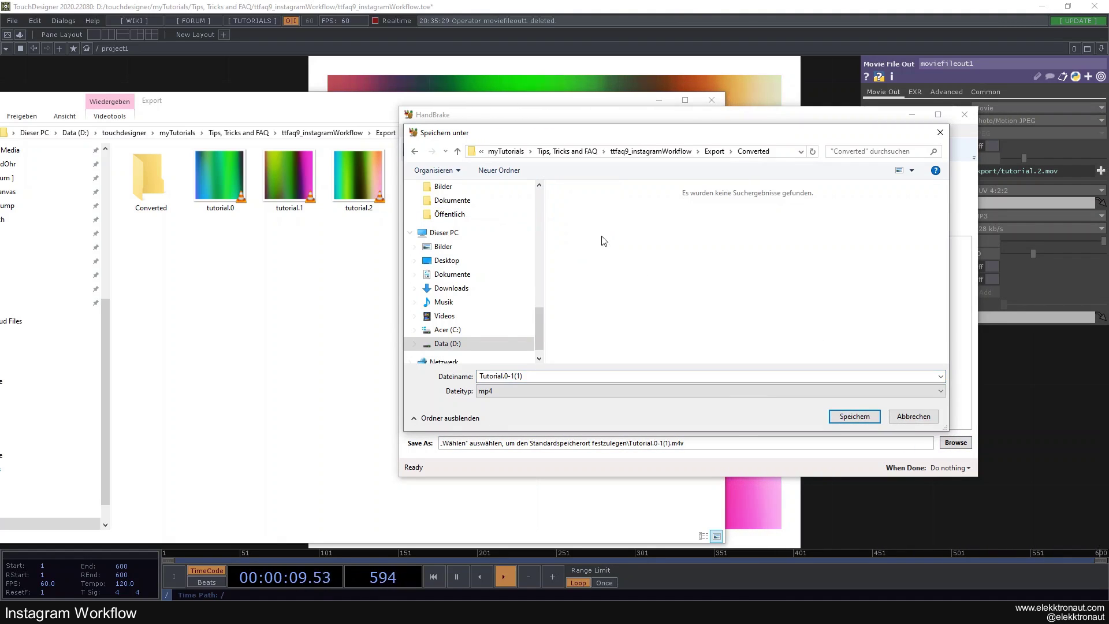
click(854, 416)
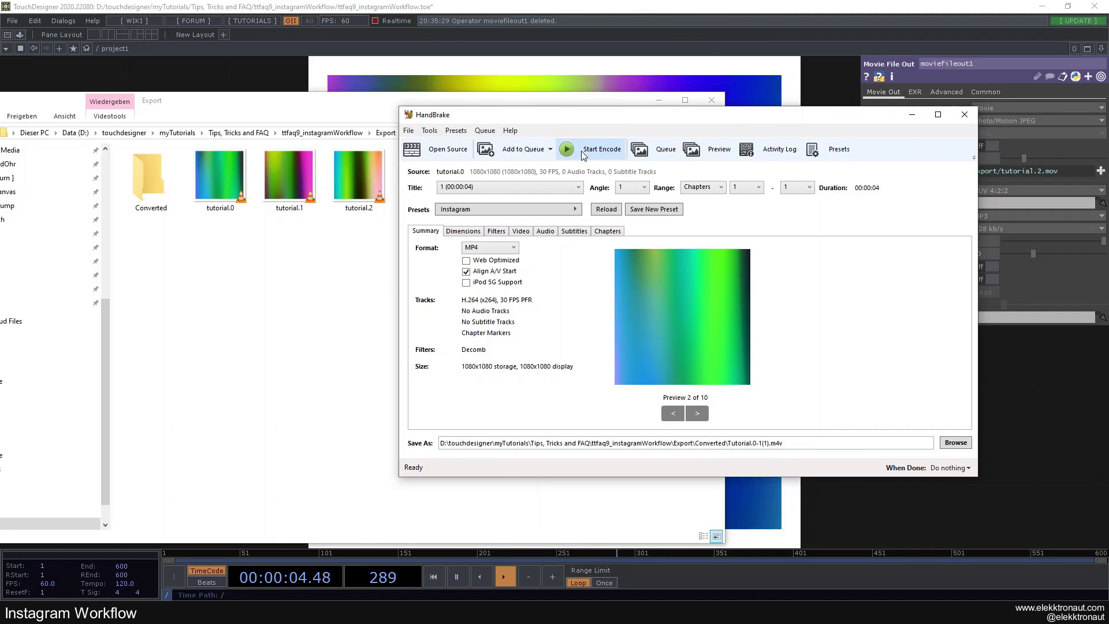
click(580, 152)
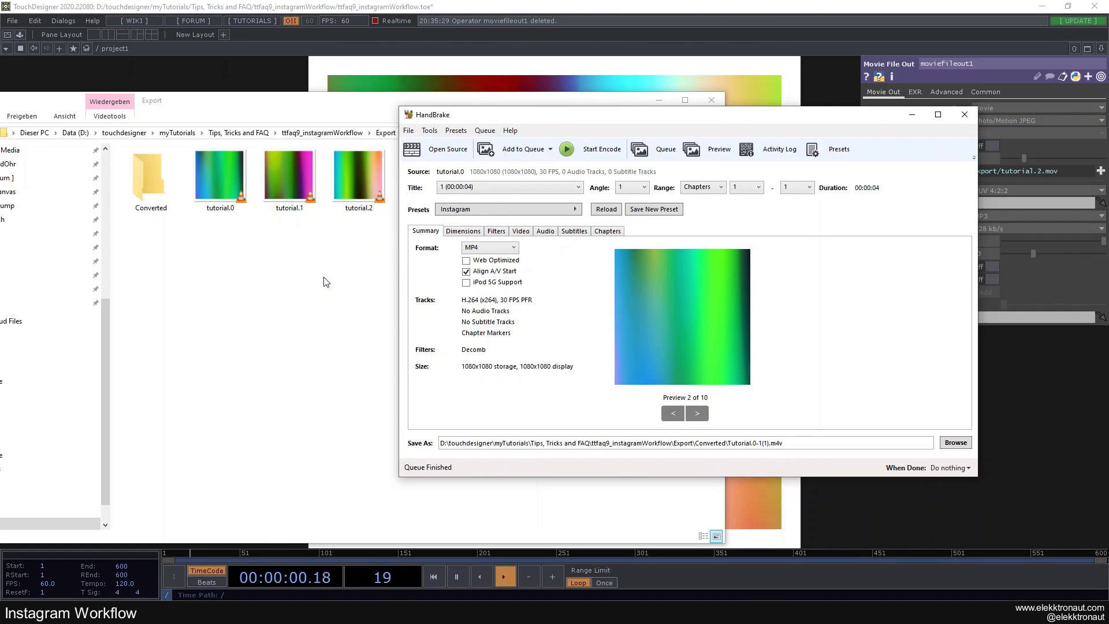
click(150, 191)
Compare the converted Tutorial.0-1(1) at 0.98 MB with the 5.60 MB tutorial.0, then return to HandBrake.
double_click(147, 187)
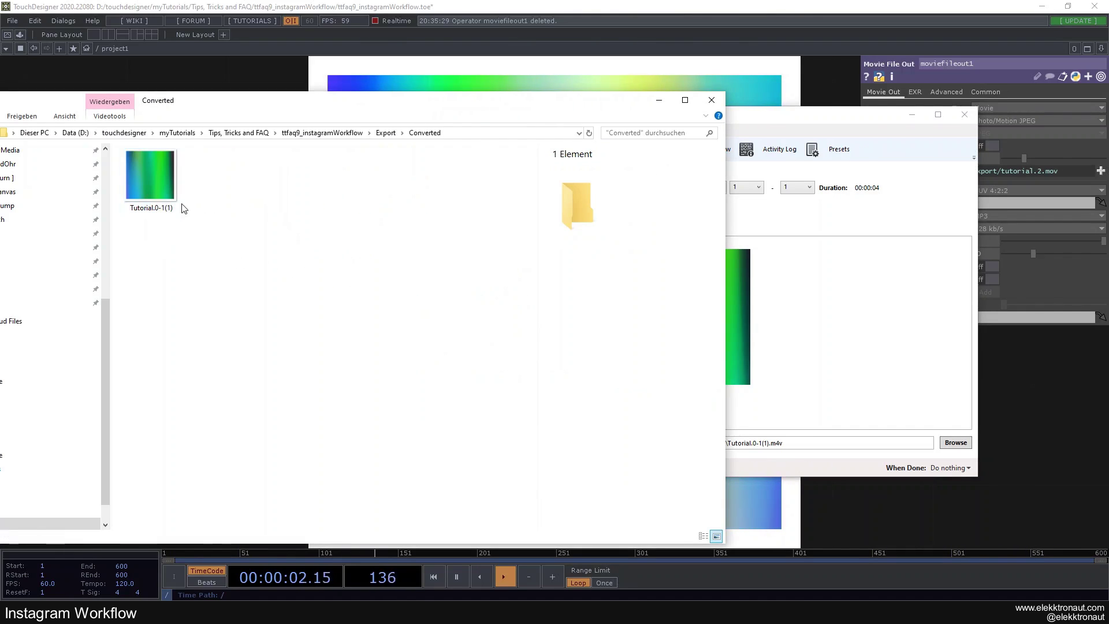
click(152, 183)
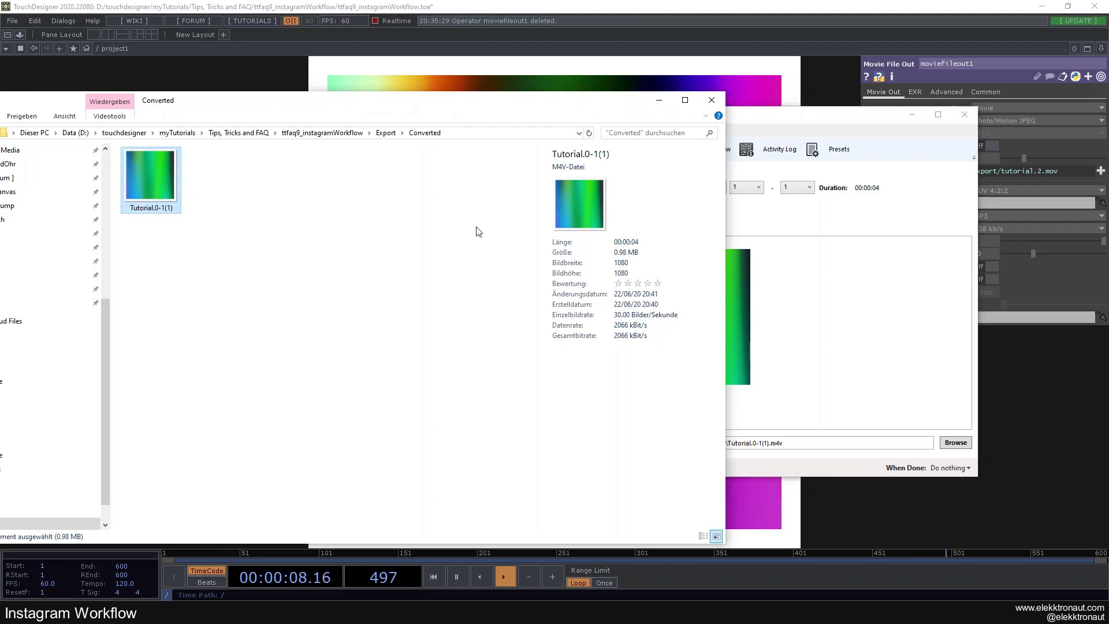
key(alt+Up)
click(220, 190)
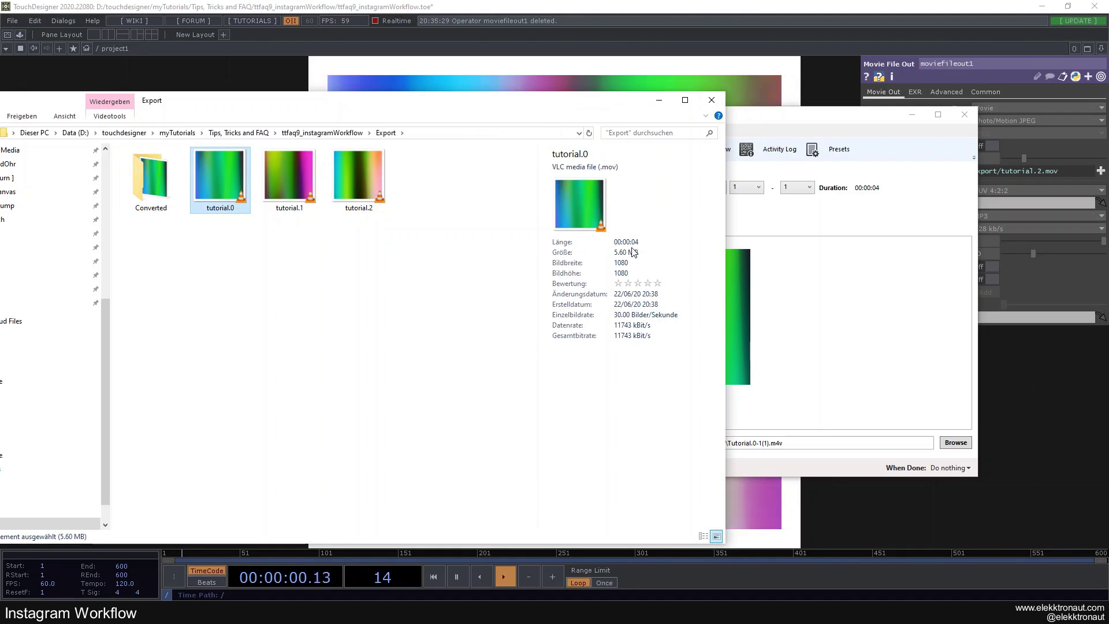
double_click(151, 180)
click(175, 202)
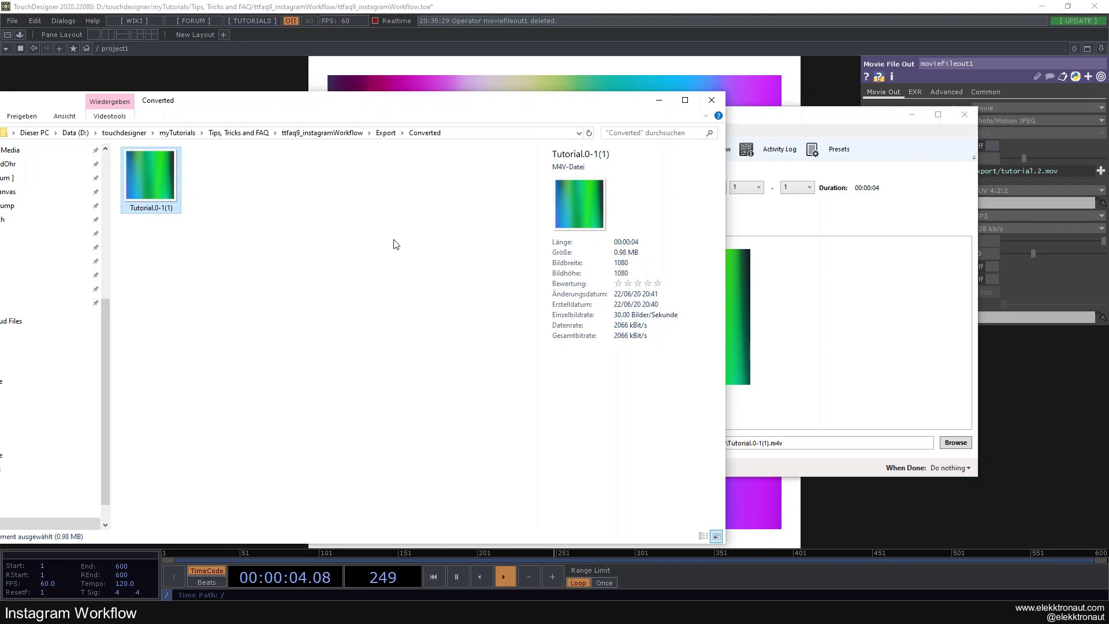
key(alt+Left)
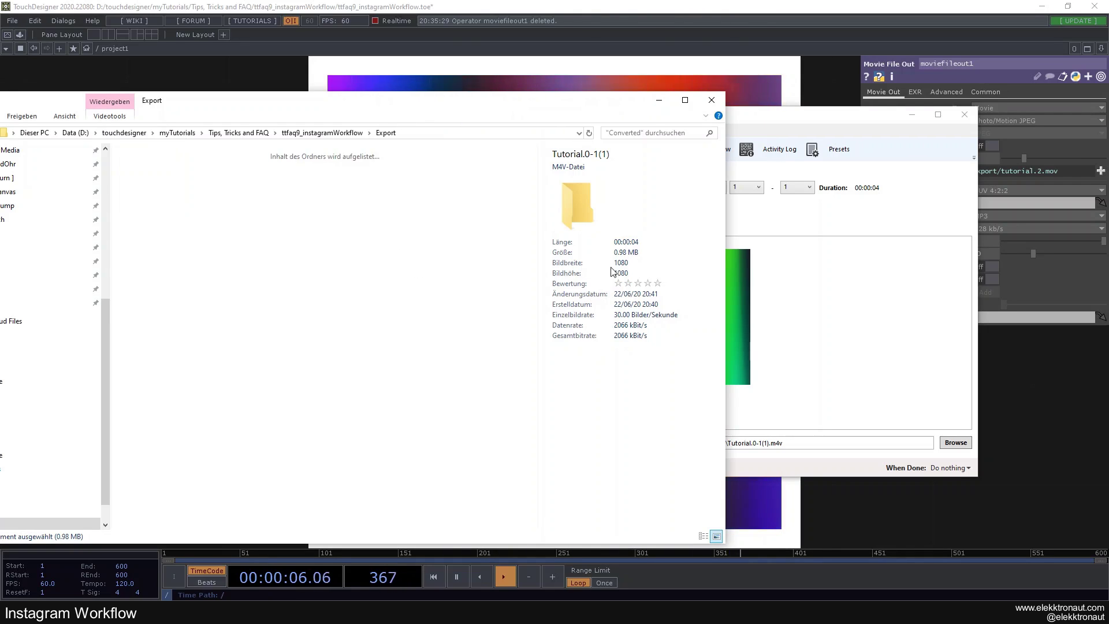
key(alt+Tab)
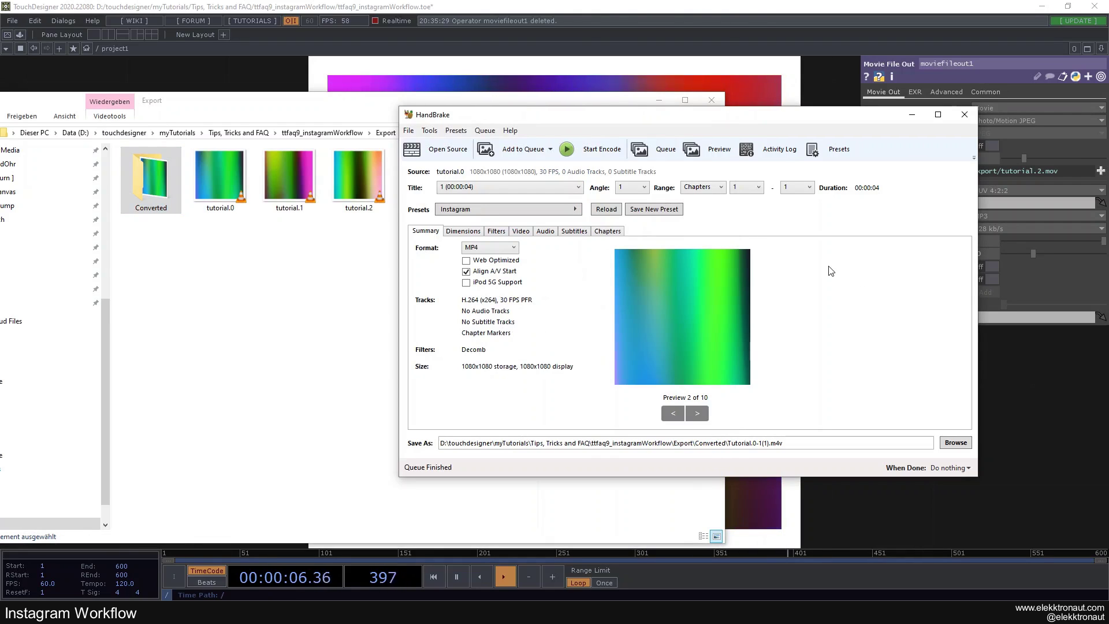
Load tutorial.1 and encode it into Converted as Tutorial.1-2.m4v.
click(541, 187)
click(509, 203)
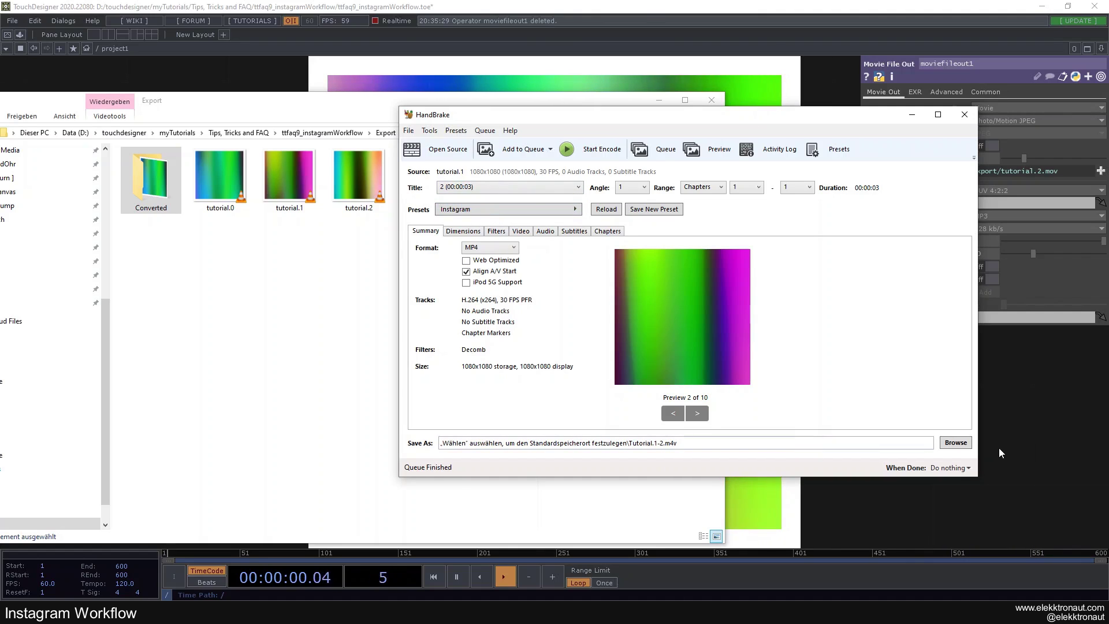
click(966, 445)
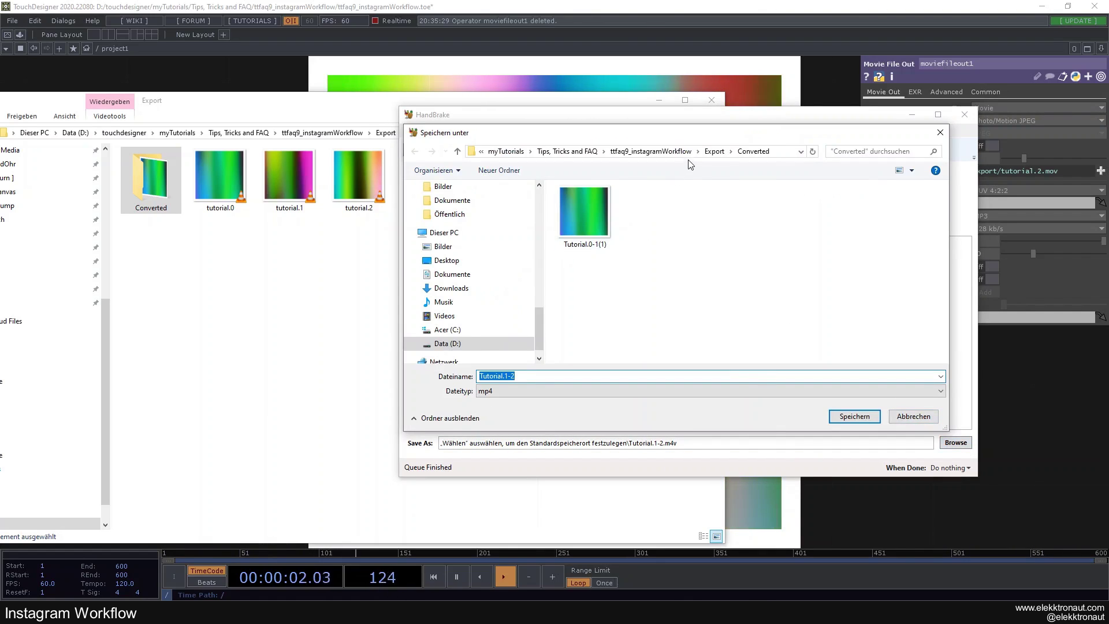
click(854, 417)
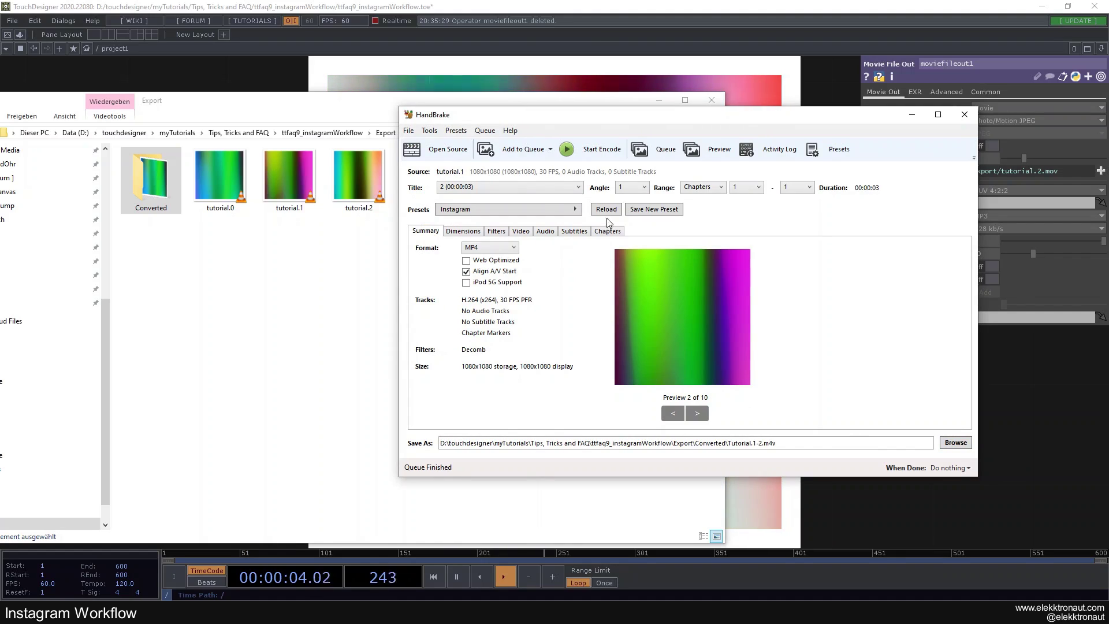
click(590, 149)
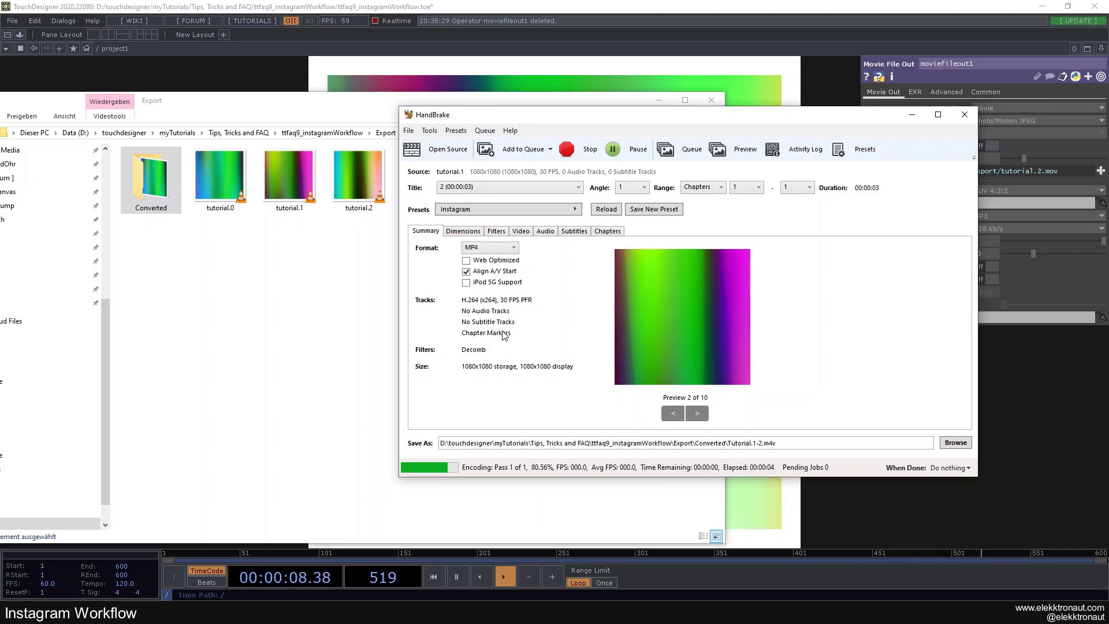
Load title 3 (tutorial.2) and encode it into Converted as Tutorial.2-3.m4v.
click(507, 187)
click(489, 226)
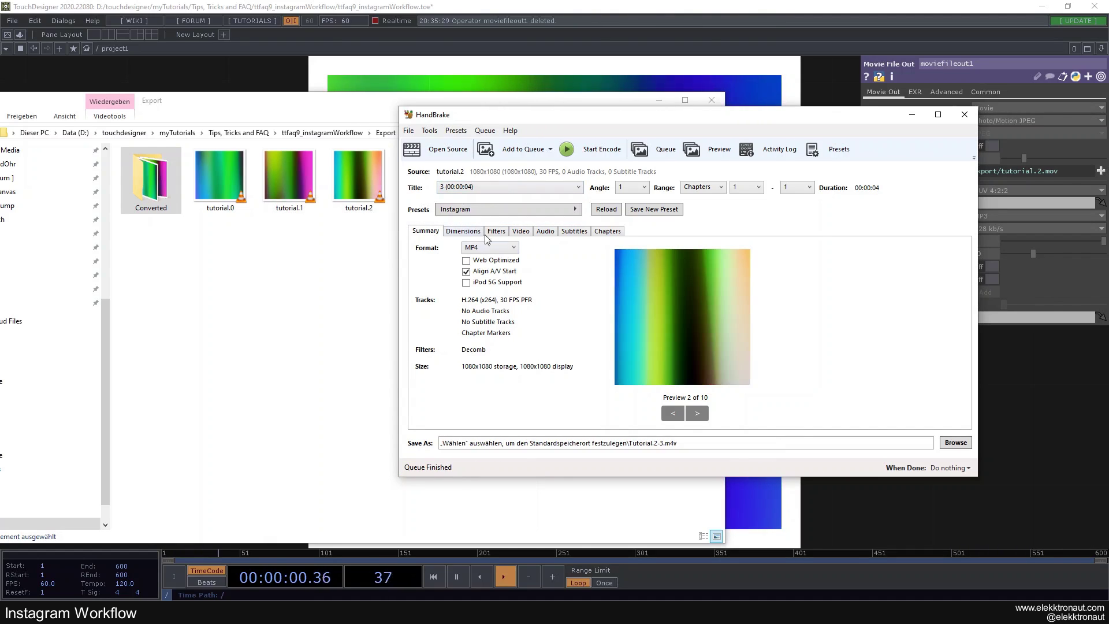
click(957, 443)
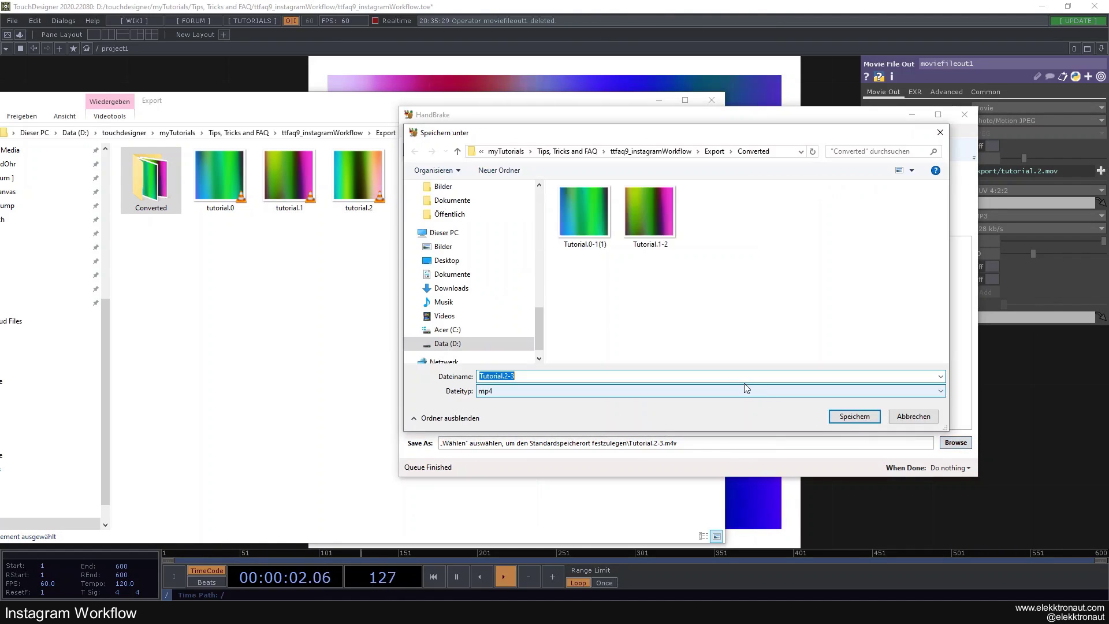
click(856, 418)
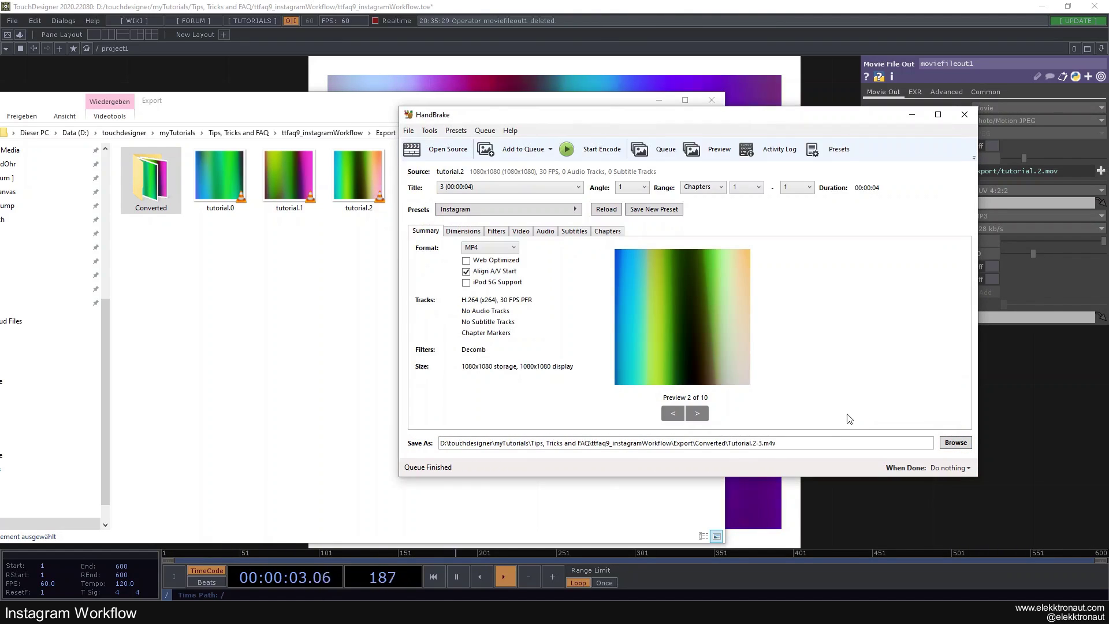
click(590, 149)
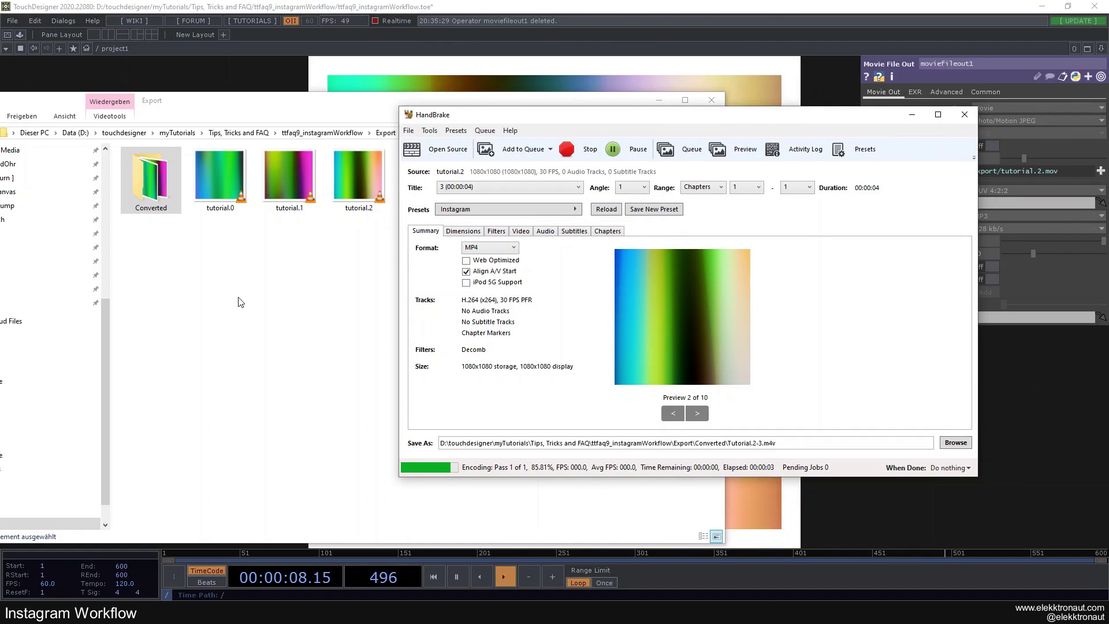
Open Converted, play Tutorial.0-1(1) to check it, and rename it to Tutorial.0-1.
double_click(171, 197)
drag(364, 288, 192, 208)
click(259, 256)
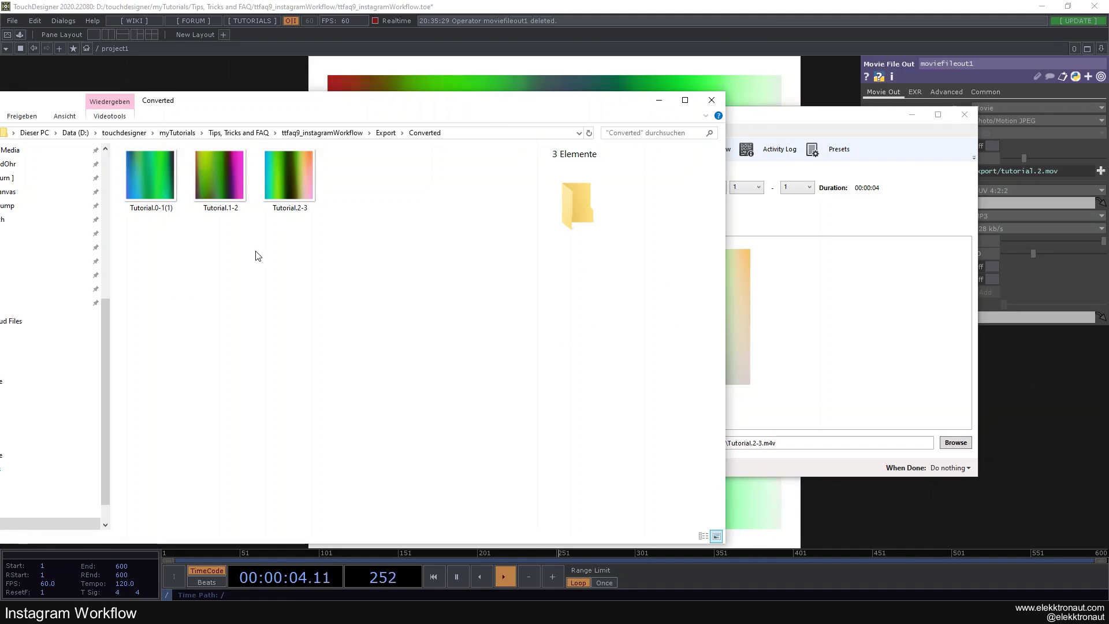
double_click(171, 209)
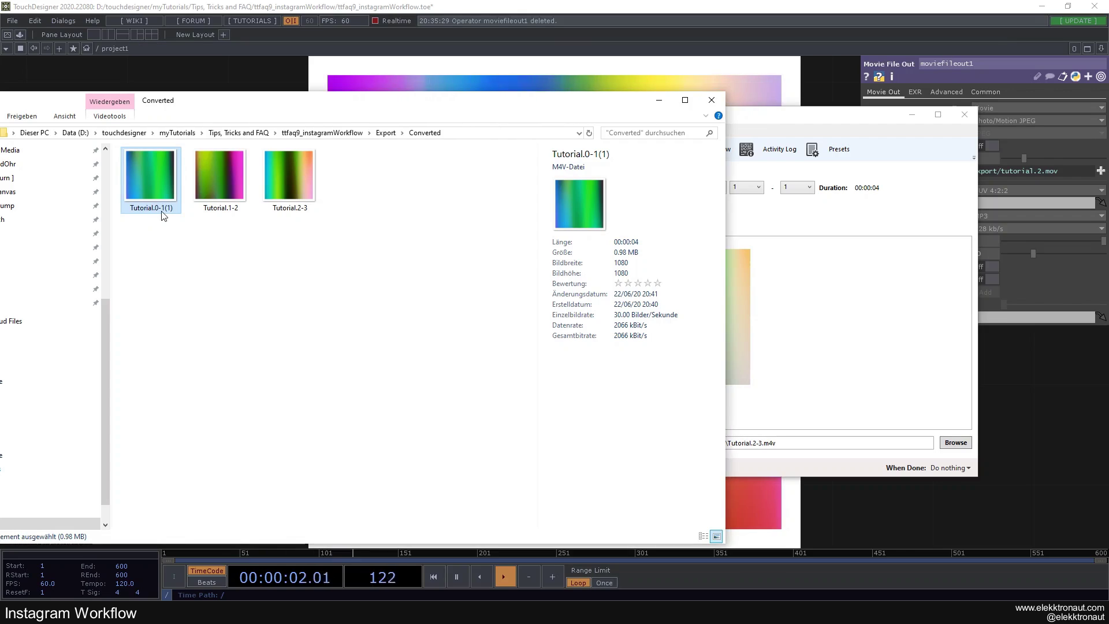
click(174, 208)
key(BackSpace)
key(BackSpace)
key(BackSpace)
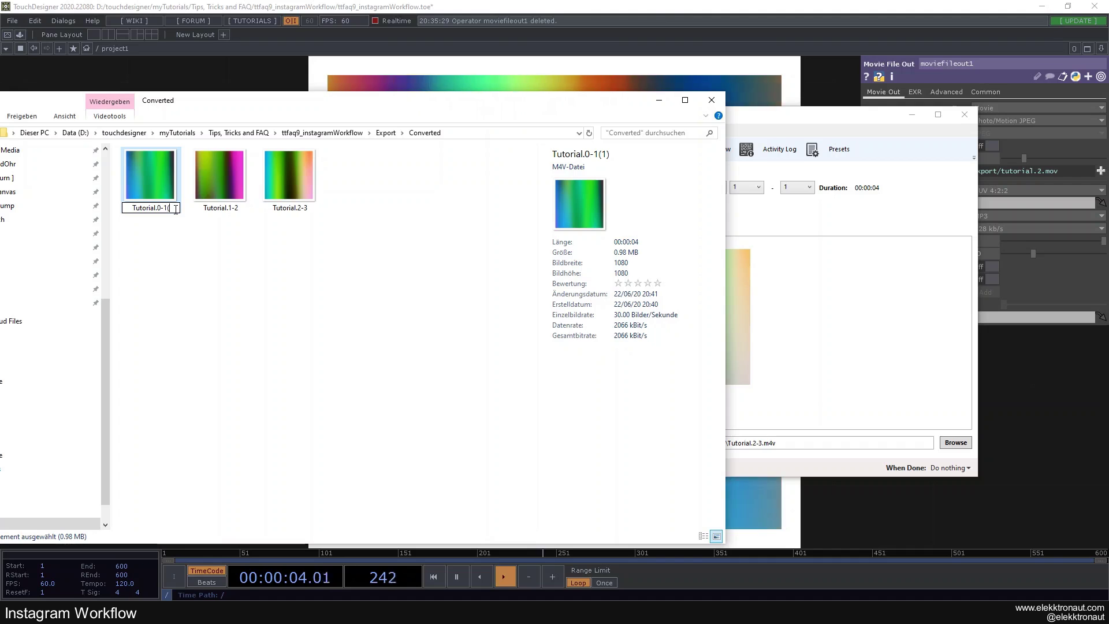
key(Return)
Reposition File Explorer, select the three converted clips, and check that Tutorial.2-3 is a 1.04 MB M4V.
click(807, 448)
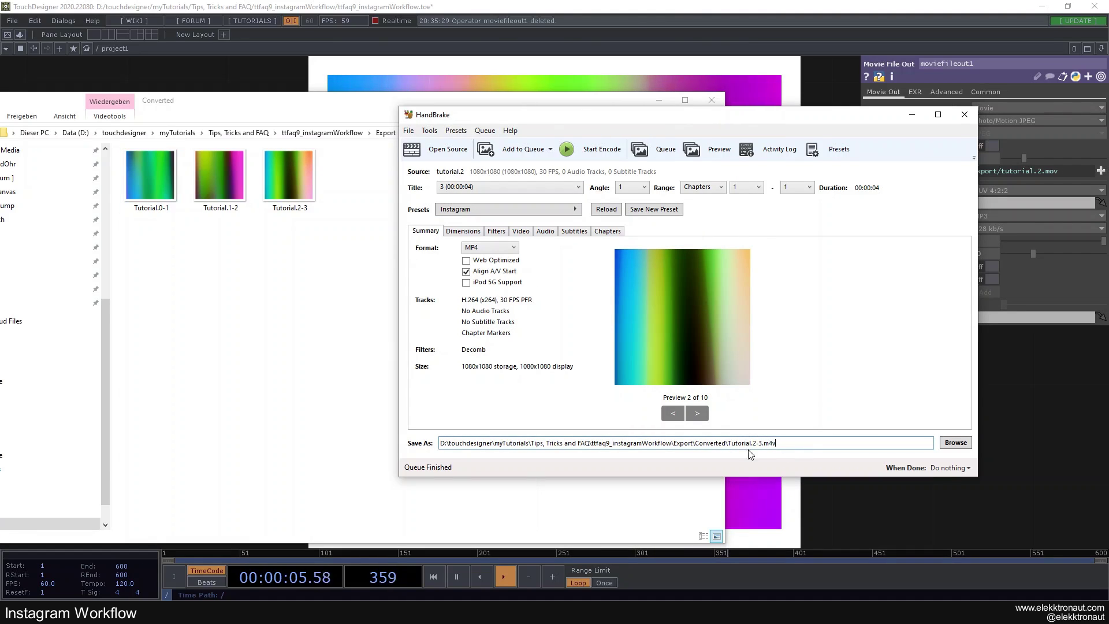
click(261, 292)
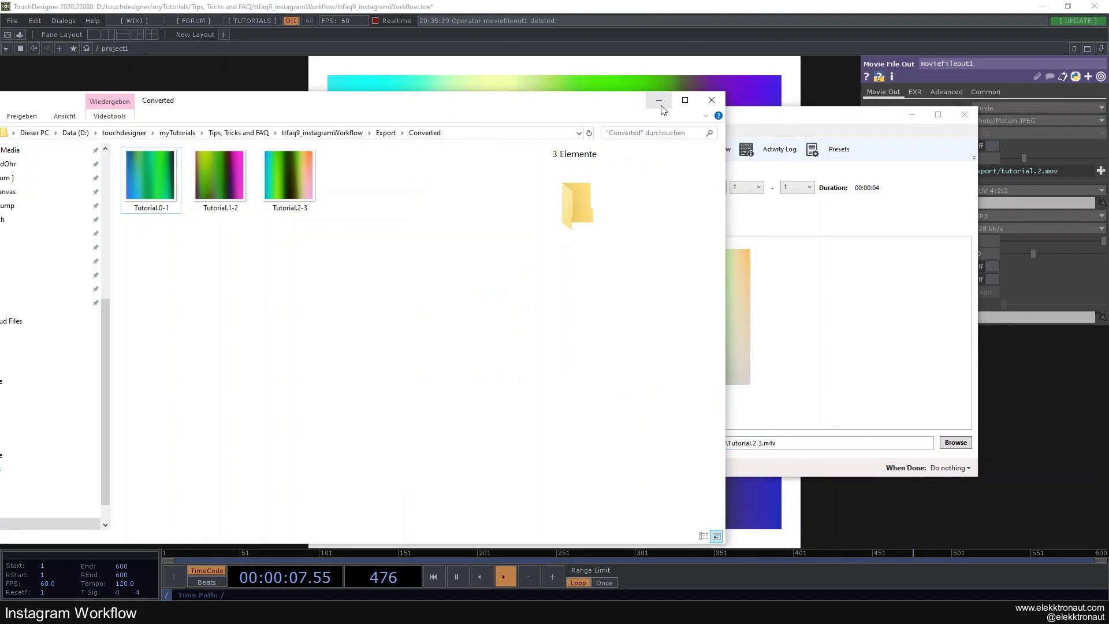
click(725, 102)
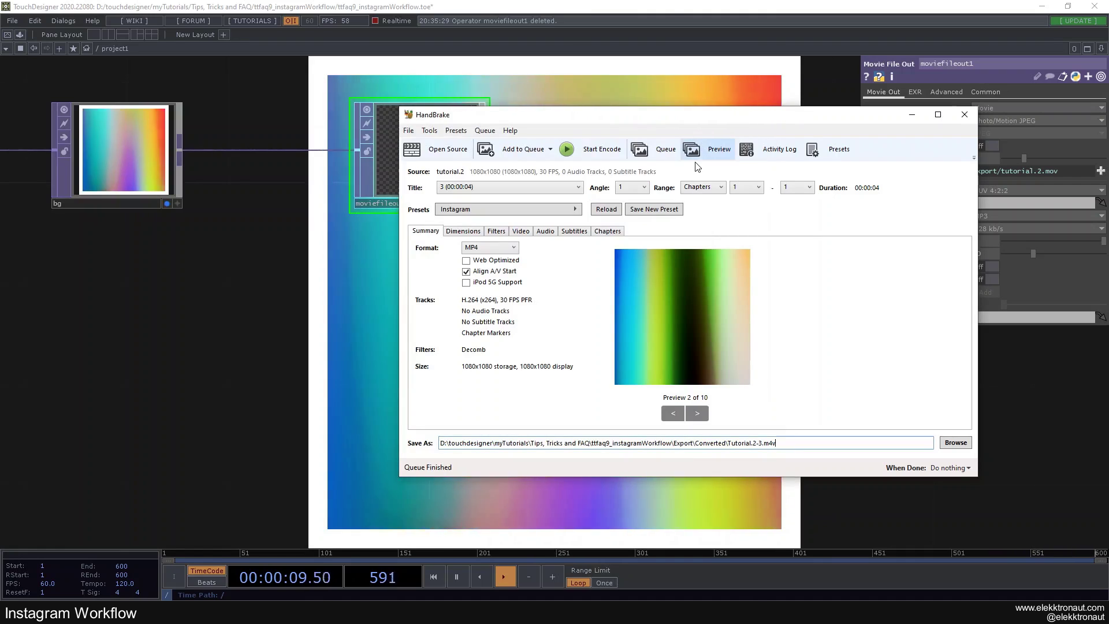
key(alt+Tab)
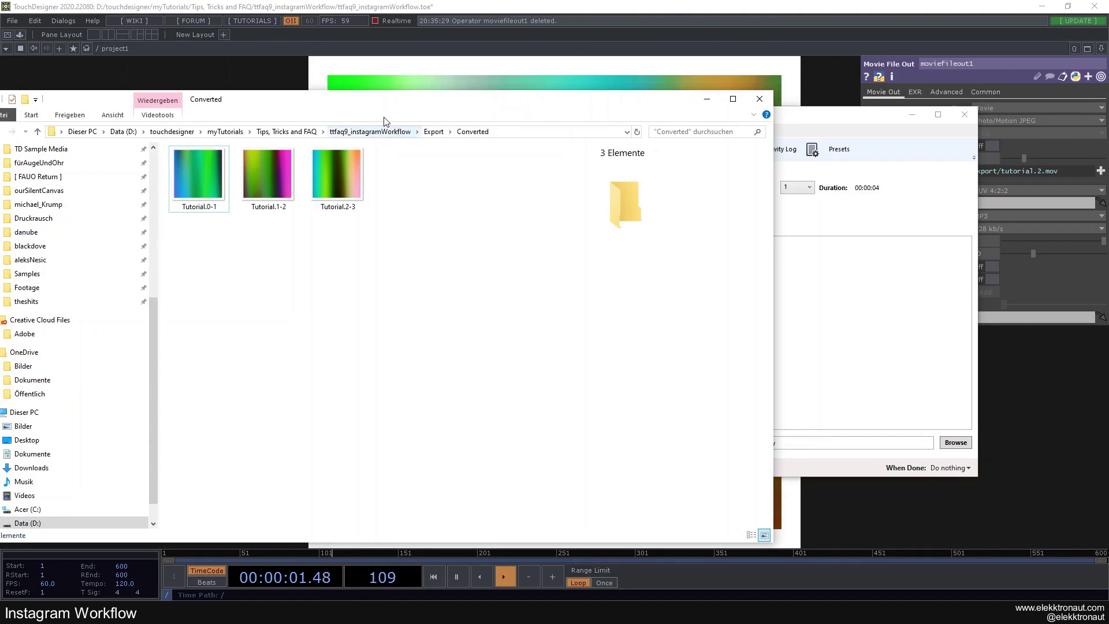
drag(386, 121, 618, 104)
drag(710, 226, 435, 147)
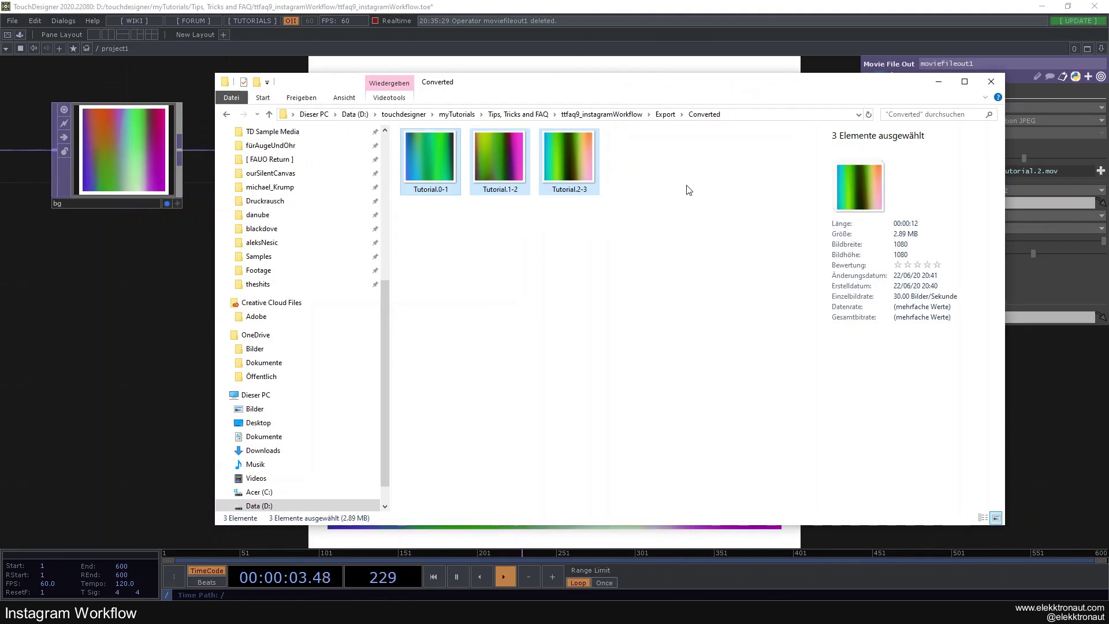
click(583, 172)
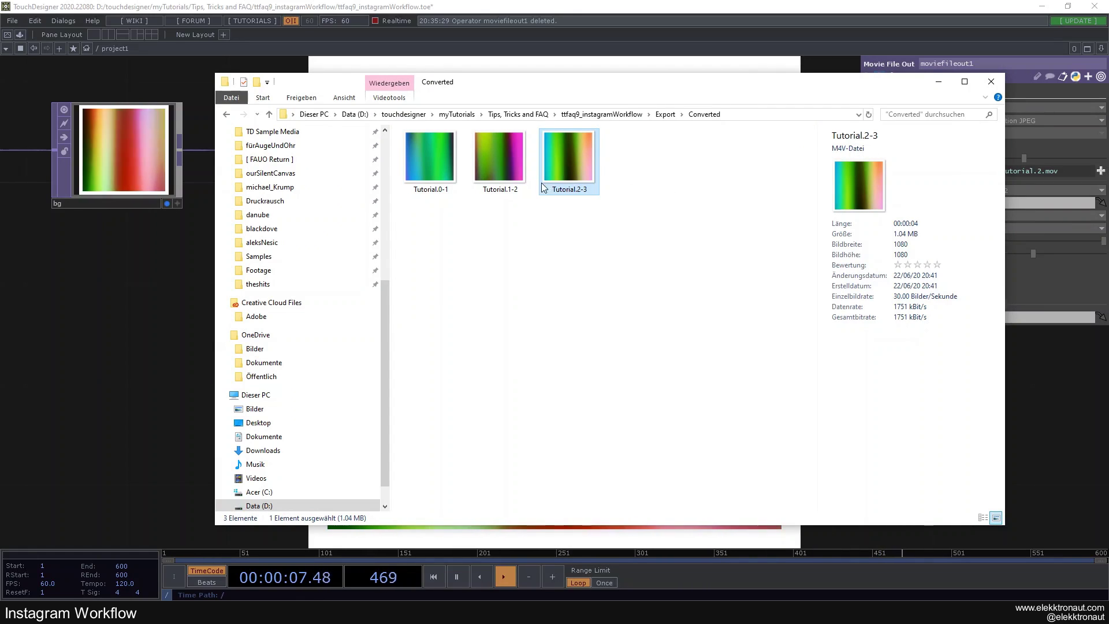
Review the Instagram preset's Dimensions, Filters and Video settings, keeping the frame rate at 30 fps.
click(939, 81)
drag(928, 88, 785, 118)
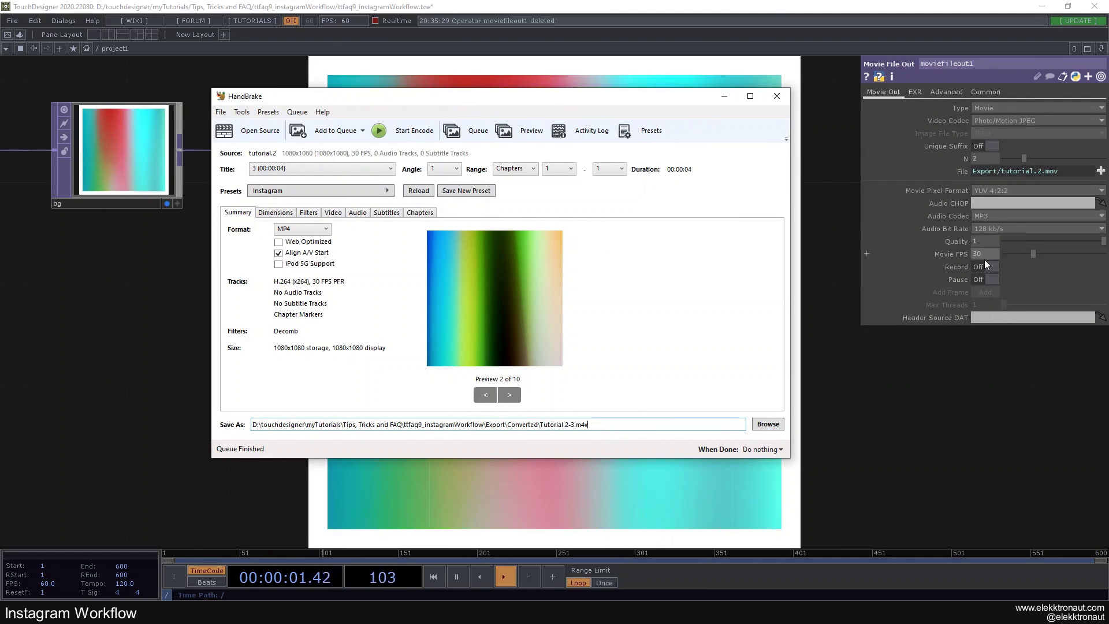
click(290, 215)
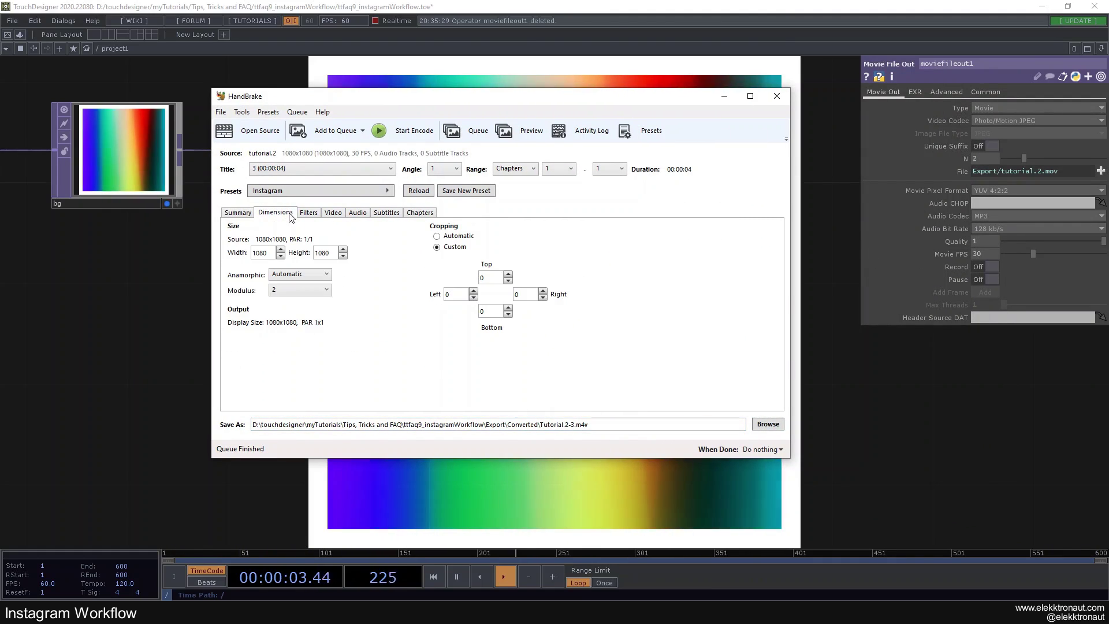
click(309, 213)
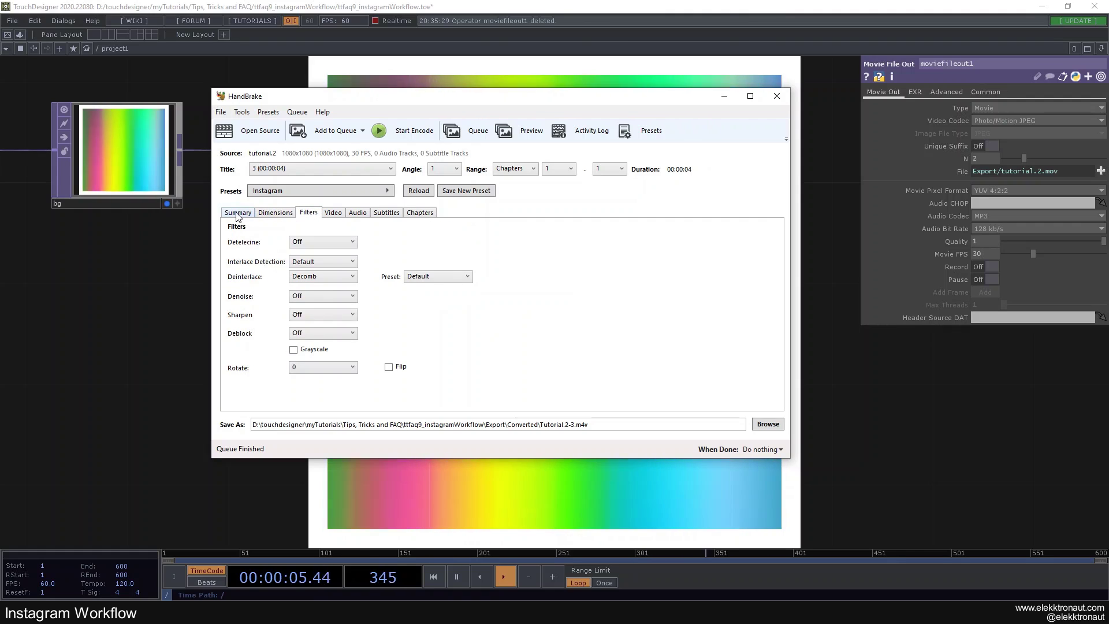
click(238, 213)
click(332, 212)
click(325, 264)
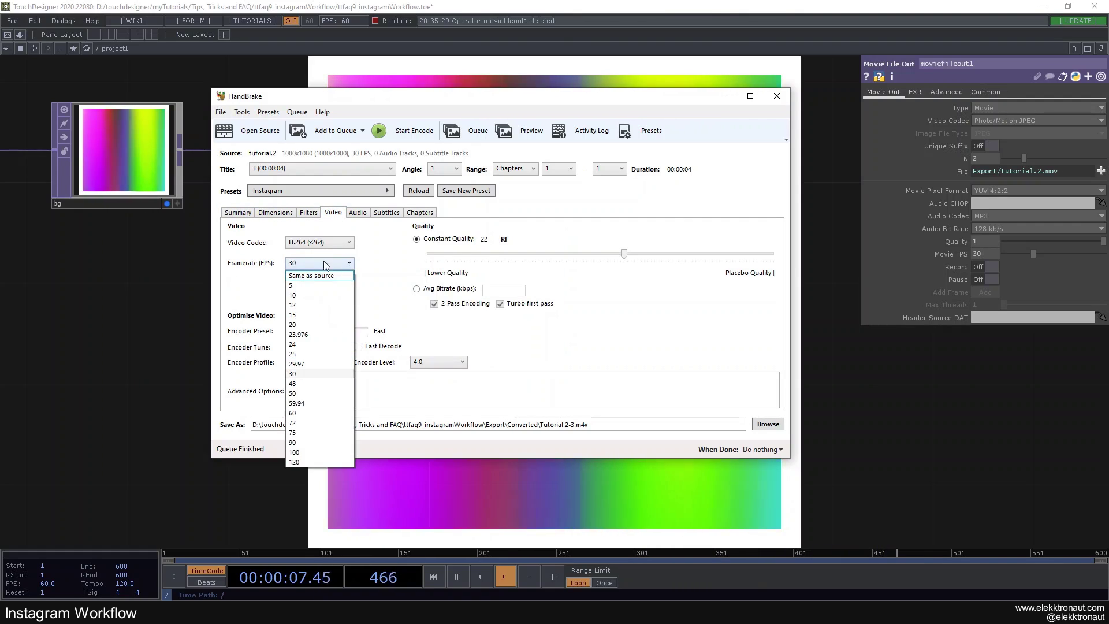
click(326, 265)
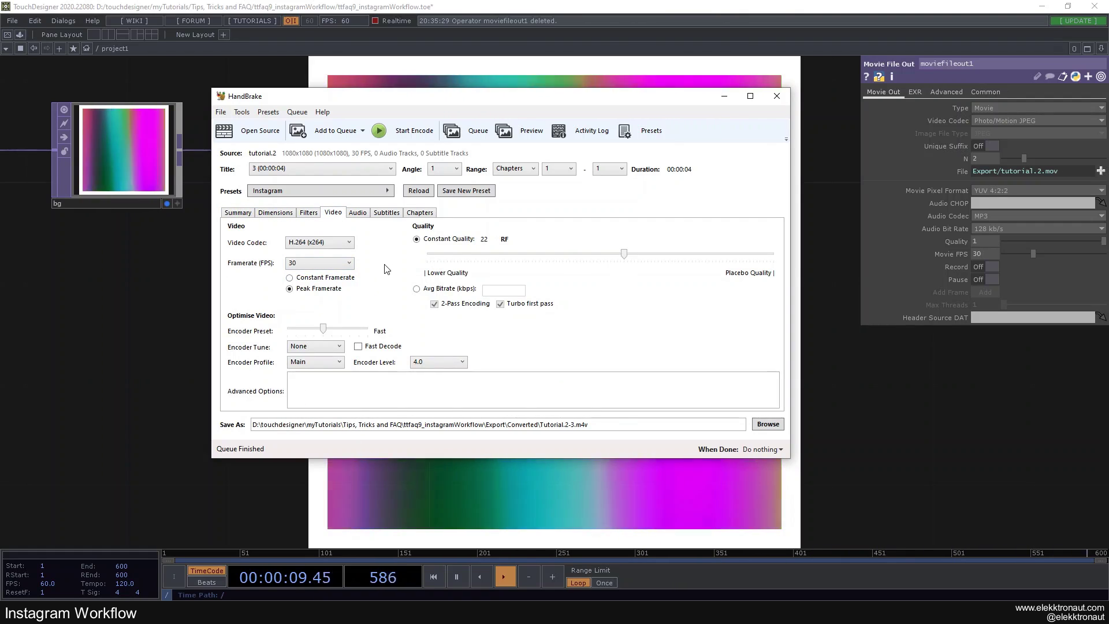
click(248, 214)
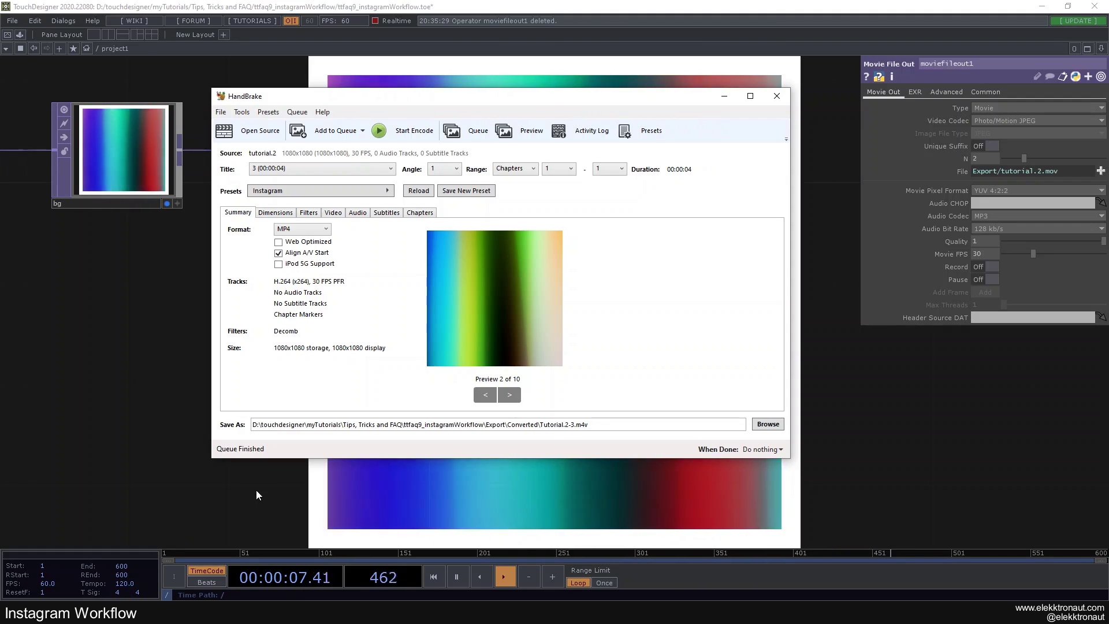
click(93, 613)
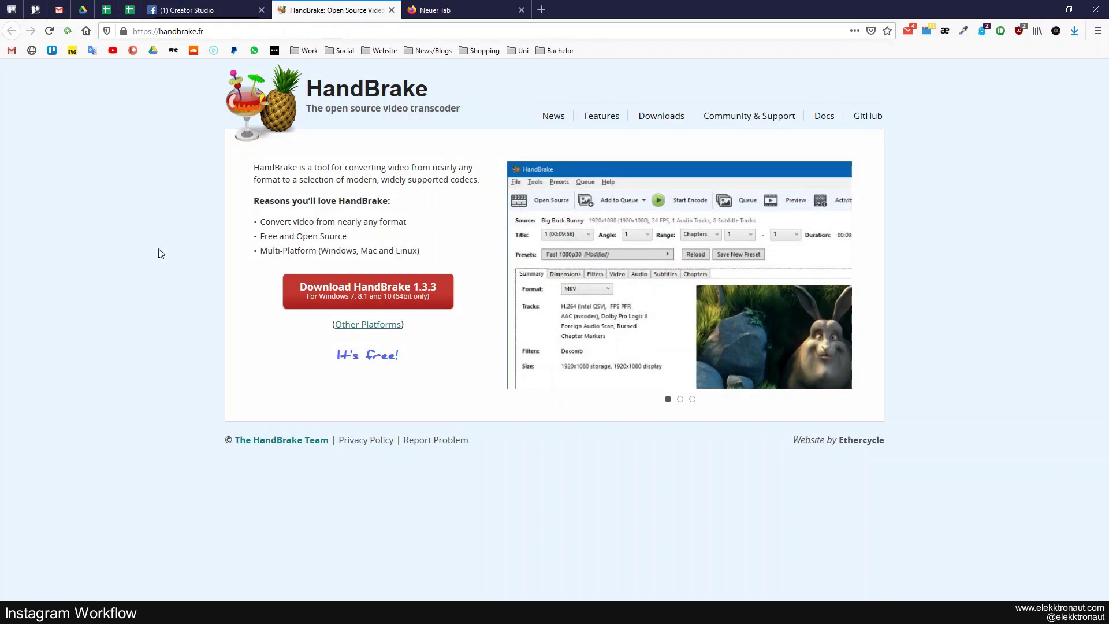
Show the Google Drive Export folder with Explorer's Converted folder open over it.
click(83, 12)
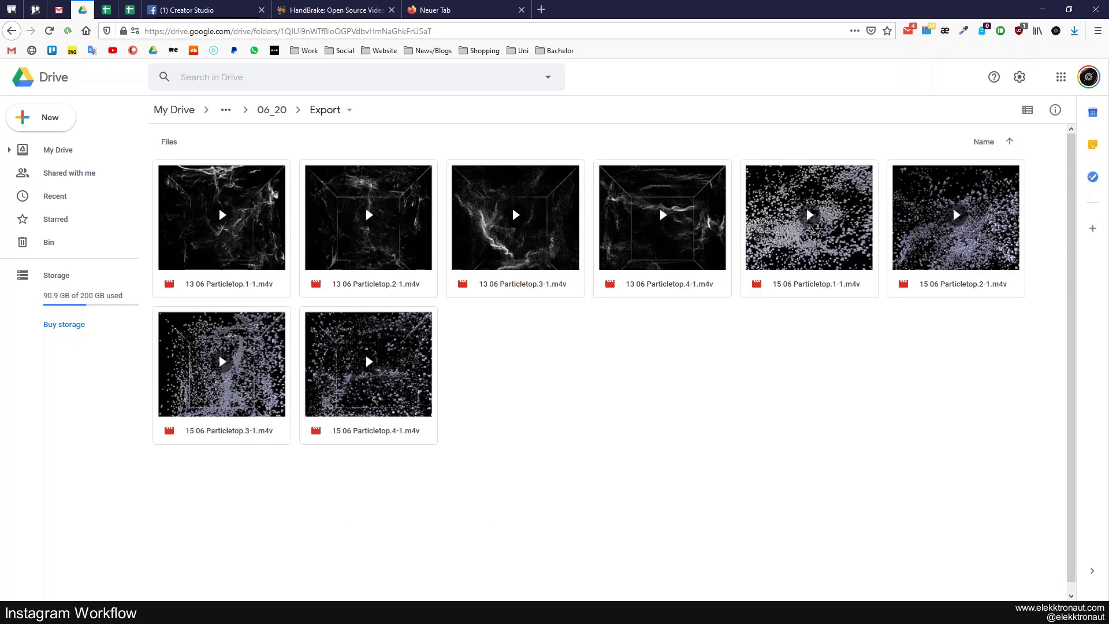
key(alt+Tab)
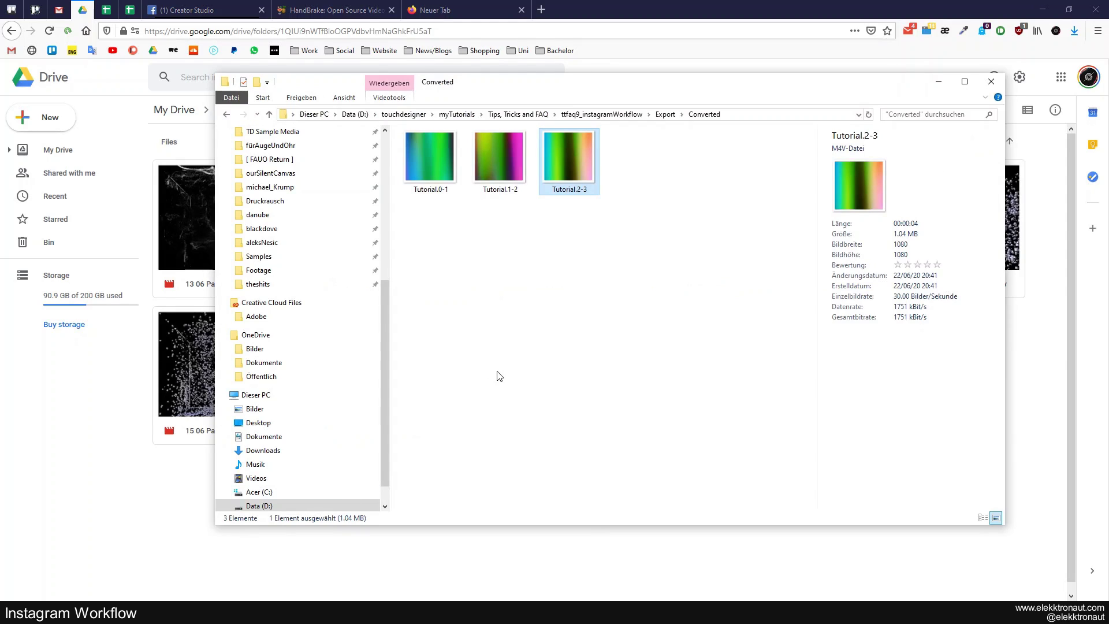
key(alt+Up)
drag(537, 87, 422, 340)
double_click(420, 393)
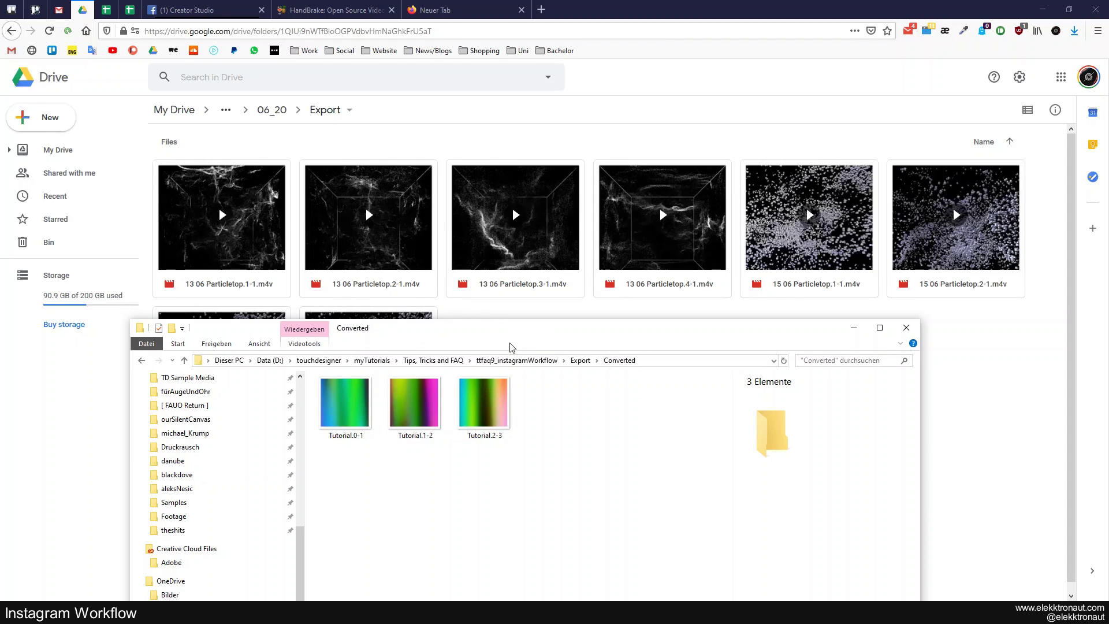
Select the three Tutorial clips and drag them toward the Drive folder.
drag(511, 345, 495, 436)
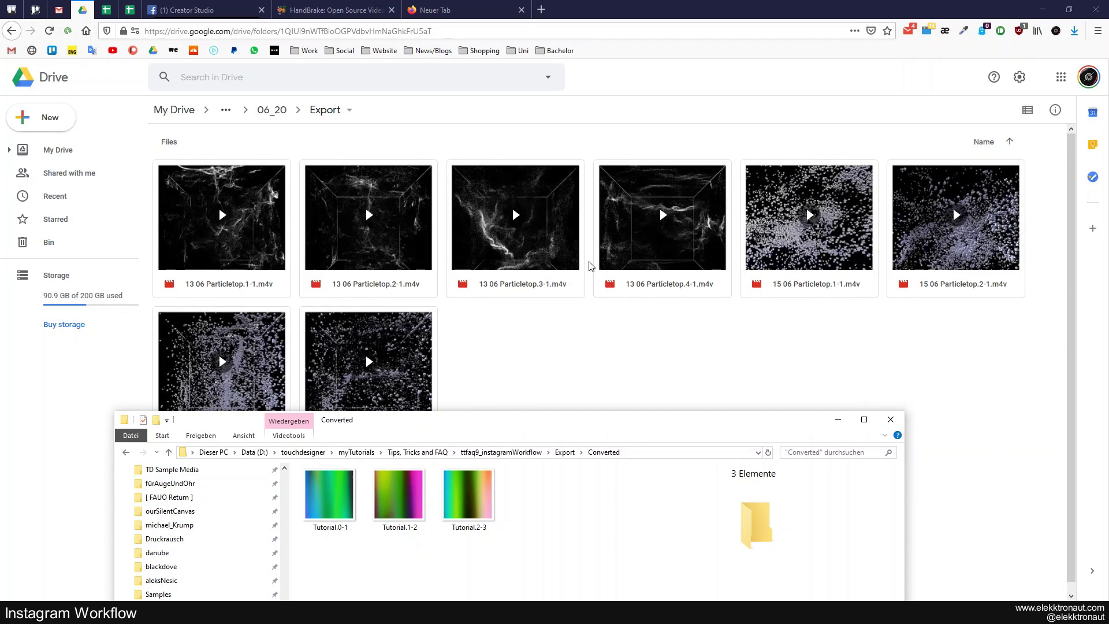
drag(598, 425, 764, 395)
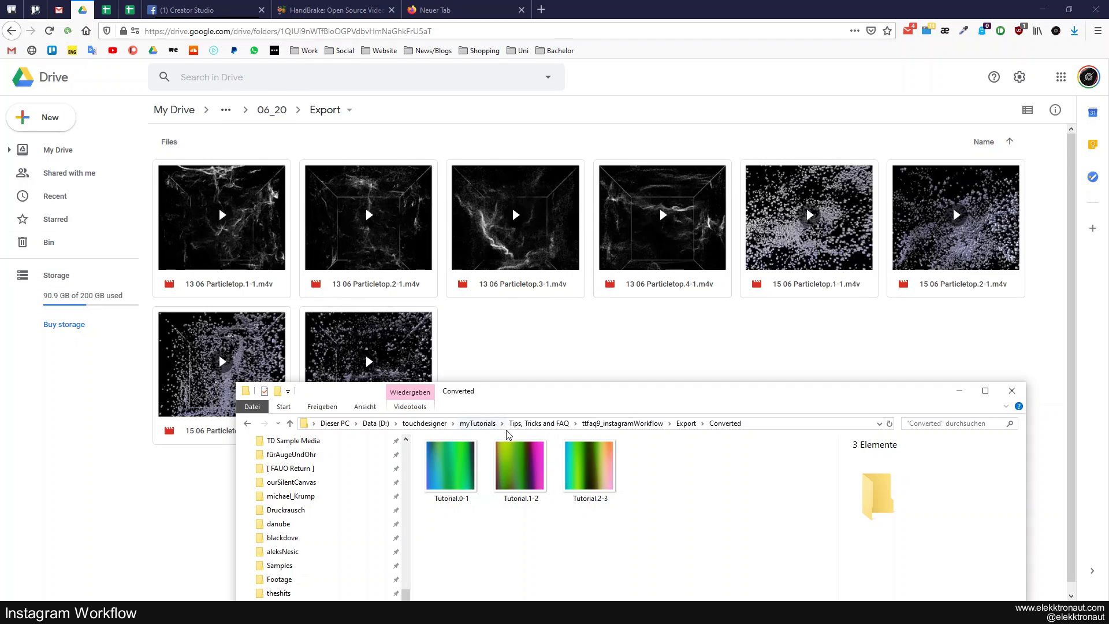
drag(636, 539, 421, 439)
drag(450, 485, 490, 512)
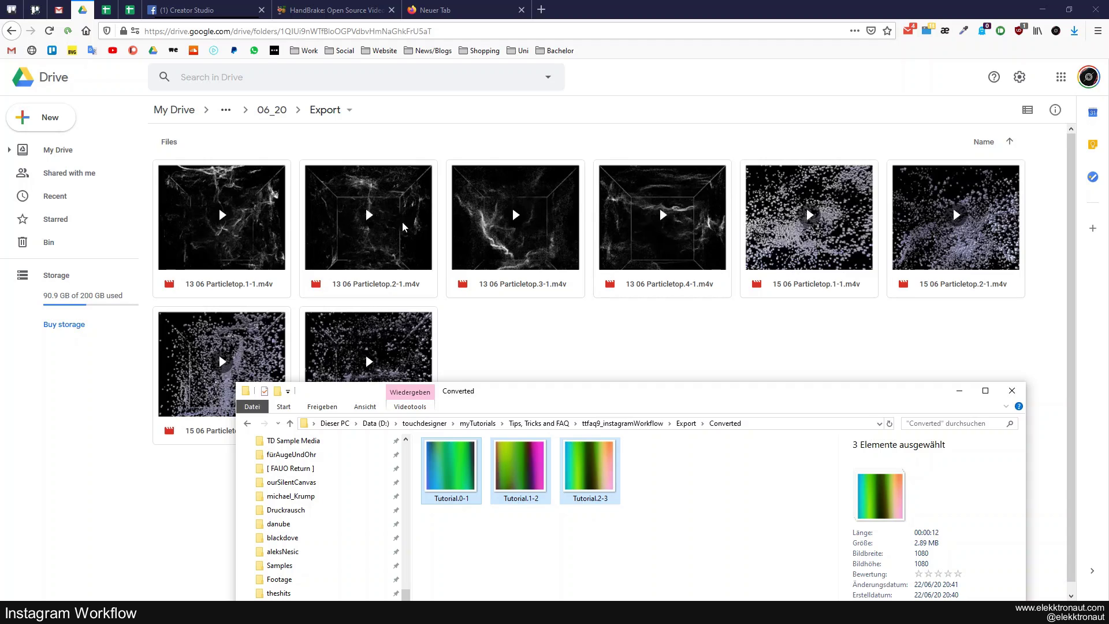
click(196, 10)
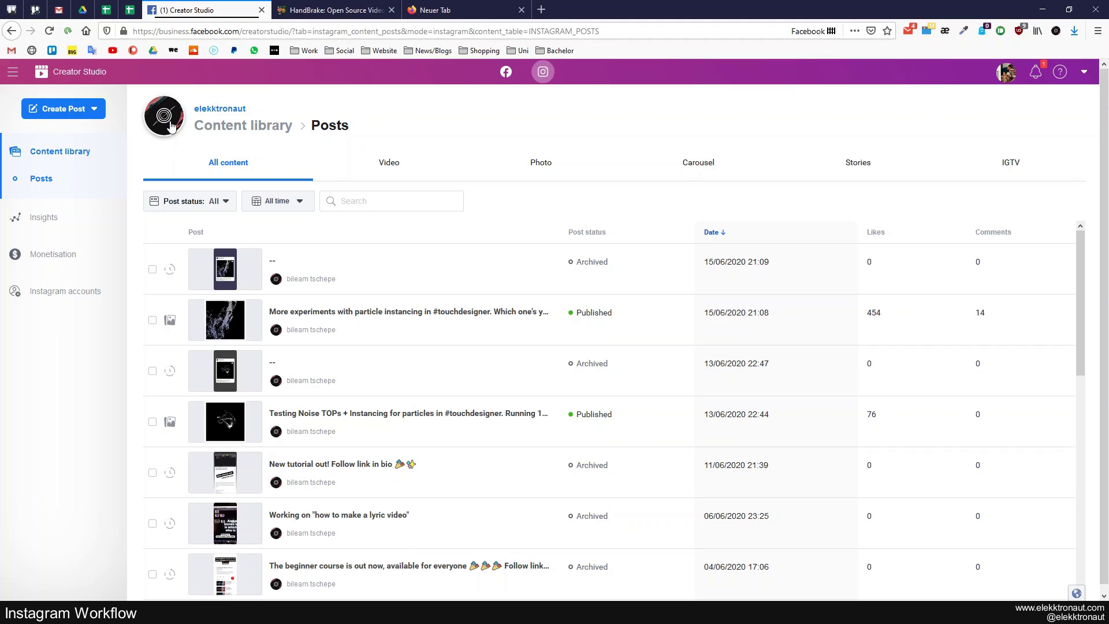
Create a new Instagram feed post and choose From file upload under + Add content.
click(81, 109)
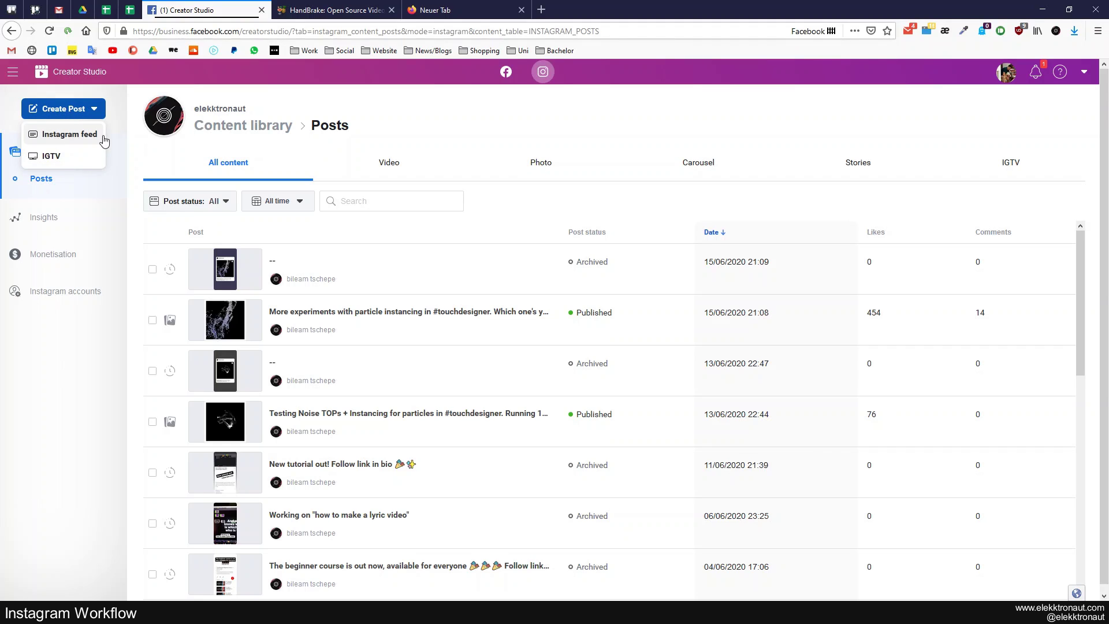
click(230, 170)
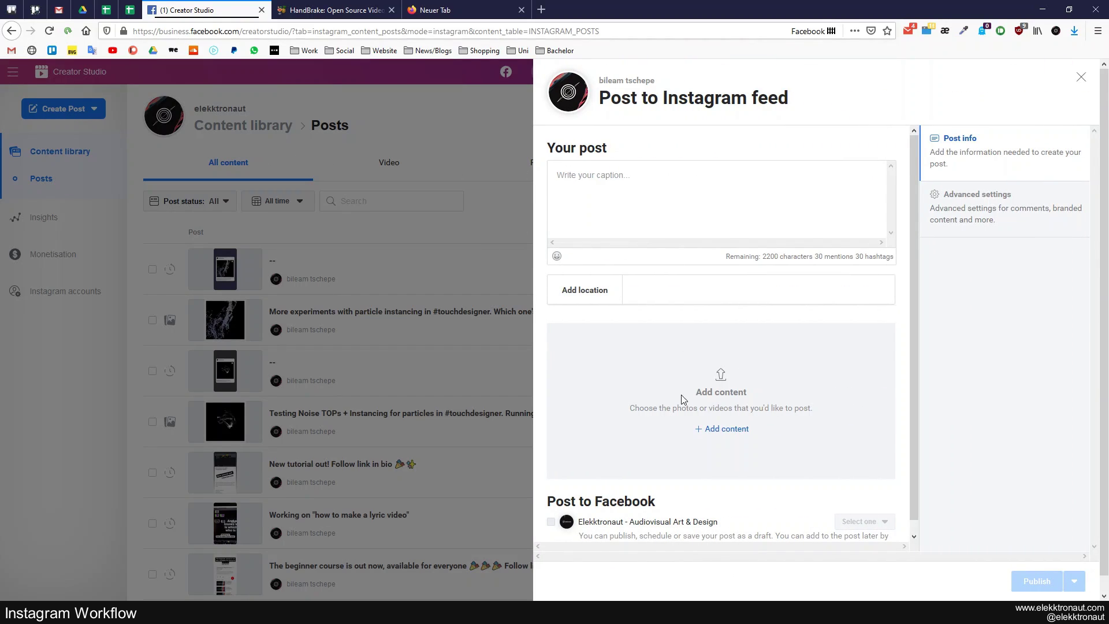
click(725, 429)
click(773, 392)
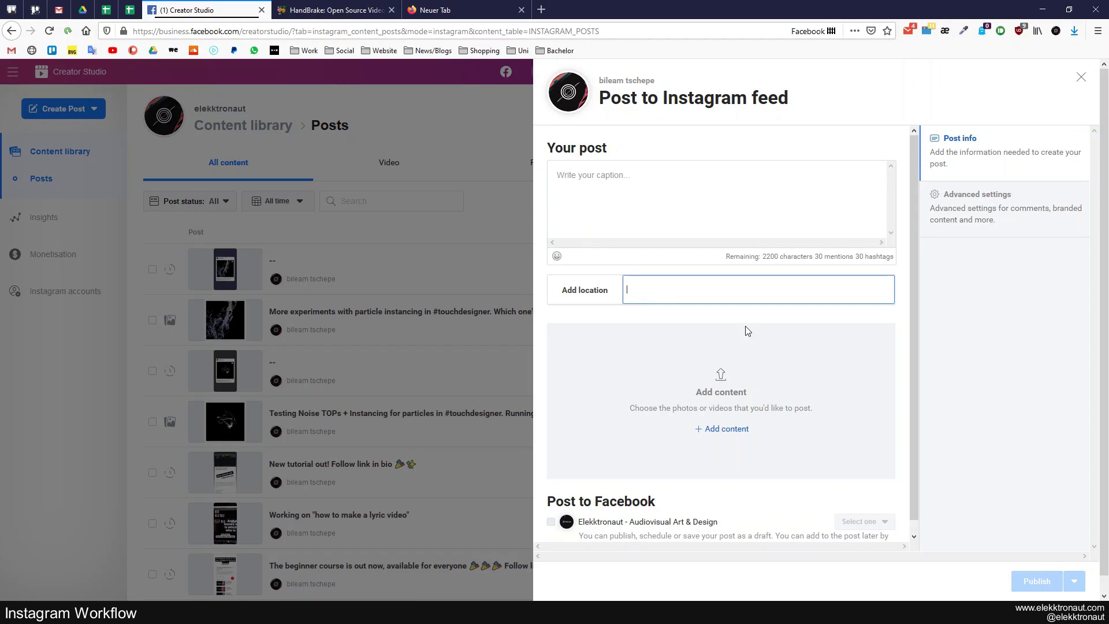
click(1000, 221)
click(992, 161)
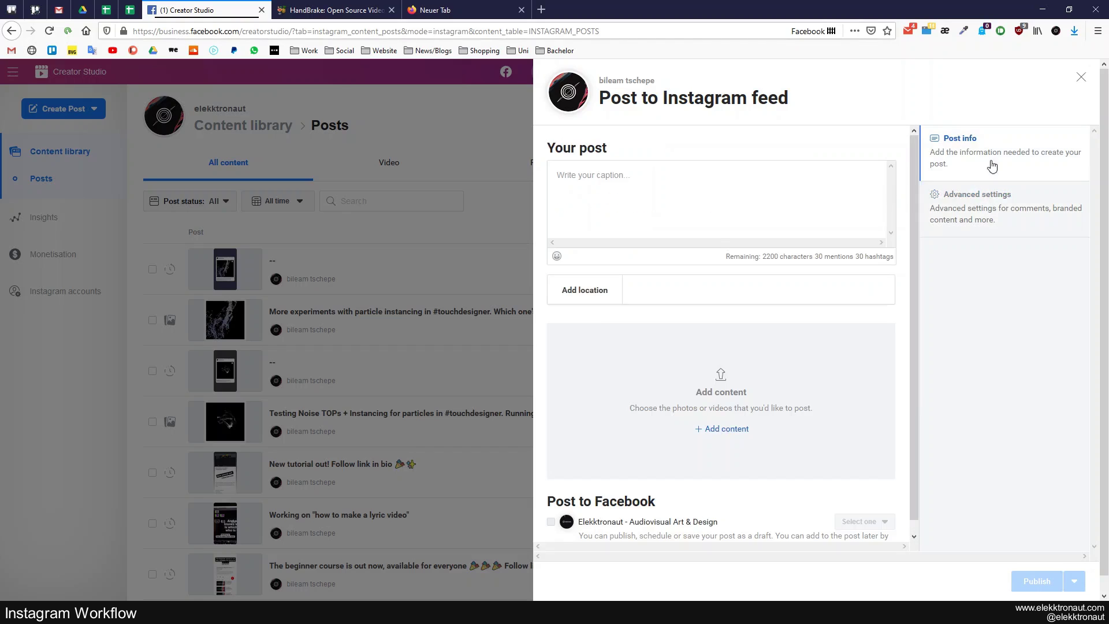
click(742, 433)
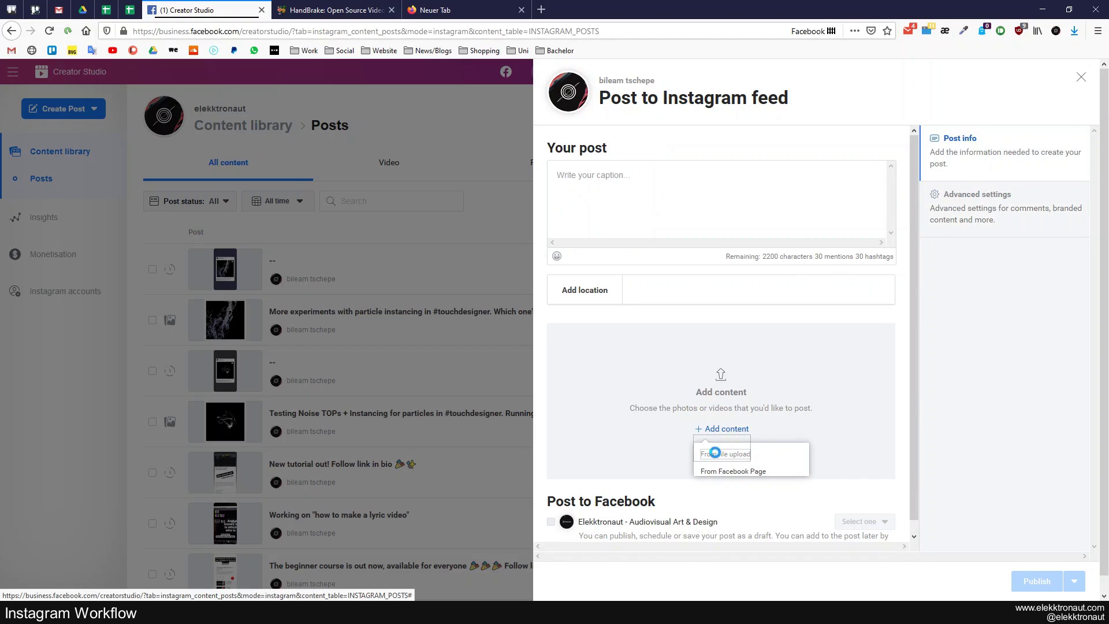
click(720, 454)
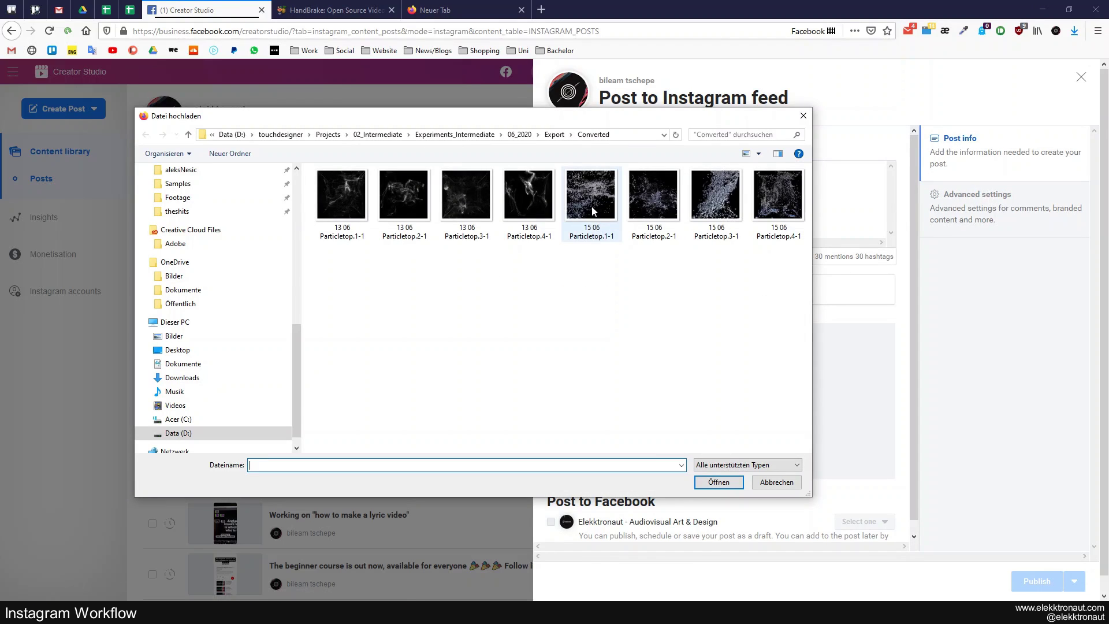
Attach 15 06 Particletop.1-1 to the post and schedule it for 23/6/2020 at 02:31.
double_click(595, 214)
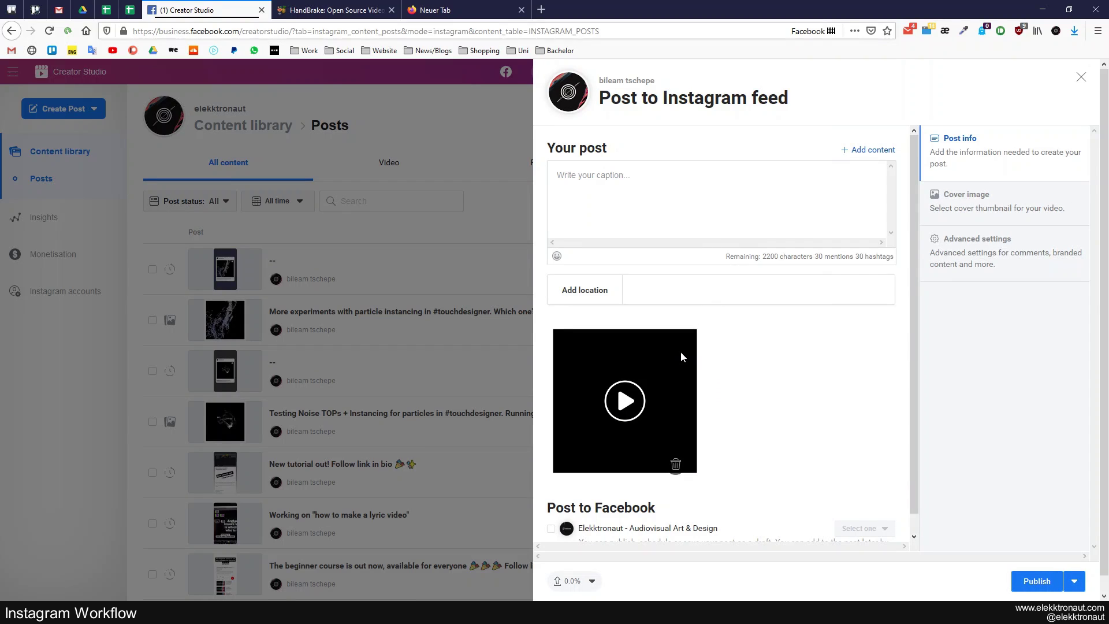
click(681, 357)
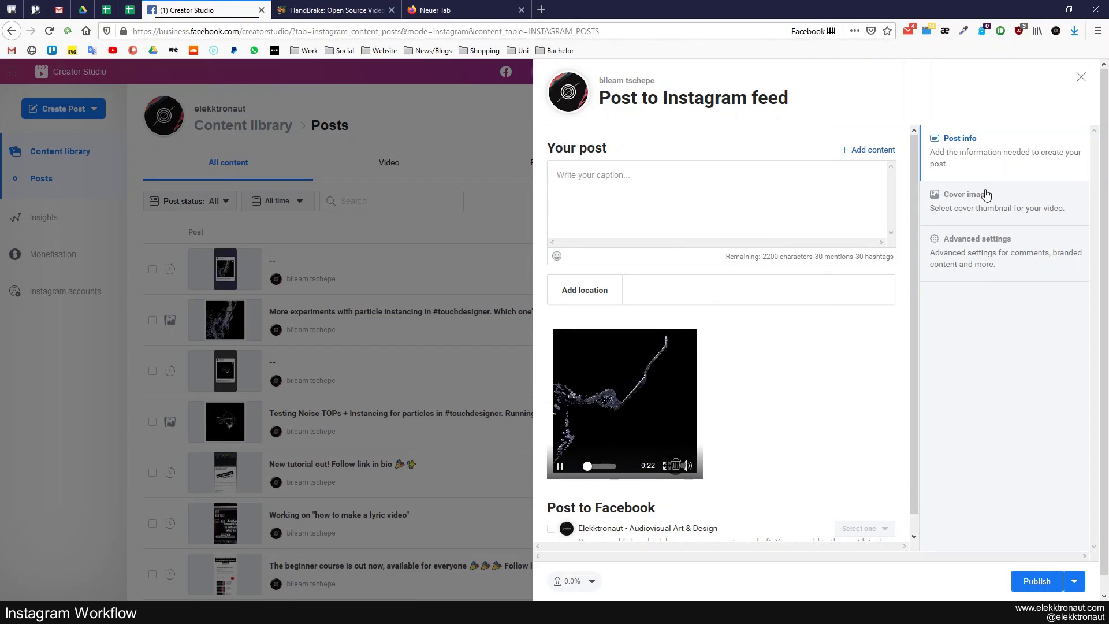
click(986, 195)
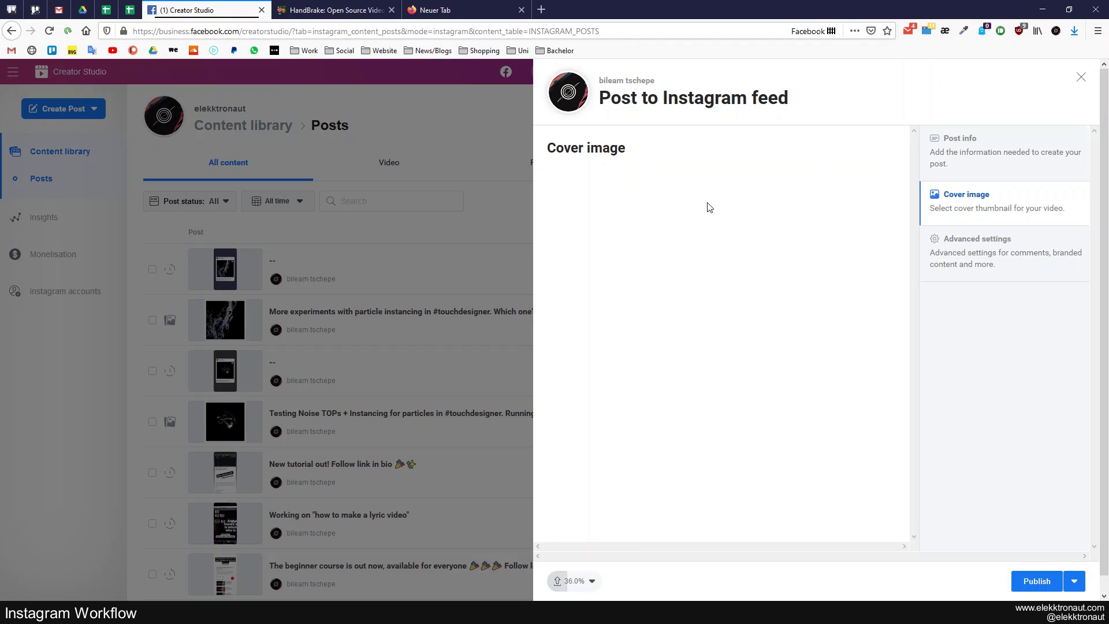
click(998, 154)
click(985, 194)
click(990, 153)
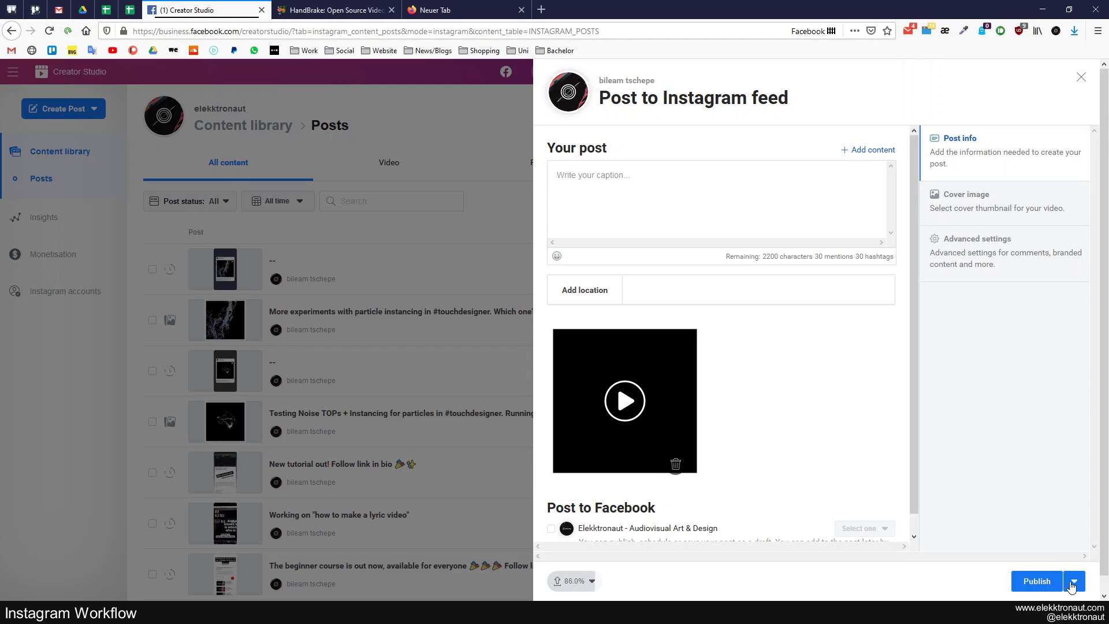
click(1073, 583)
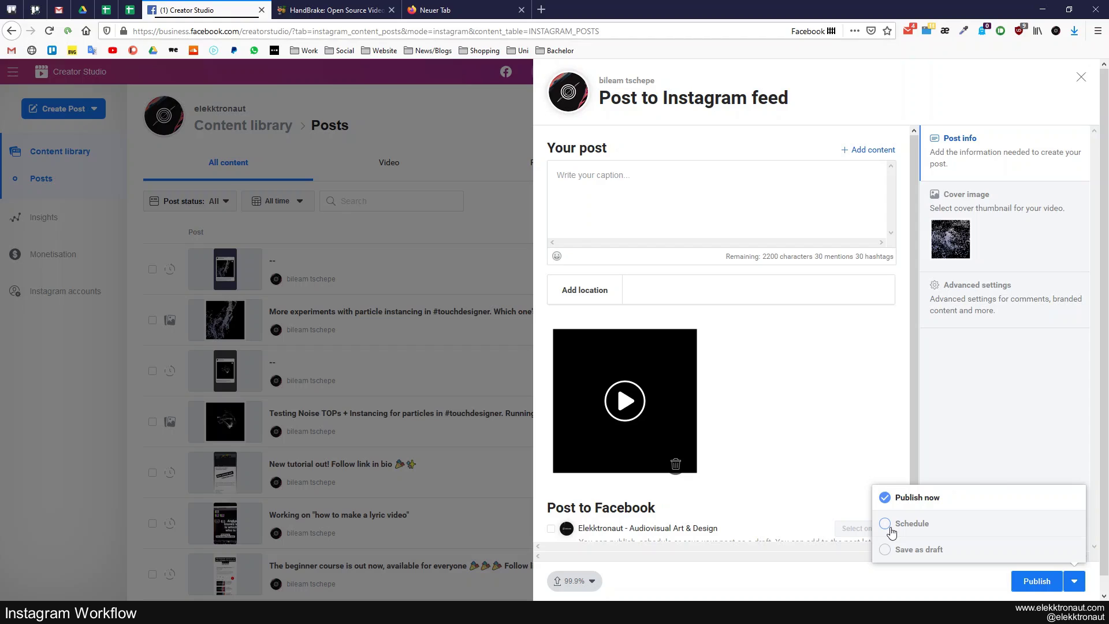
click(891, 528)
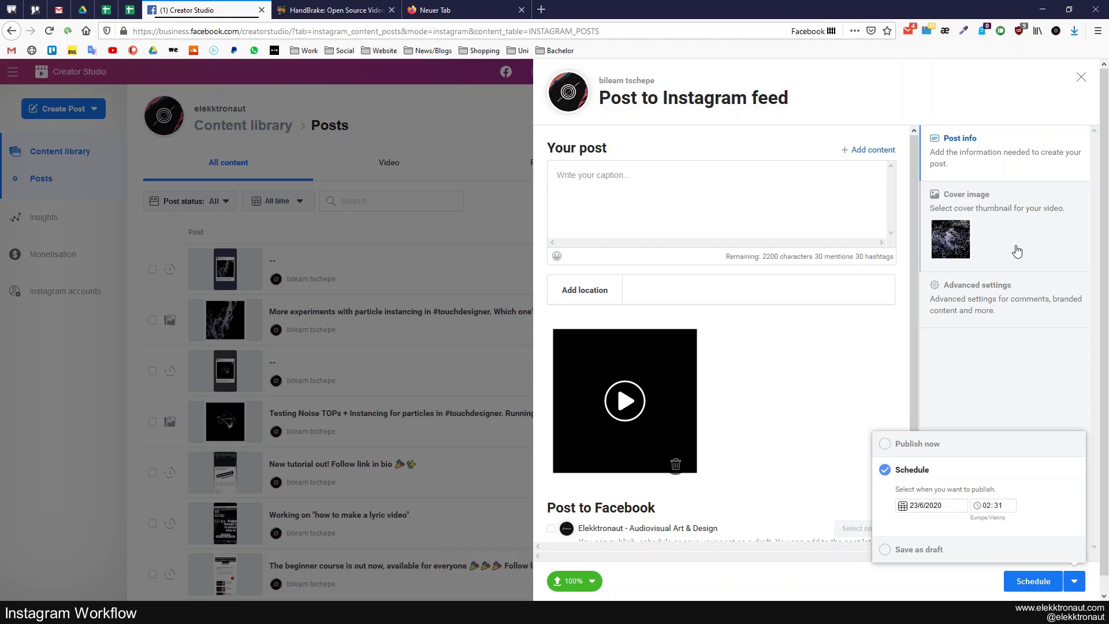
Try the third and fourth frames as cover, browse later frames, then return to Post info.
click(1012, 255)
click(756, 263)
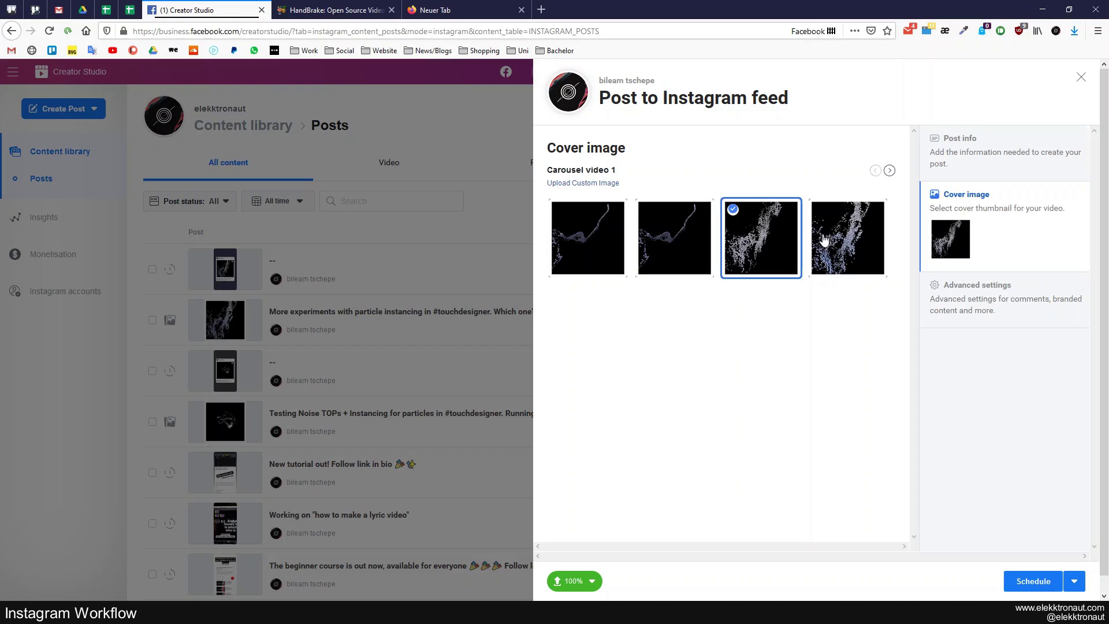
click(826, 242)
click(776, 246)
click(889, 171)
click(890, 171)
click(891, 172)
click(890, 172)
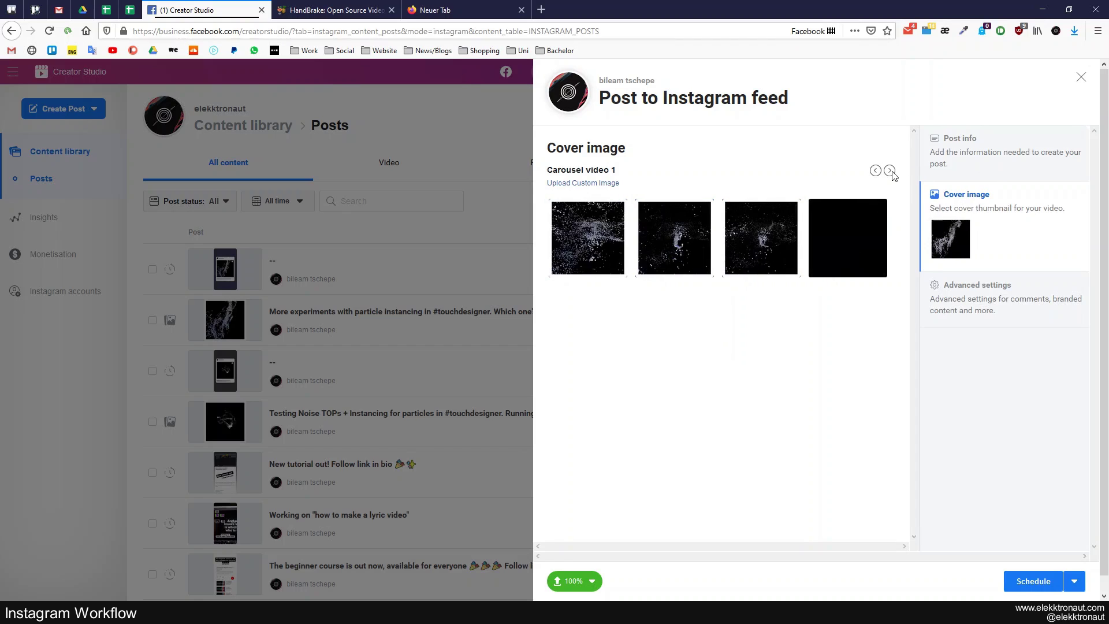
click(891, 172)
click(890, 171)
click(959, 138)
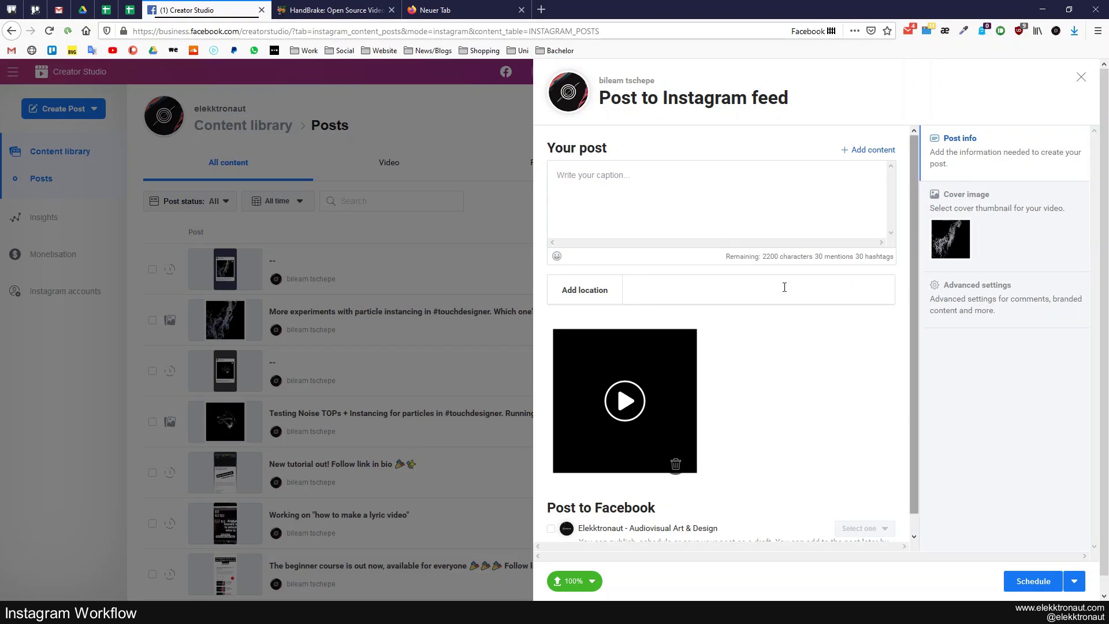
scroll(792, 384, down, 1)
scroll(789, 383, up, 1)
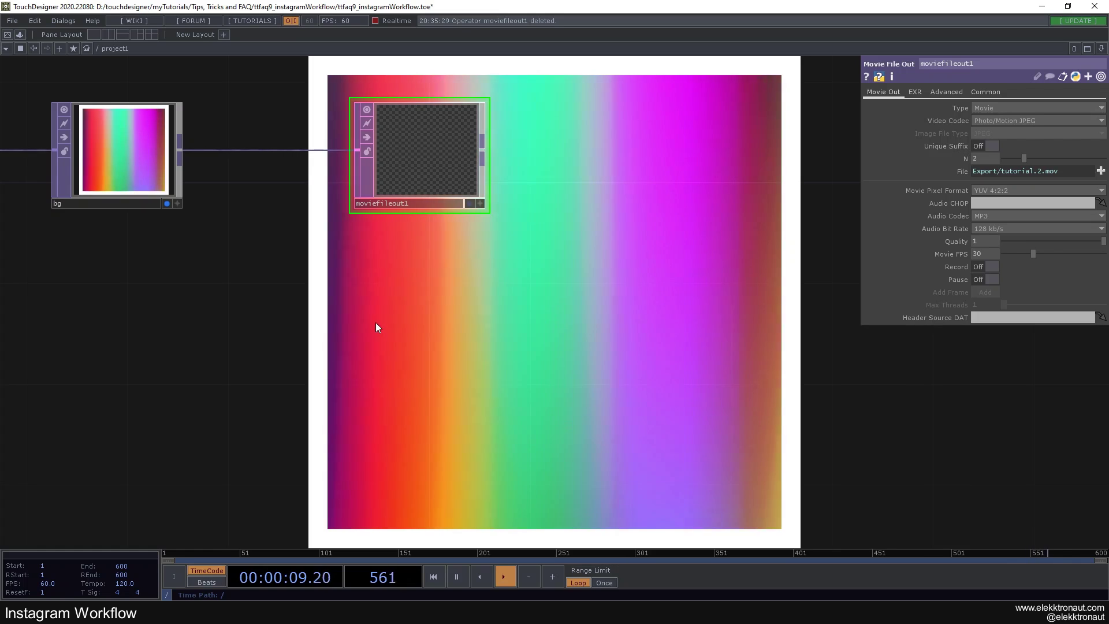
scroll(375, 322, down, 2)
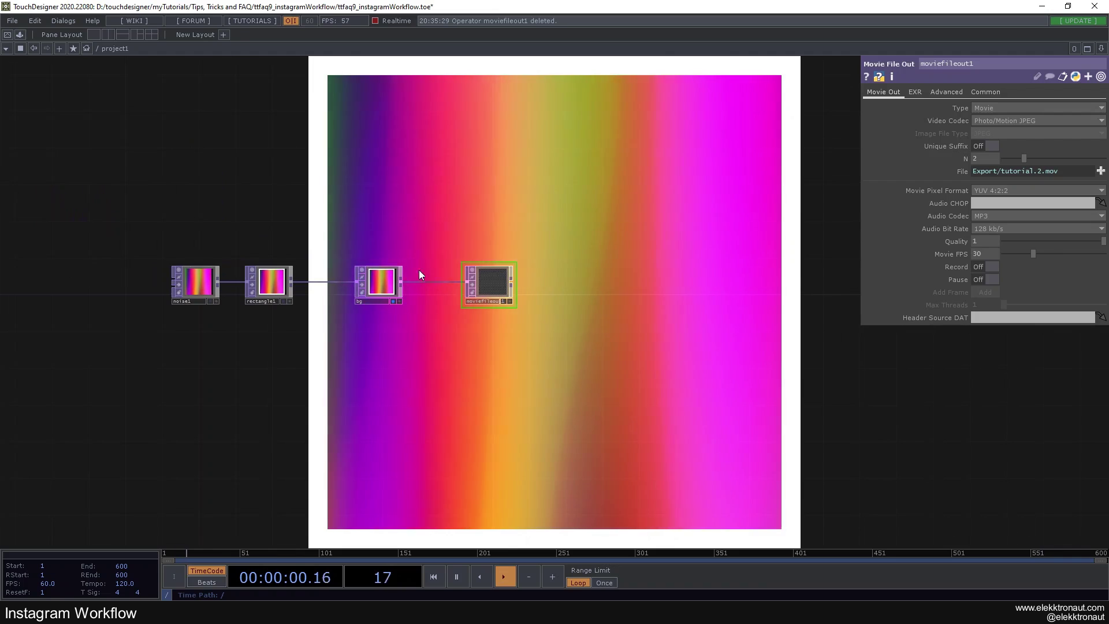
scroll(418, 269, up, 2)
scroll(404, 292, up, 3)
scroll(406, 296, down, 4)
scroll(405, 295, up, 1)
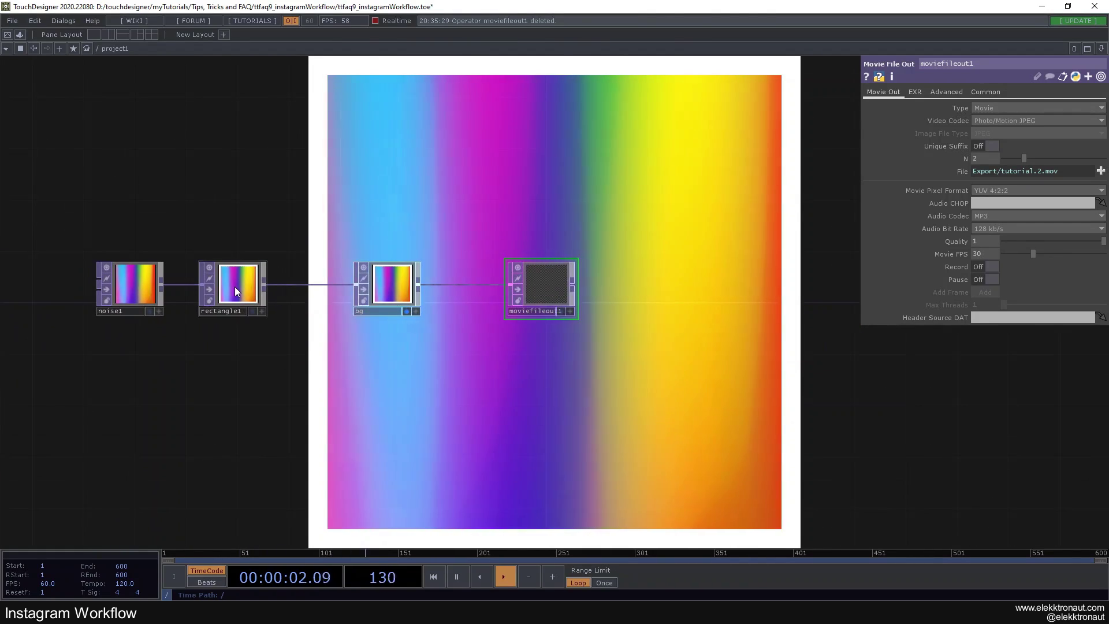
click(255, 284)
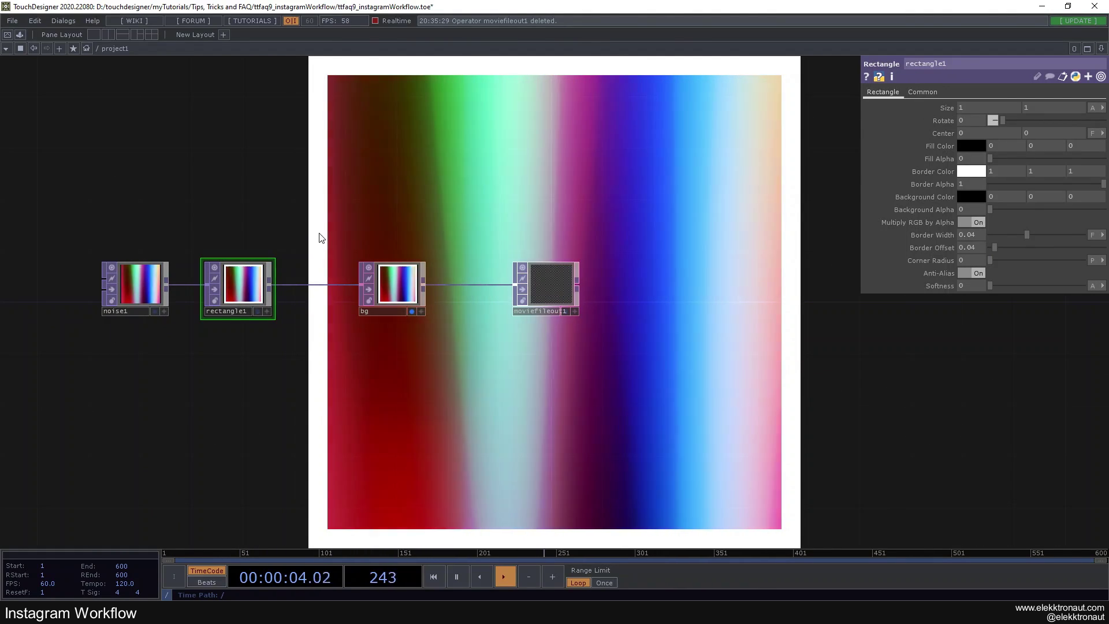
drag(321, 237, 205, 223)
scroll(346, 289, up, 2)
click(466, 267)
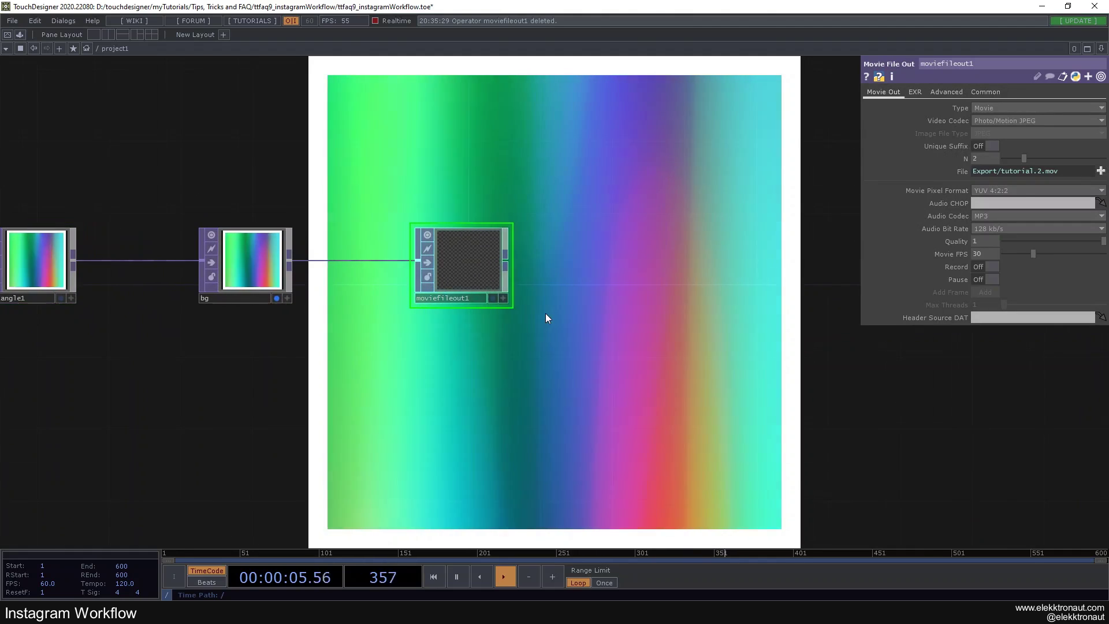
drag(545, 313, 421, 260)
click(1051, 121)
click(1050, 120)
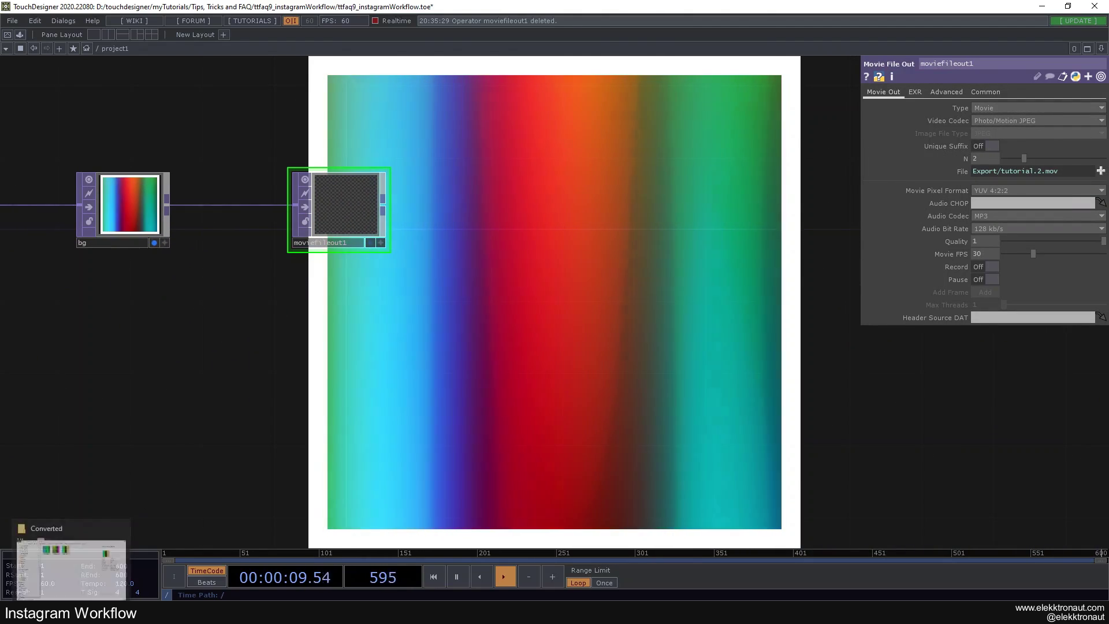
click(309, 587)
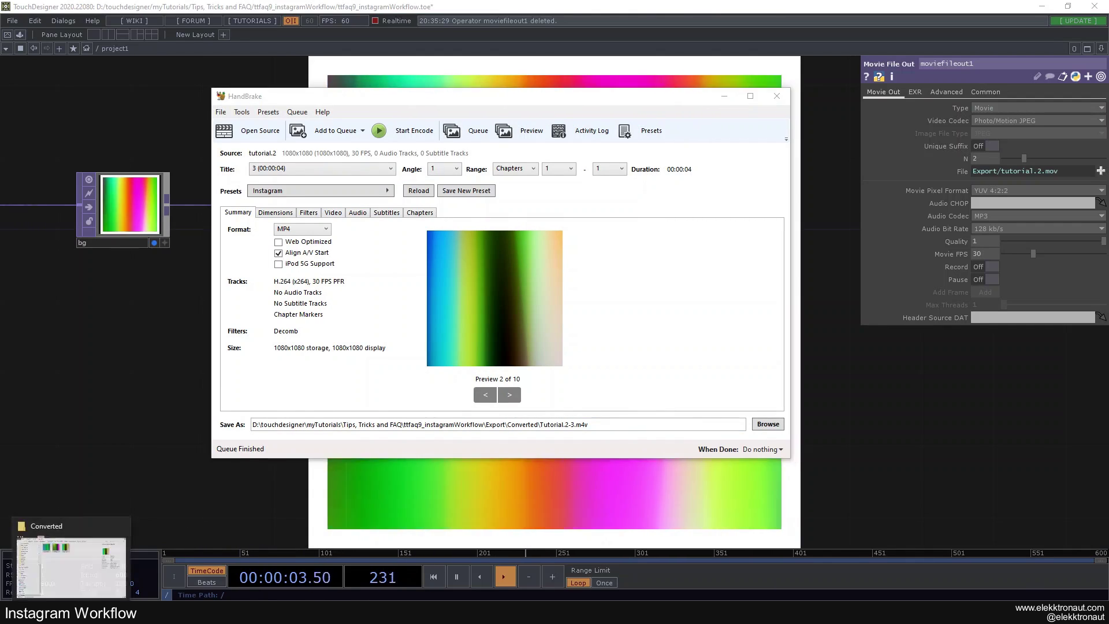
click(63, 555)
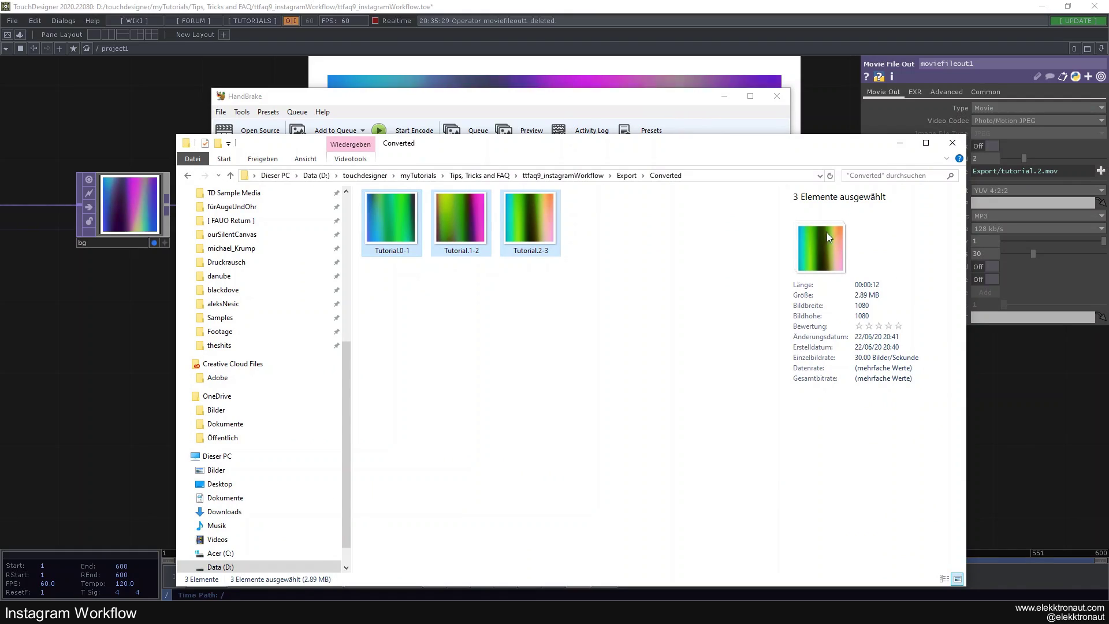
click(547, 287)
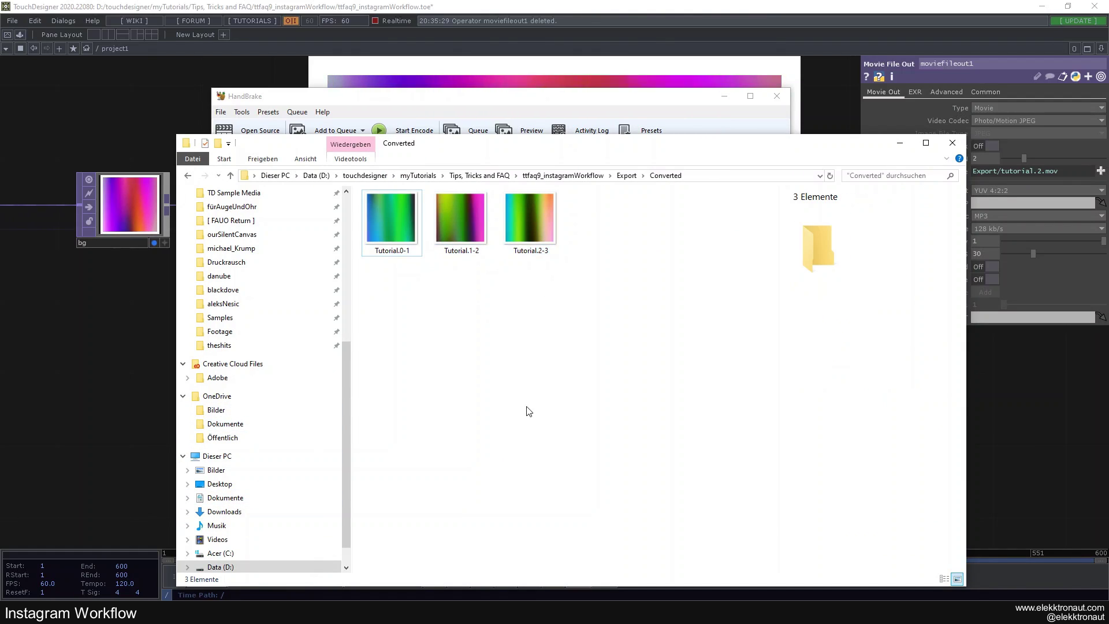